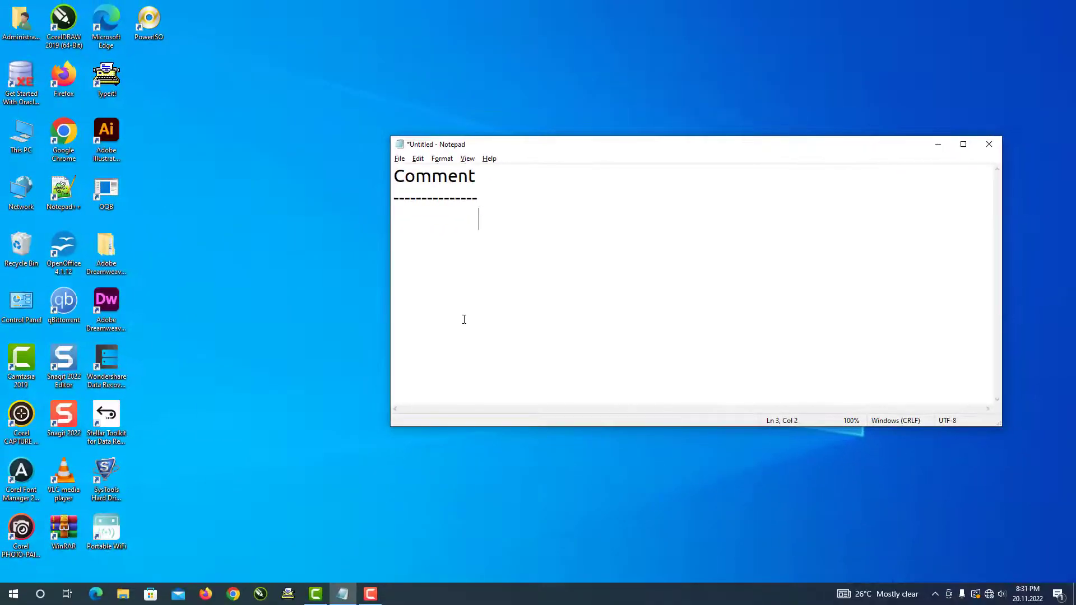
- Add a → arrow marker on line 3 of the Notepad comment notes
text(→)
- Launch Excel from the Run box with 'excel', dismiss the Office warning, and open a blank workbook
key(super+r)
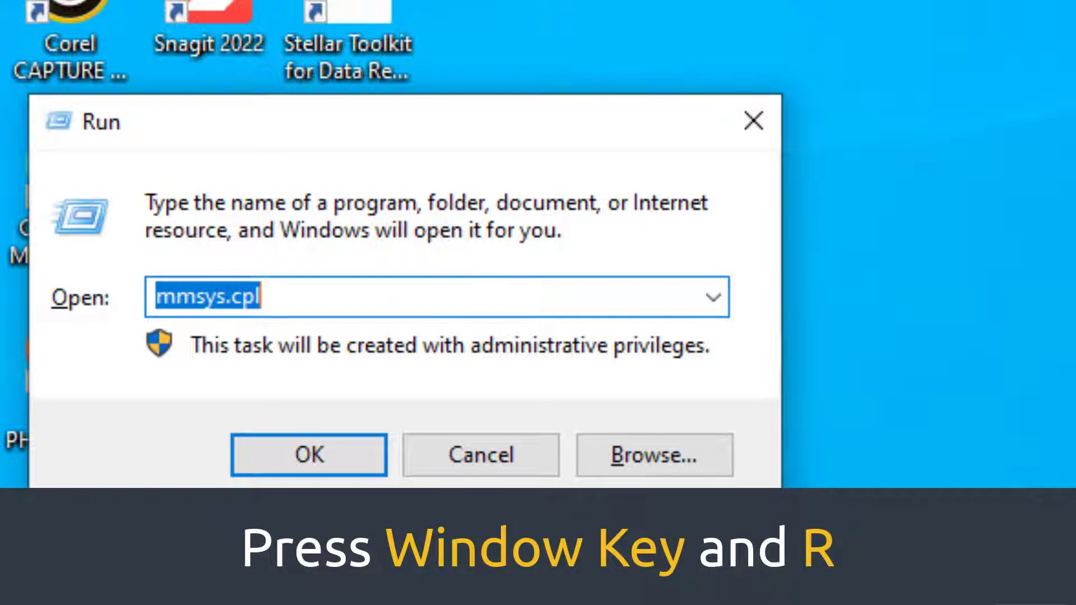
text(excel)
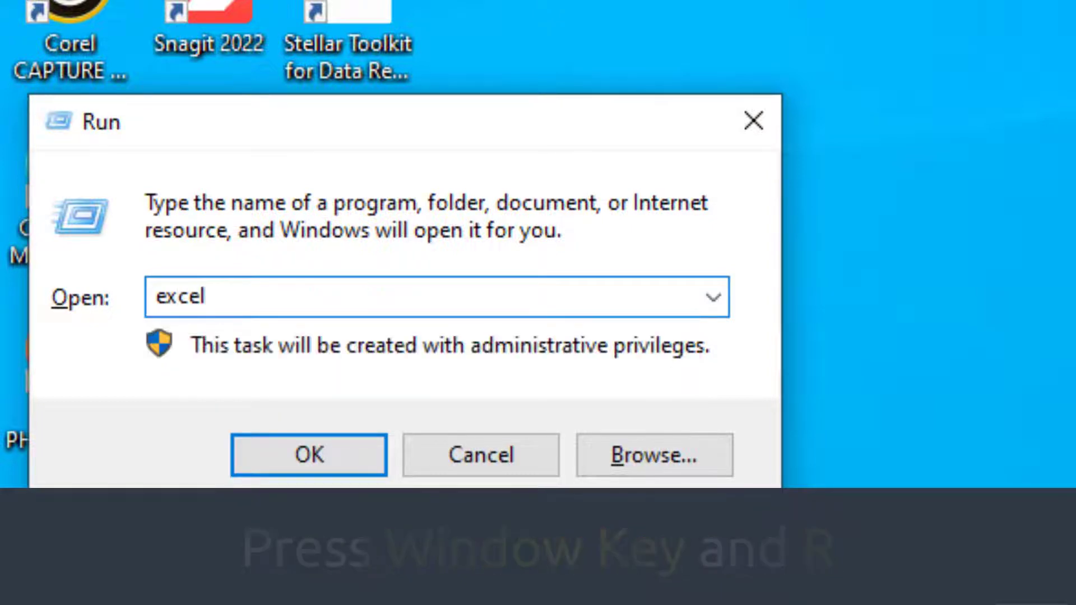
key(Return)
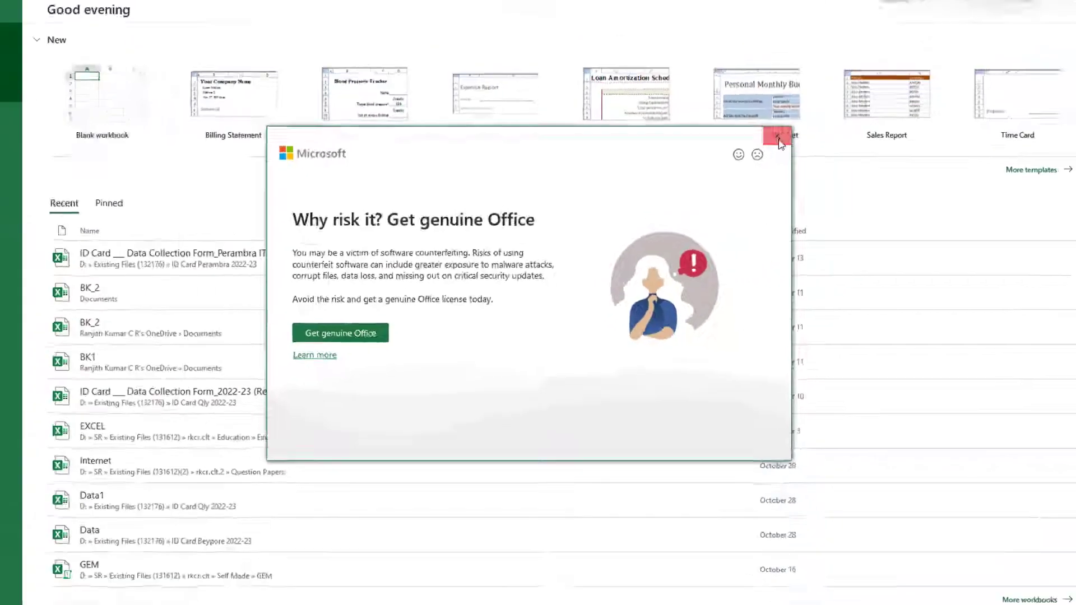
click(775, 145)
click(236, 189)
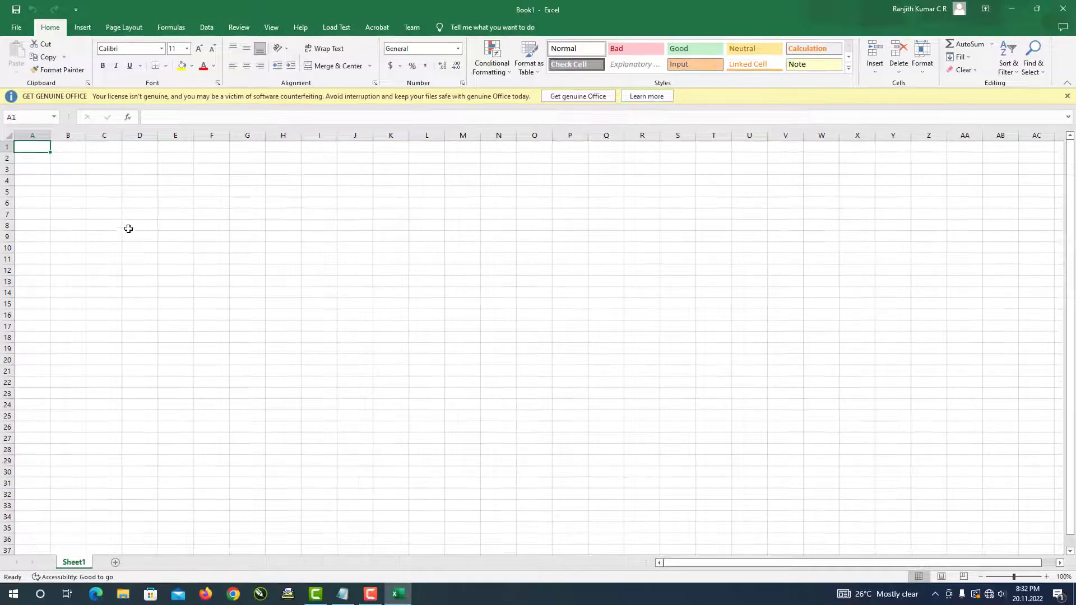
- Enter the header 'Name' in cell A1
scroll(130, 243, up, 6)
scroll(125, 223, up, 4)
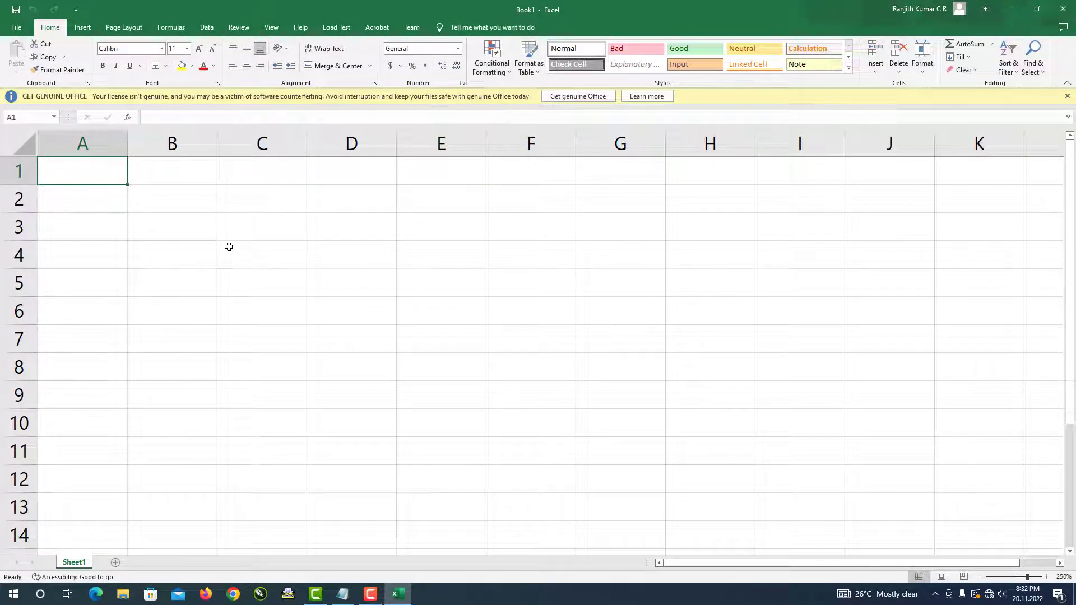
text(Name)
key(Tab)
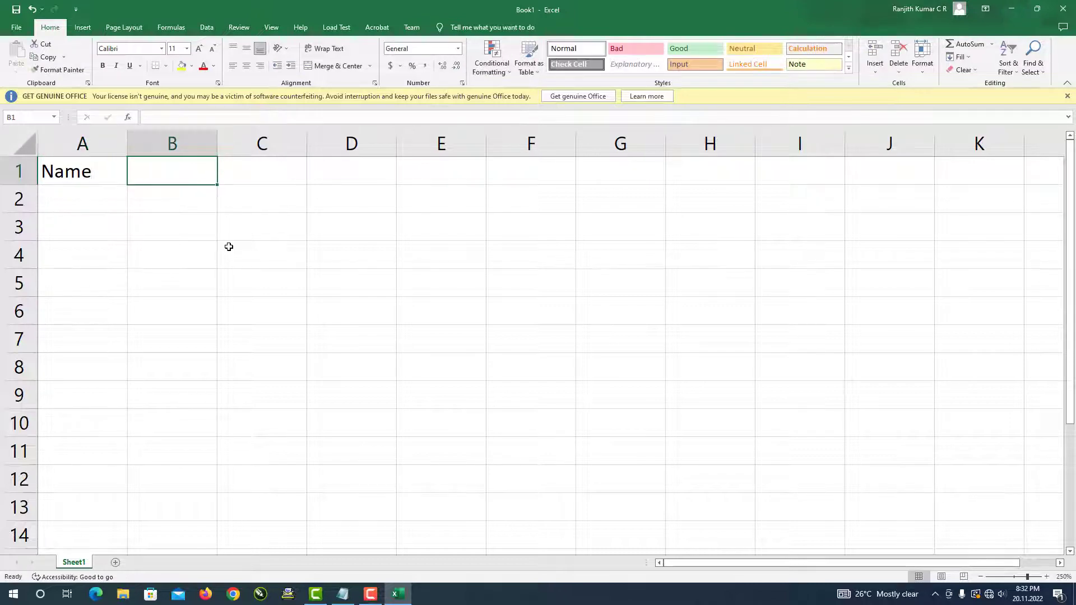
key(Left)
key(Down)
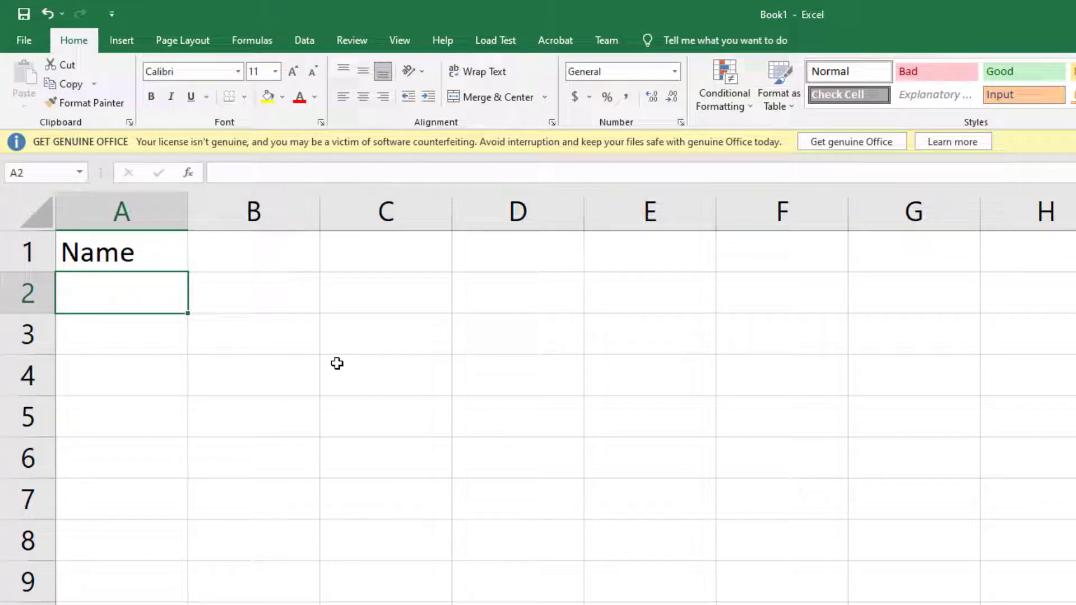
- Enter five first names down A2 to A6, then select A2
text(Rajeesh)
key(Return)
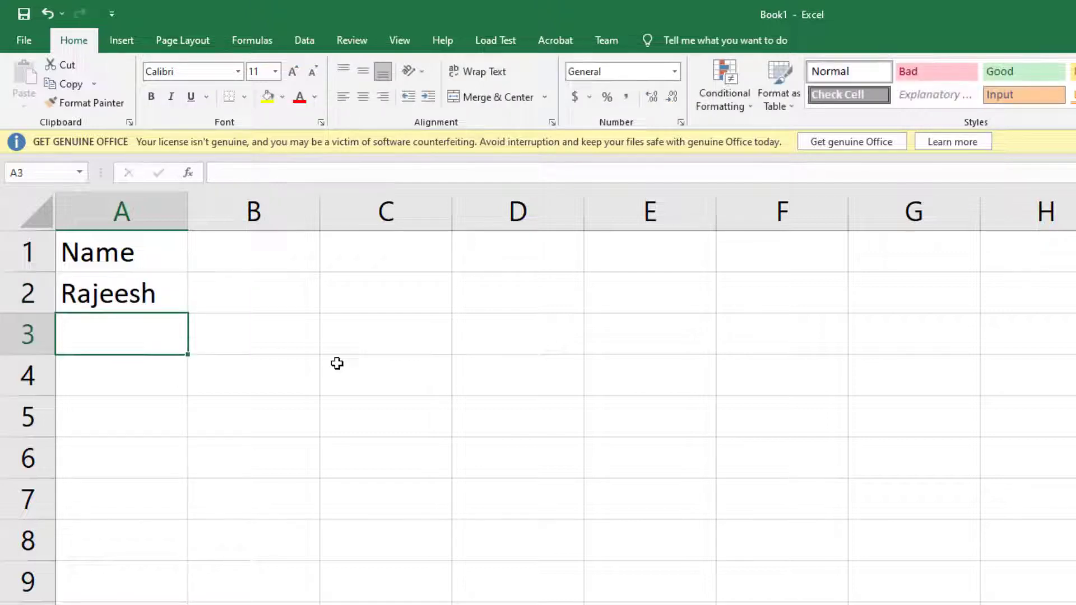
text(Thanishka)
key(Return)
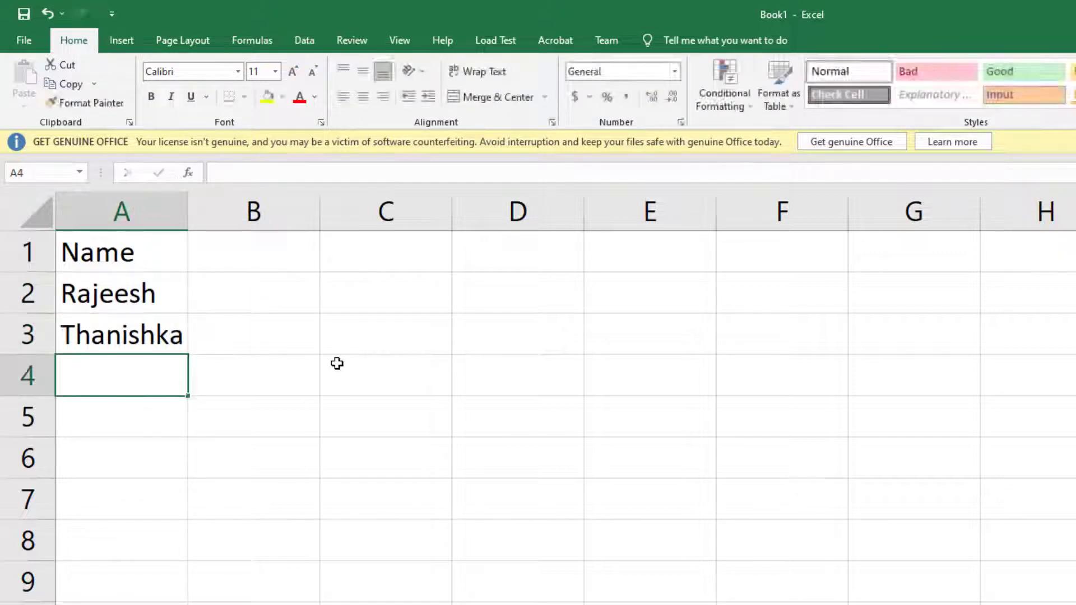
text(Shriya)
key(Return)
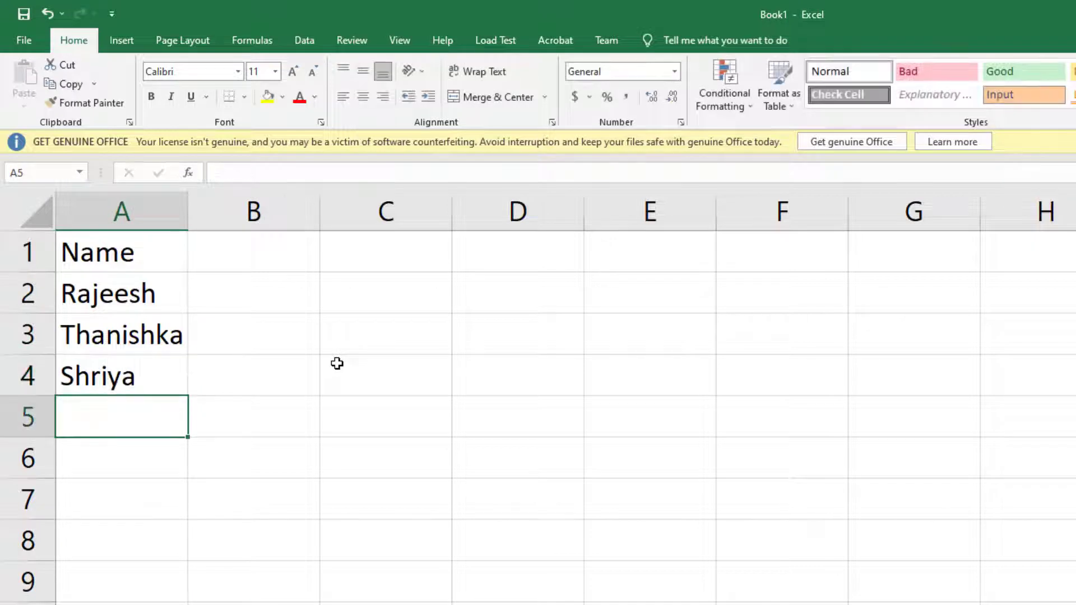
text(Sandhya)
key(Return)
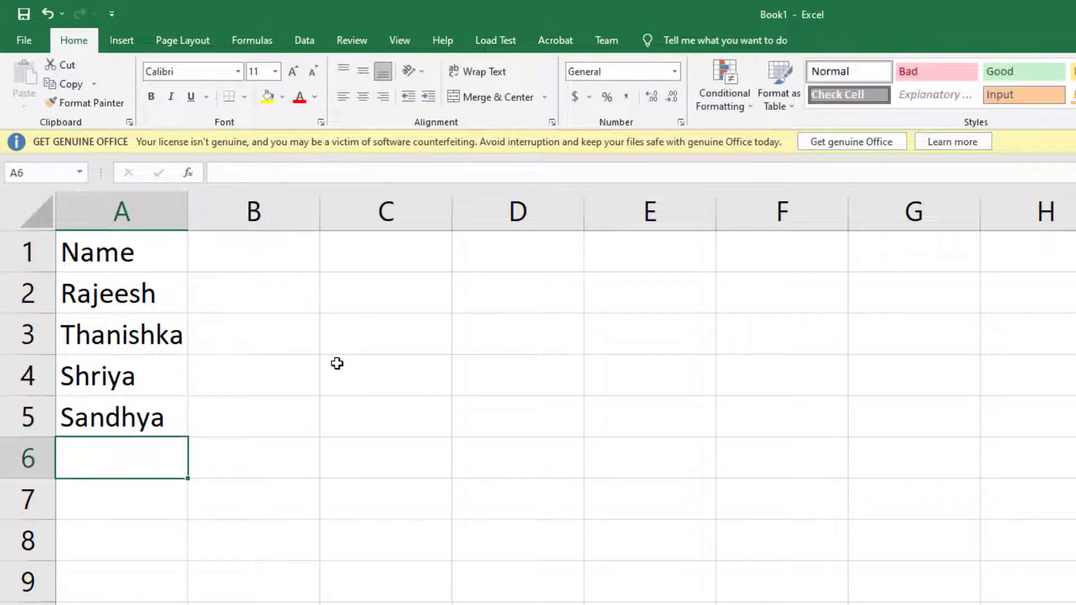
text(Shashitha)
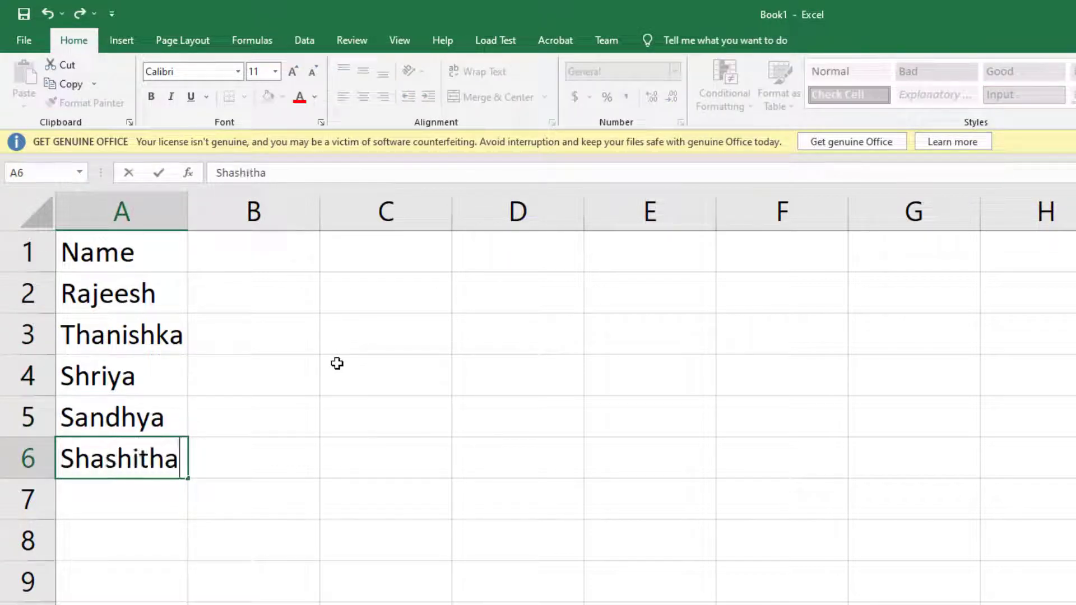
key(Return)
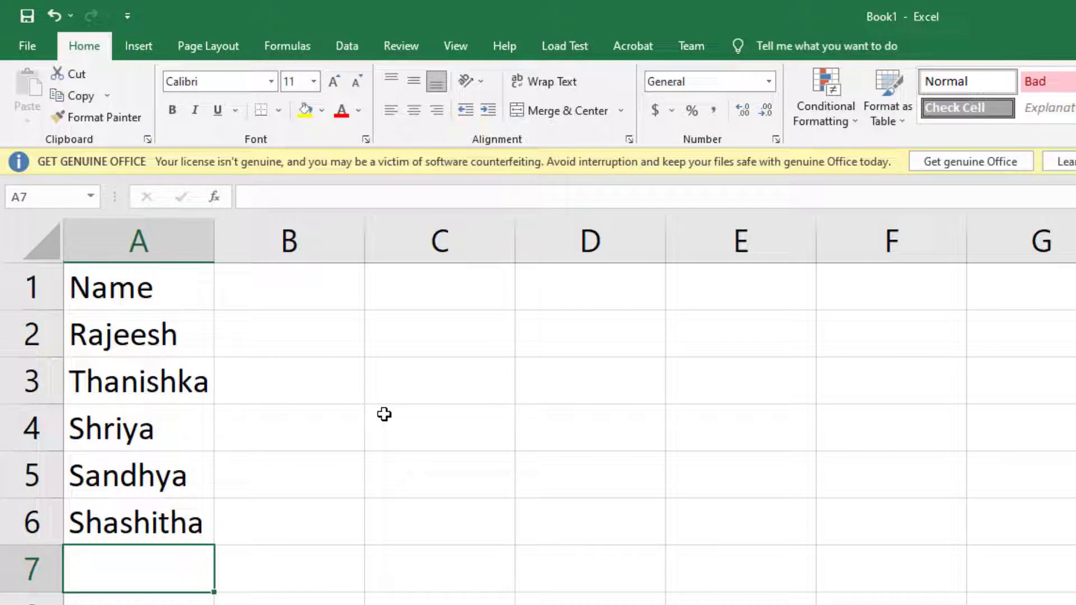
click(188, 341)
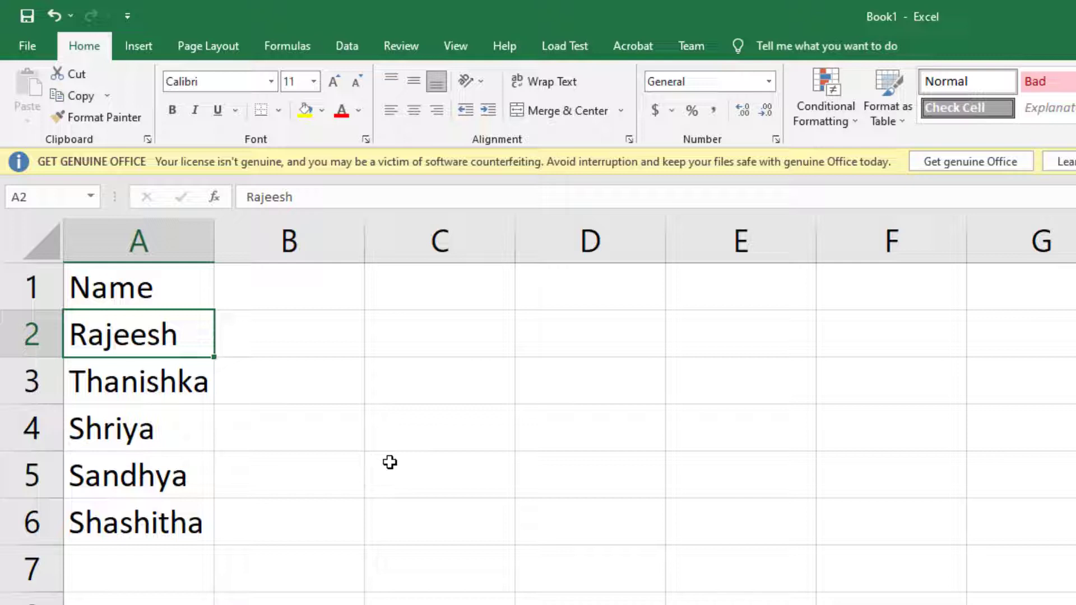
- Add an empty comment to cell A2 using the Review tab's New Comment
click(322, 387)
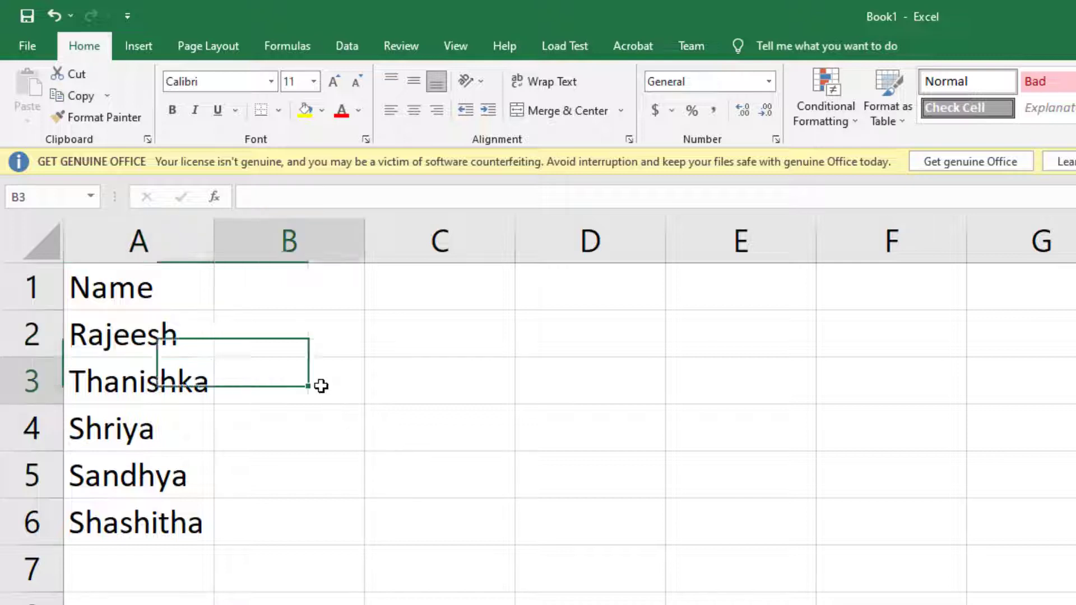
click(190, 335)
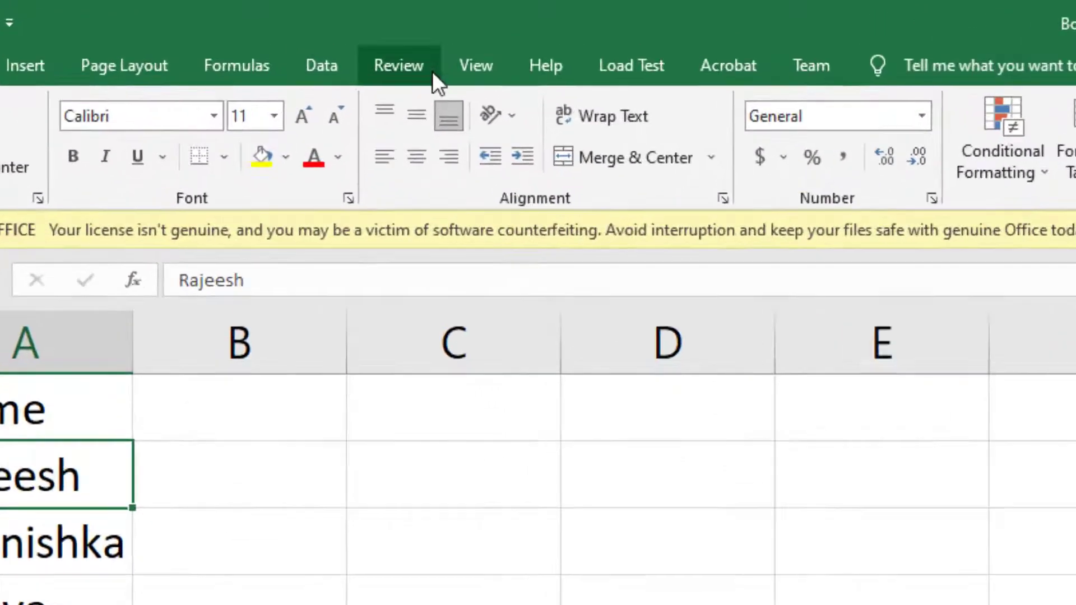
click(422, 50)
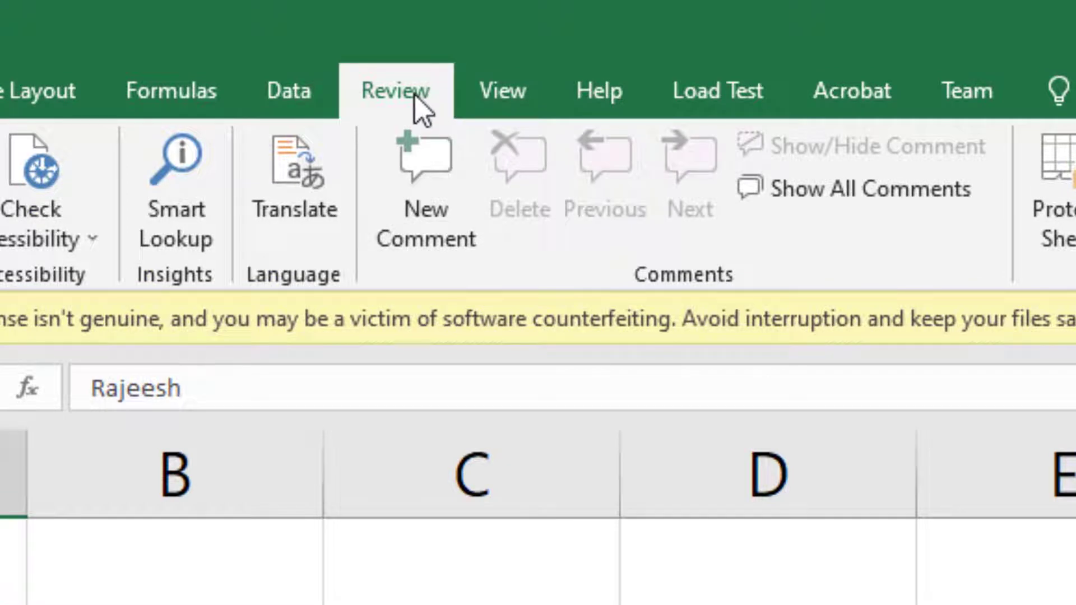
click(439, 226)
click(440, 227)
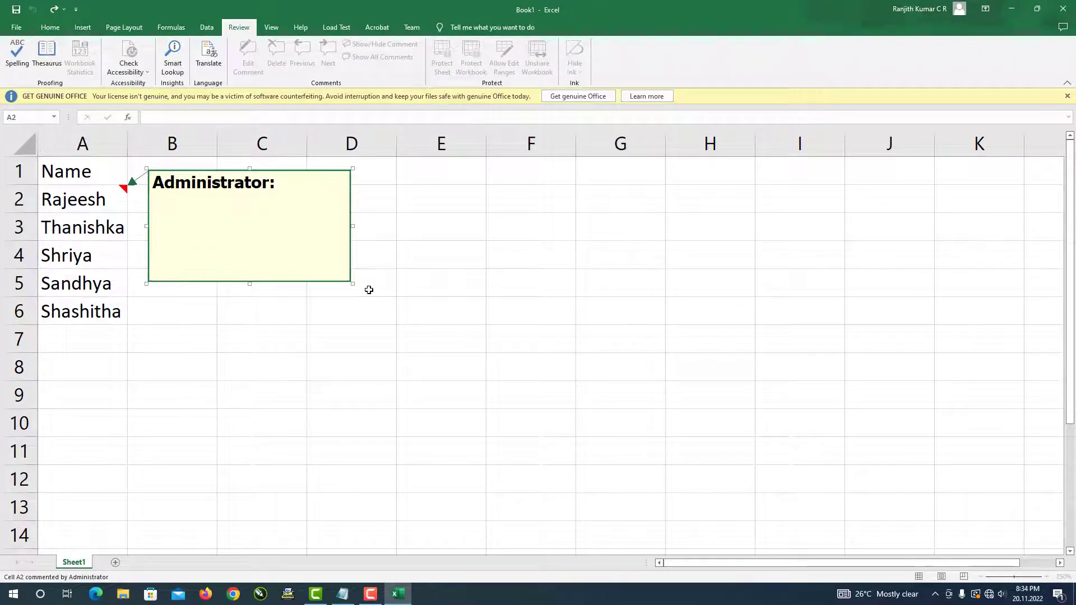
click(222, 311)
click(120, 202)
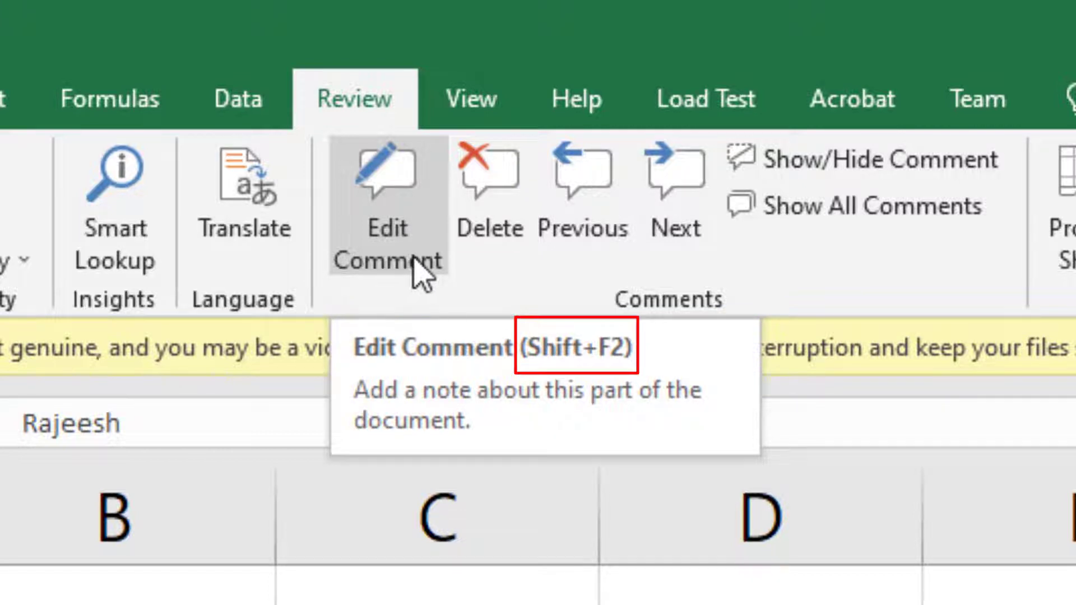
click(273, 259)
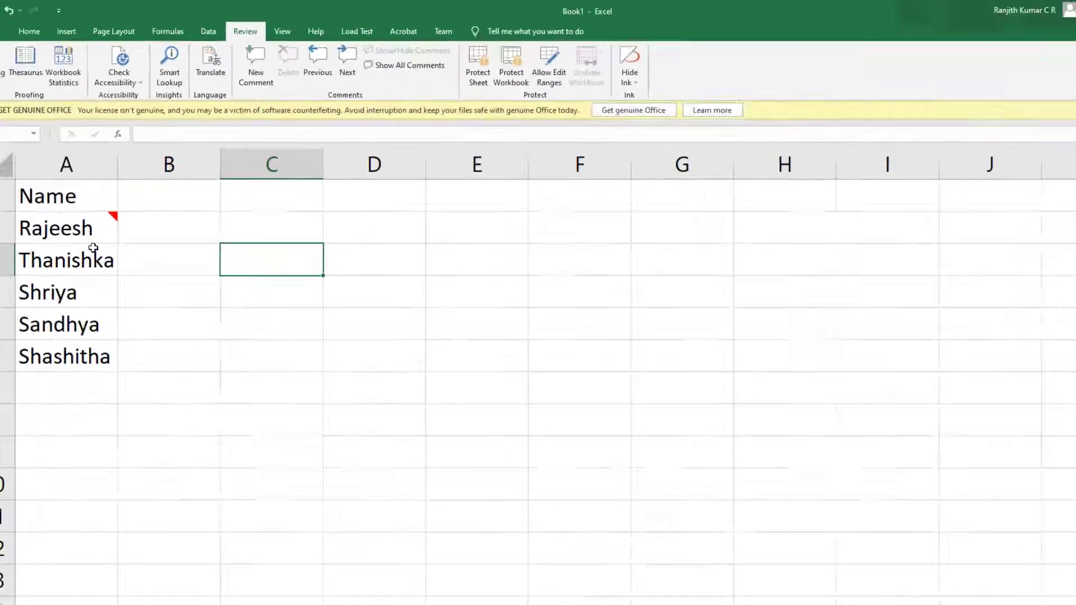
click(90, 229)
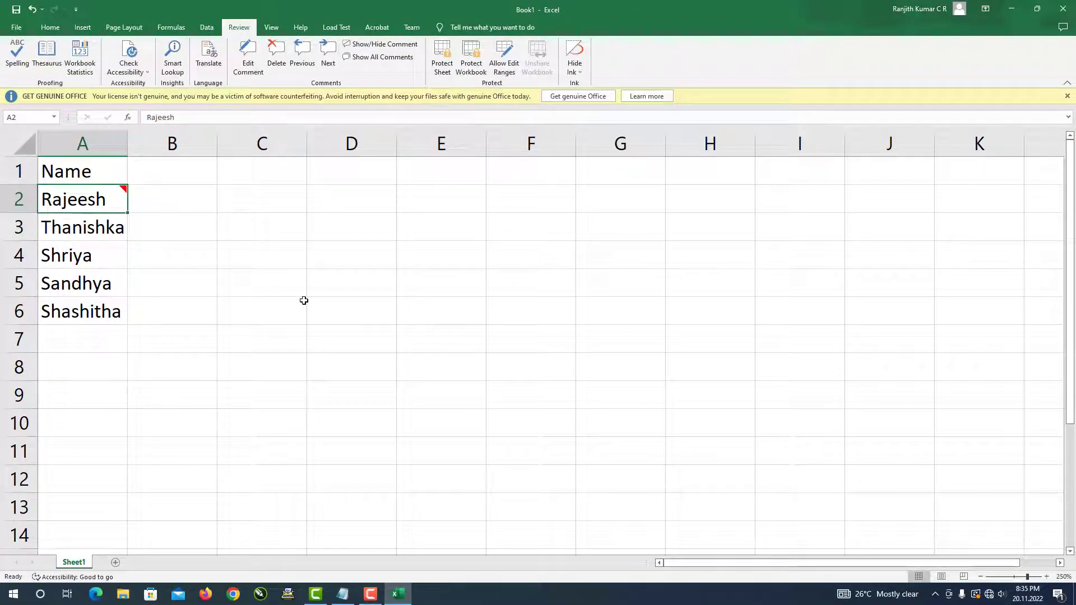
- Clear A2's comment with Alt E A M and insert a fresh one with Alt I M
key(shift+F2)
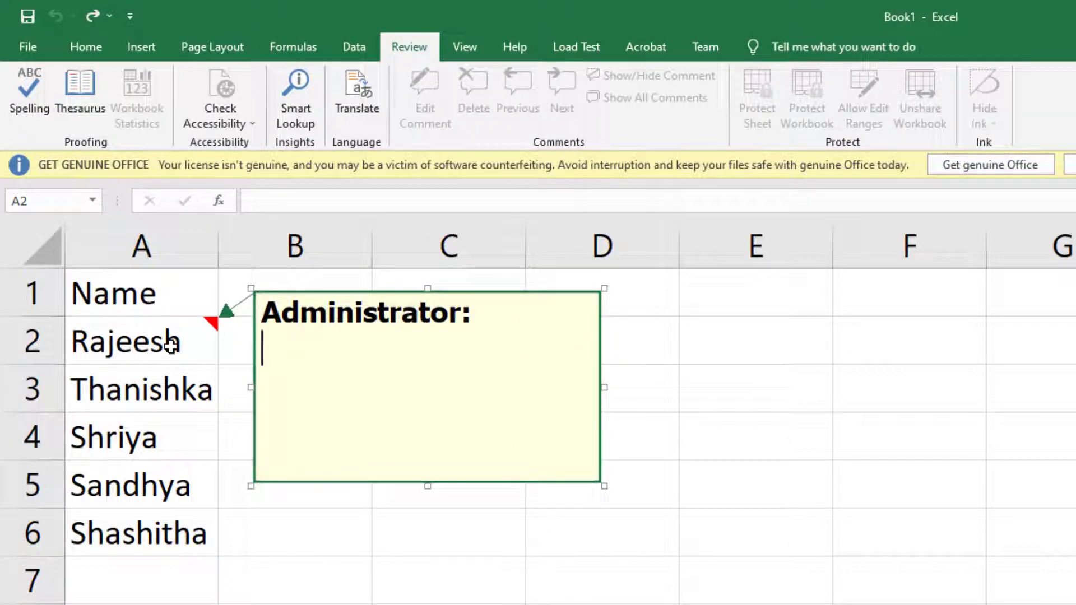
click(425, 553)
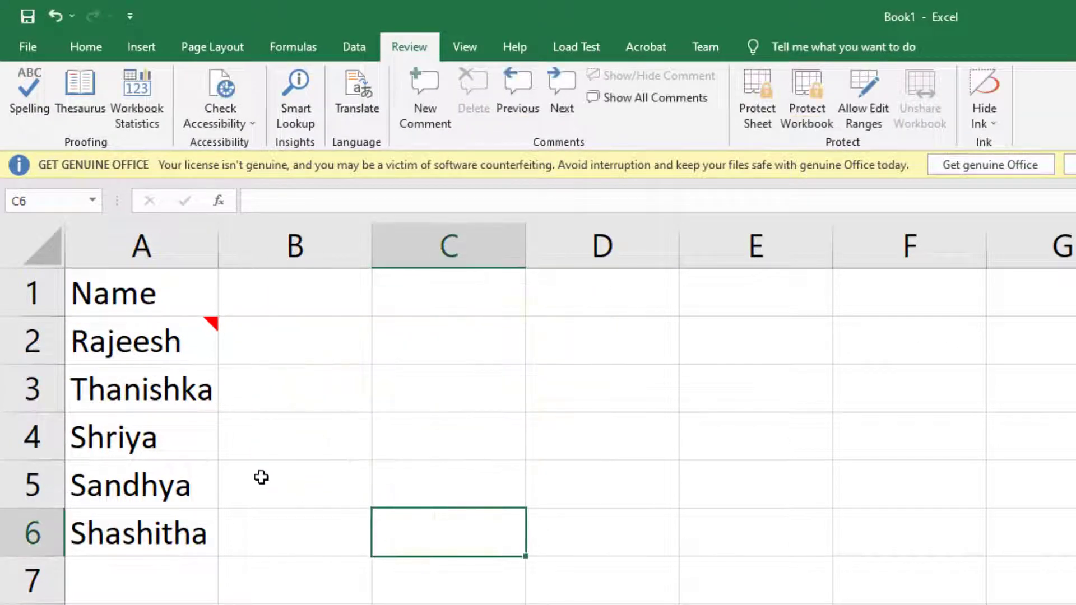
click(172, 338)
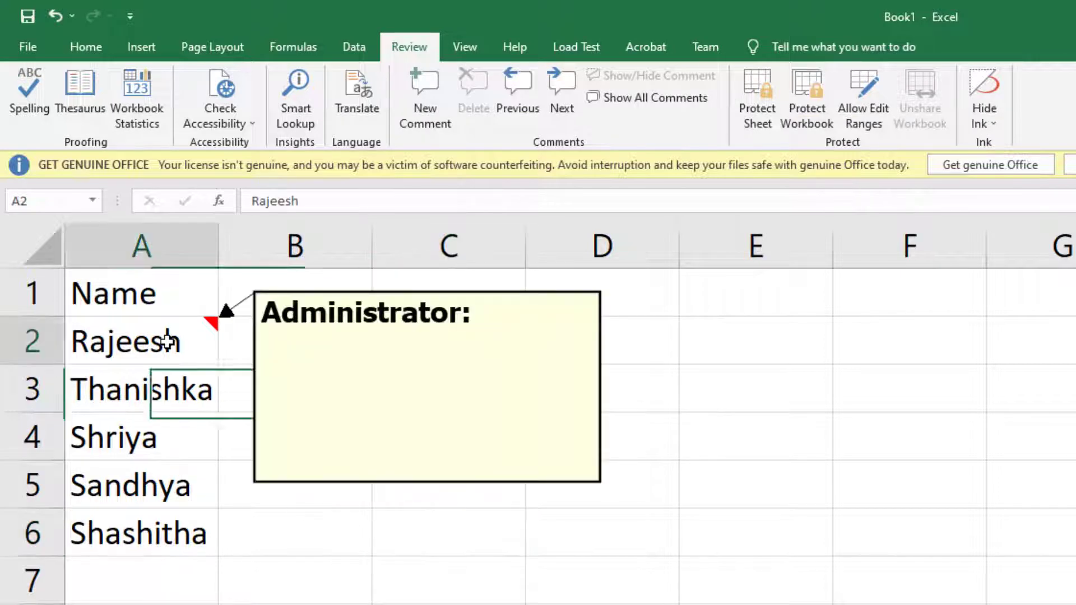
key(alt+e)
key(a)
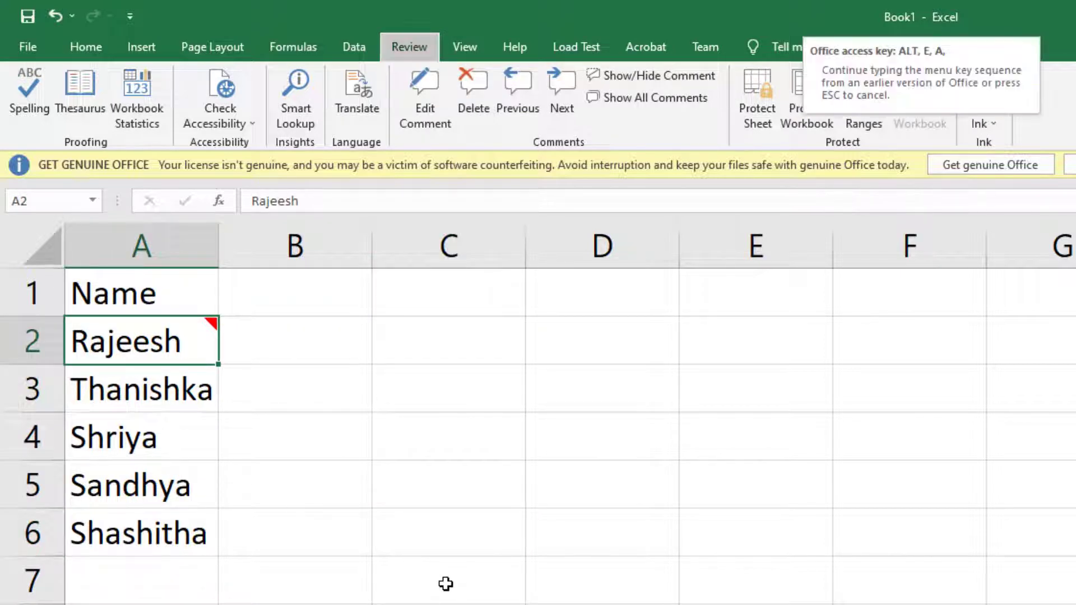
key(m)
key(alt+i)
key(m)
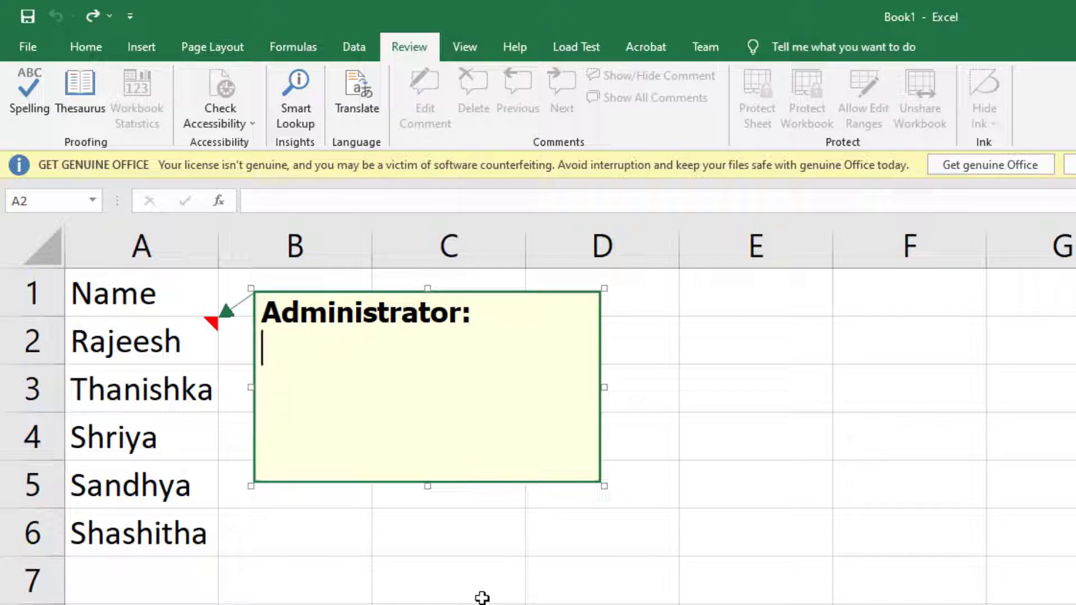
- Replace the arrow in the Notepad notes with lines 'Alt I M', 'Insert' and 'Comment'
click(342, 594)
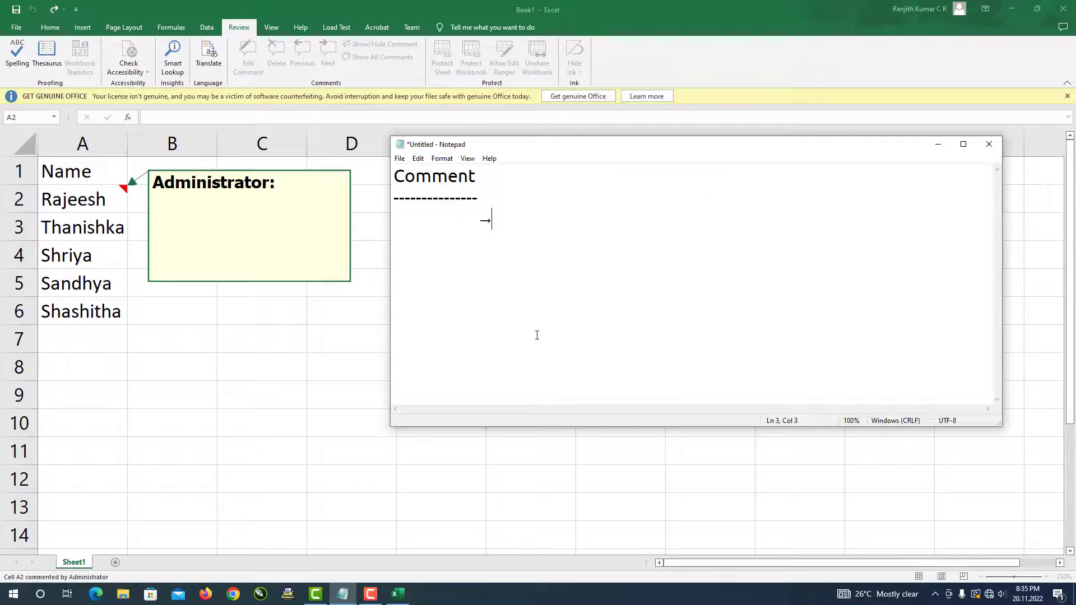
key(BackSpace)
key(BackSpace)
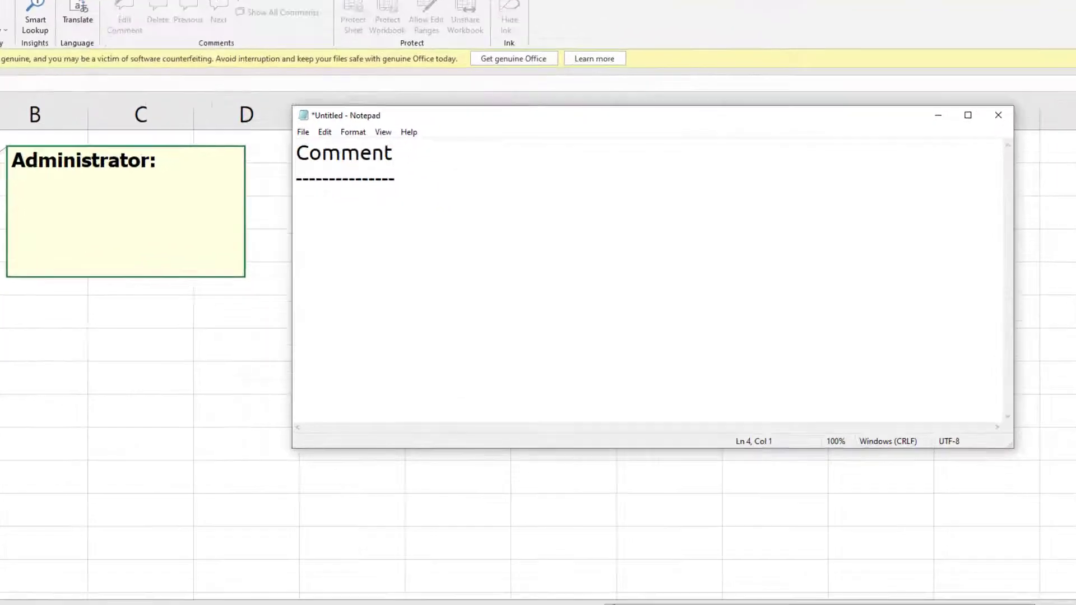
text(Alt )
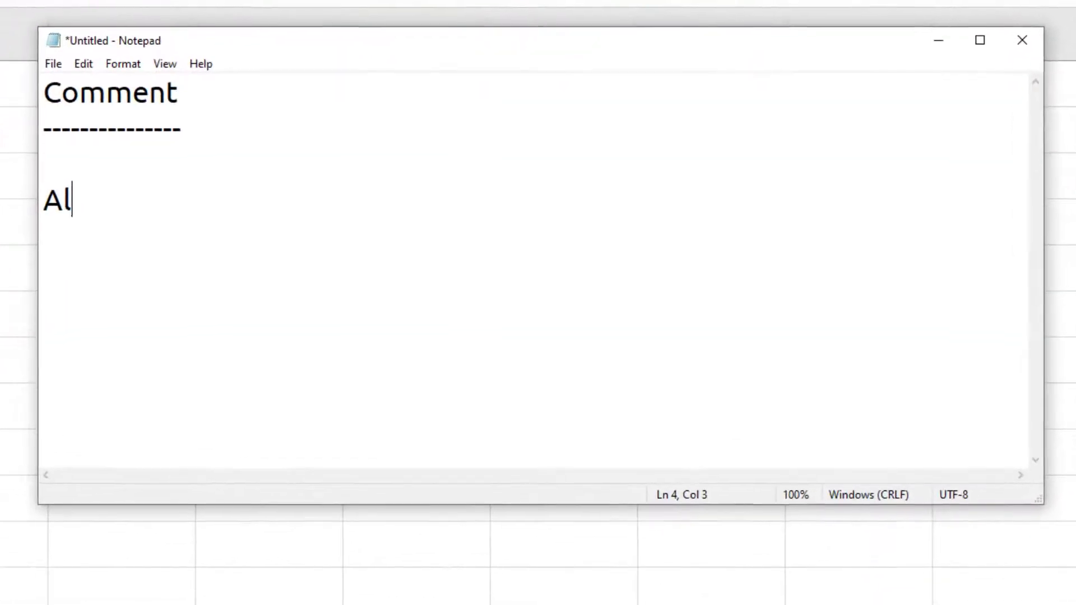
text(I M)
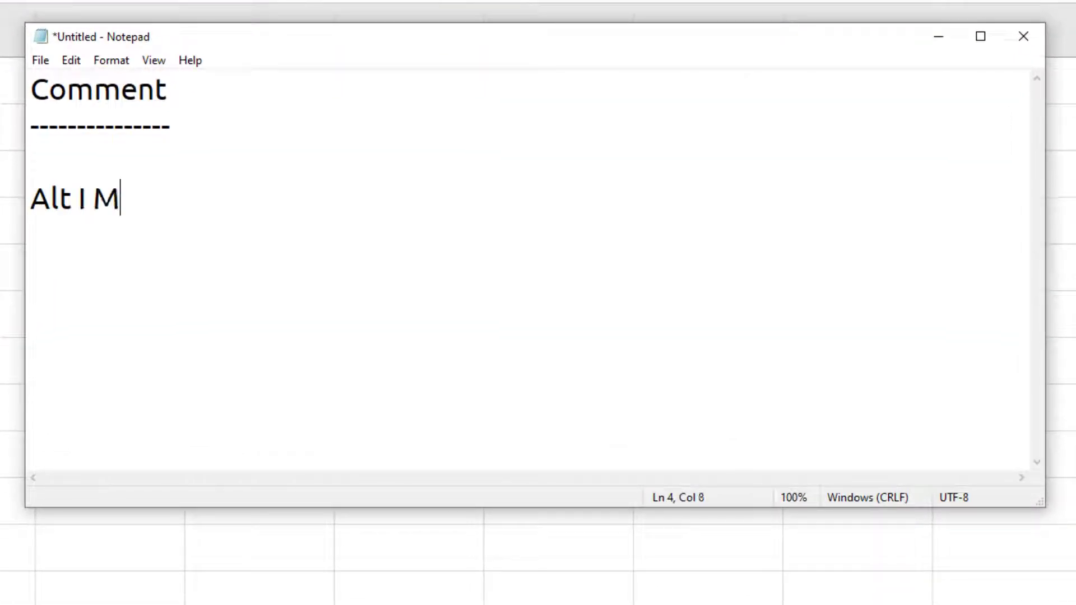
key(Return)
text(Insert)
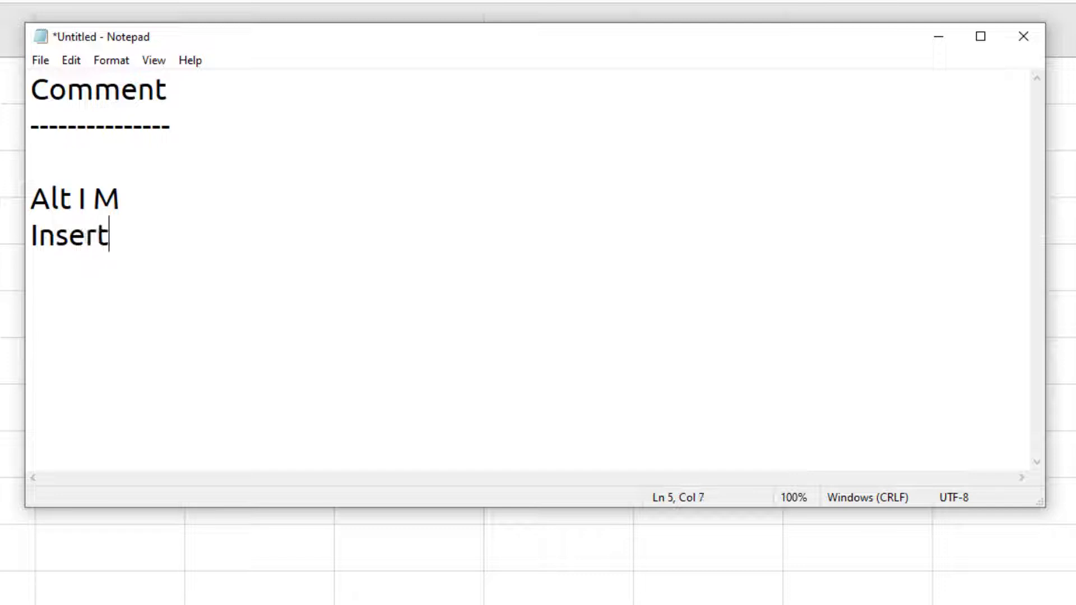
key(Return)
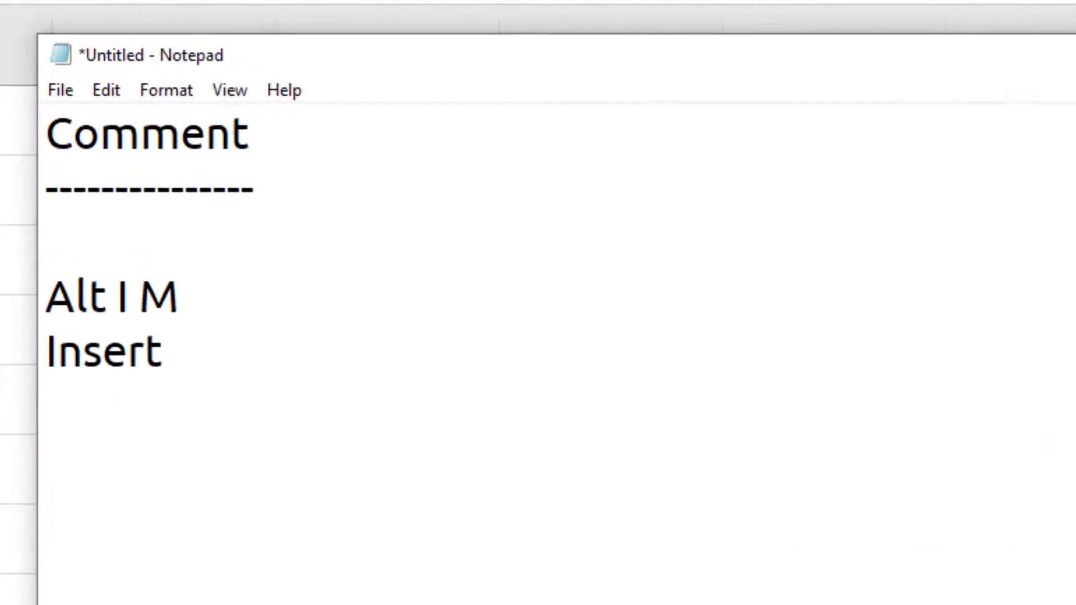
text(Commane)
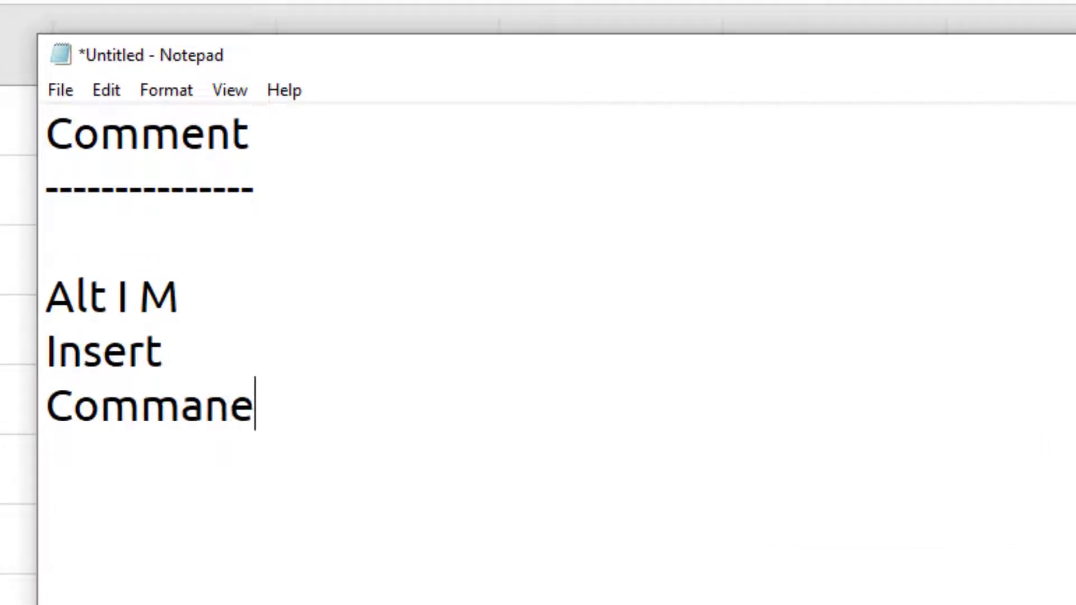
key(BackSpace)
key(BackSpace)
key(BackSpace)
text(ent)
key(Return)
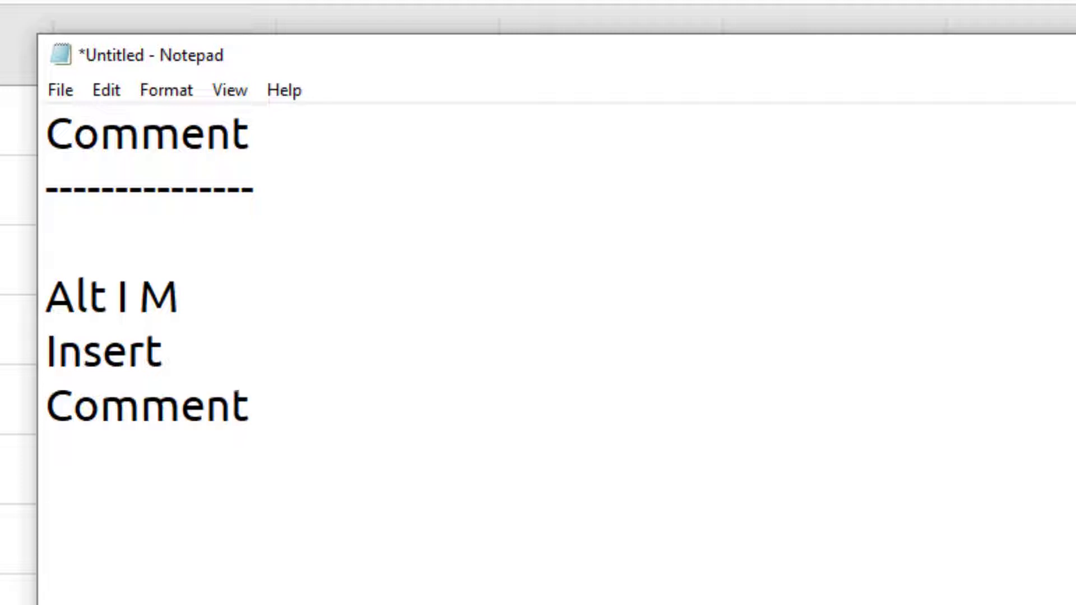
key(Return)
- Add a 'Shift F2' line below Comment in the notes
drag(46, 296, 171, 297)
click(99, 490)
text(Shift )
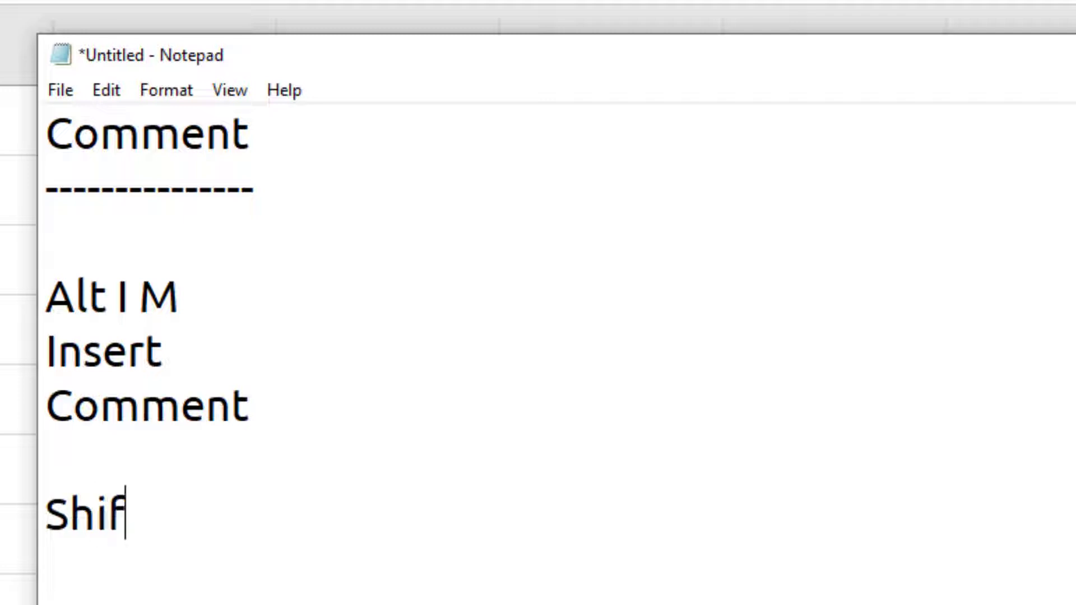
text(F2)
key(Return)
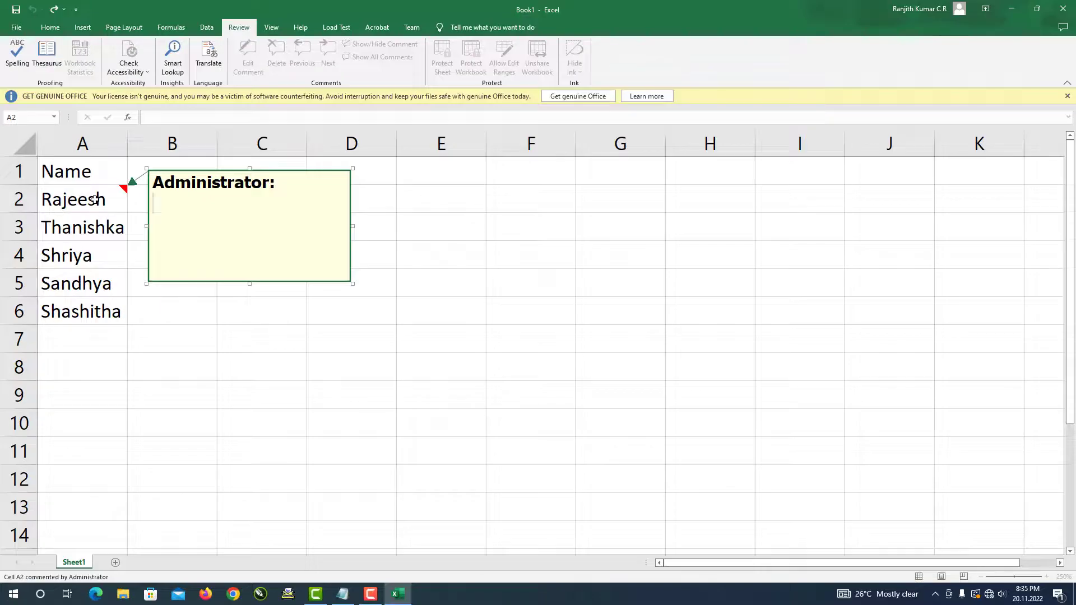
- Open A2's comment via Edit Comment and select its 'Administrator:' label
click(96, 200)
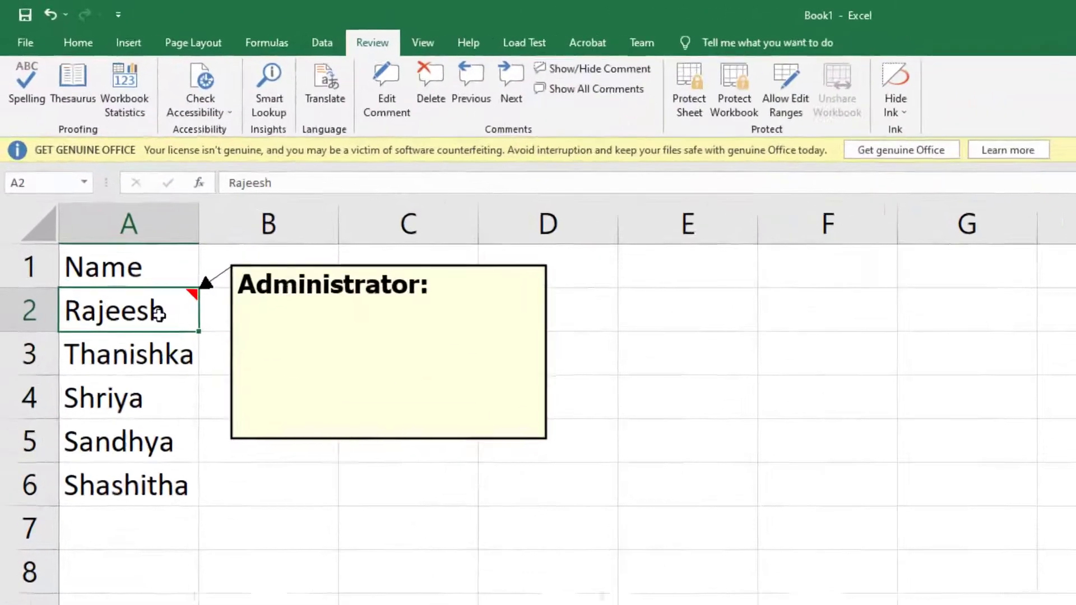
right_click(103, 204)
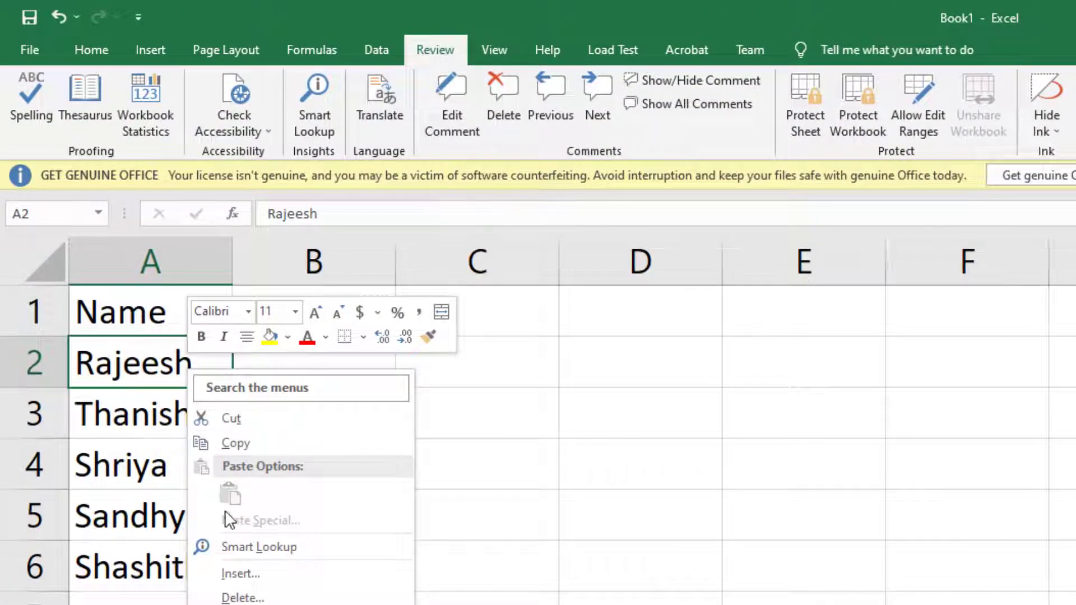
click(274, 602)
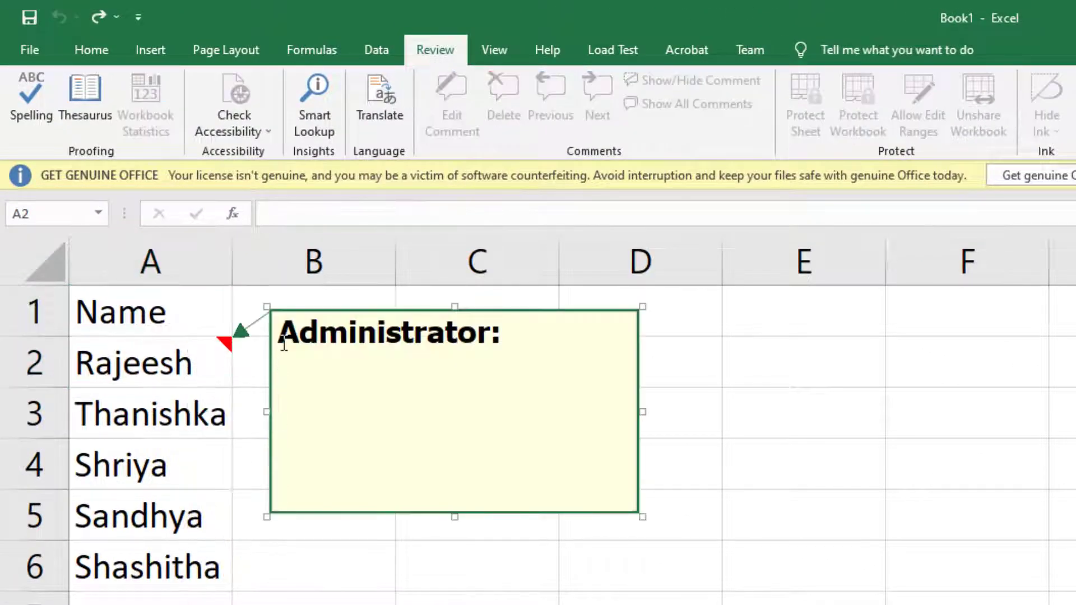
drag(280, 336, 519, 334)
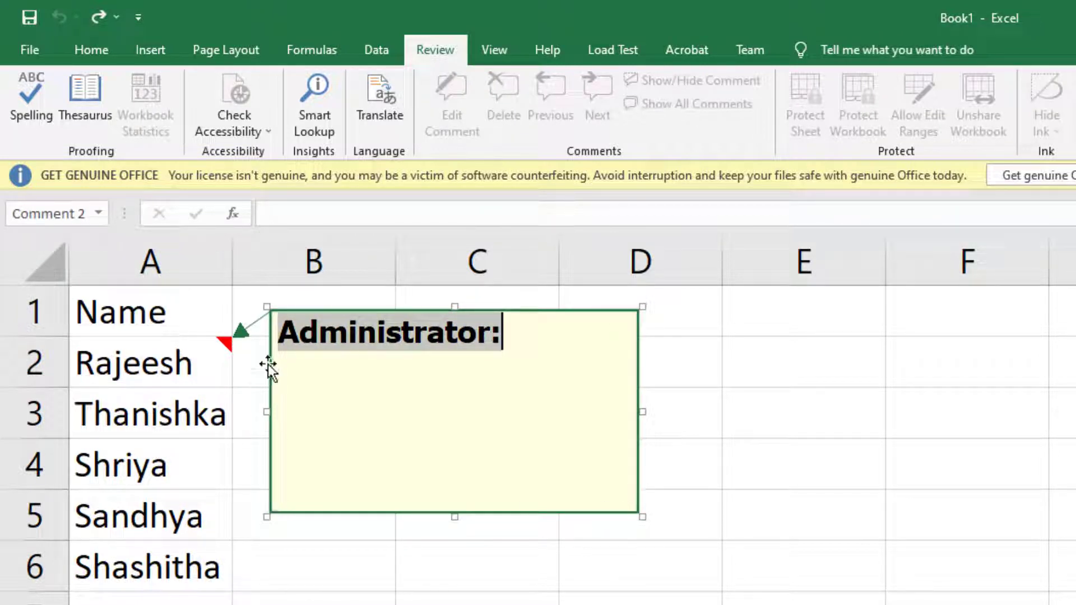
click(301, 334)
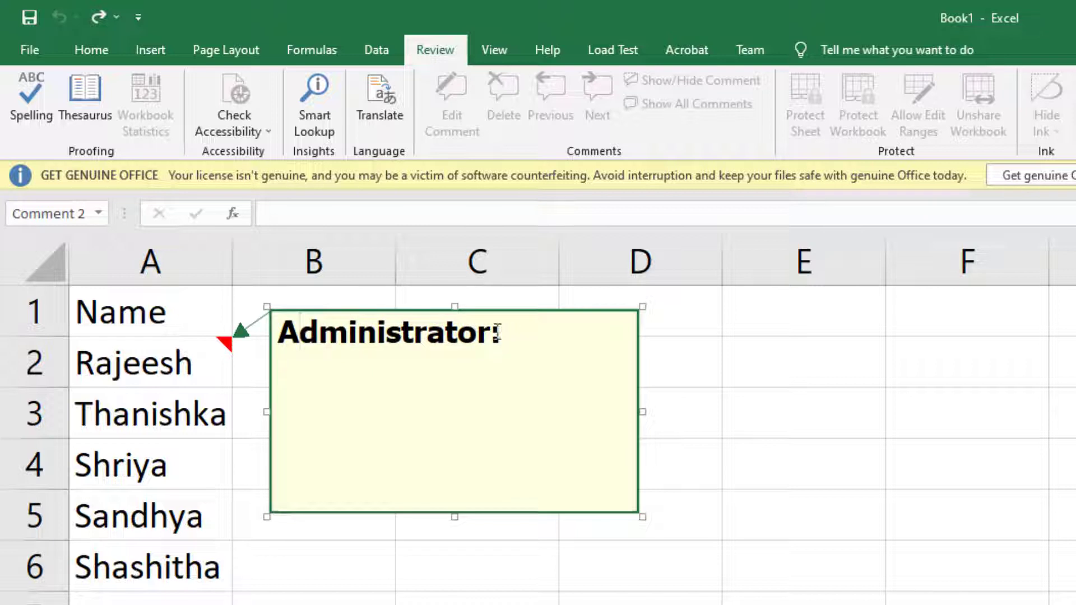
drag(514, 334, 279, 333)
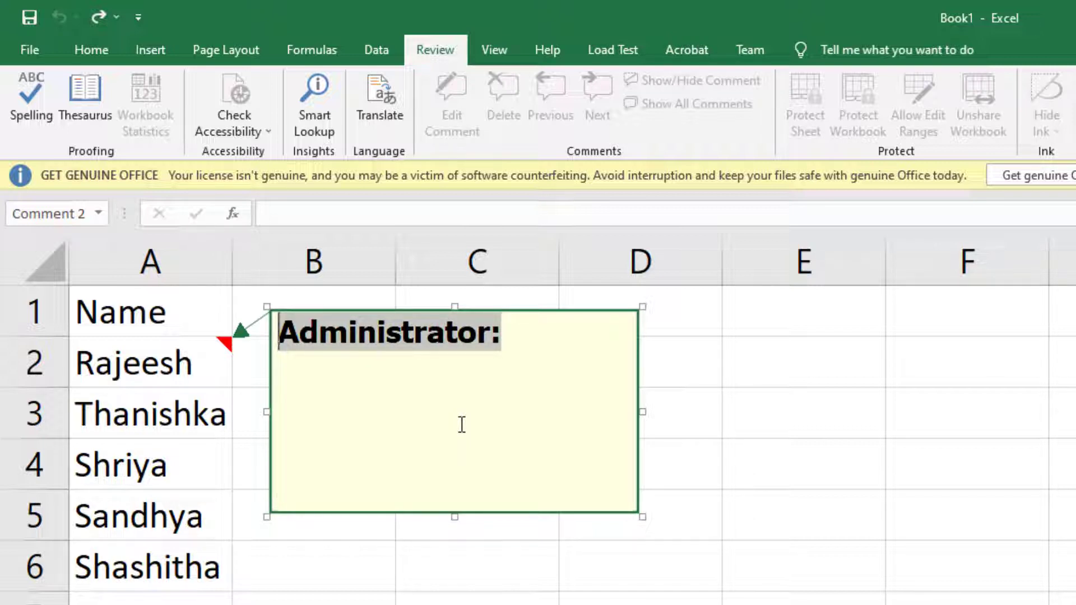
click(457, 337)
mouse_move(501, 333)
mouse_down()
mouse_move(278, 333)
mouse_move(518, 332)
mouse_up()
click(328, 335)
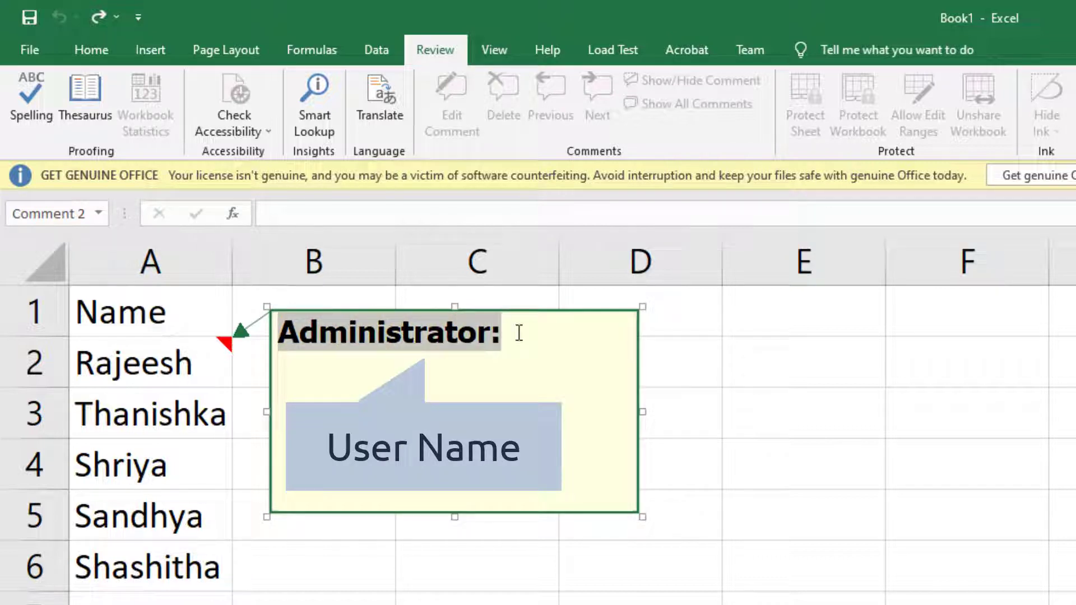
- Replace the label with 'Balance Rs.100/-' and close the comment
key(Delete)
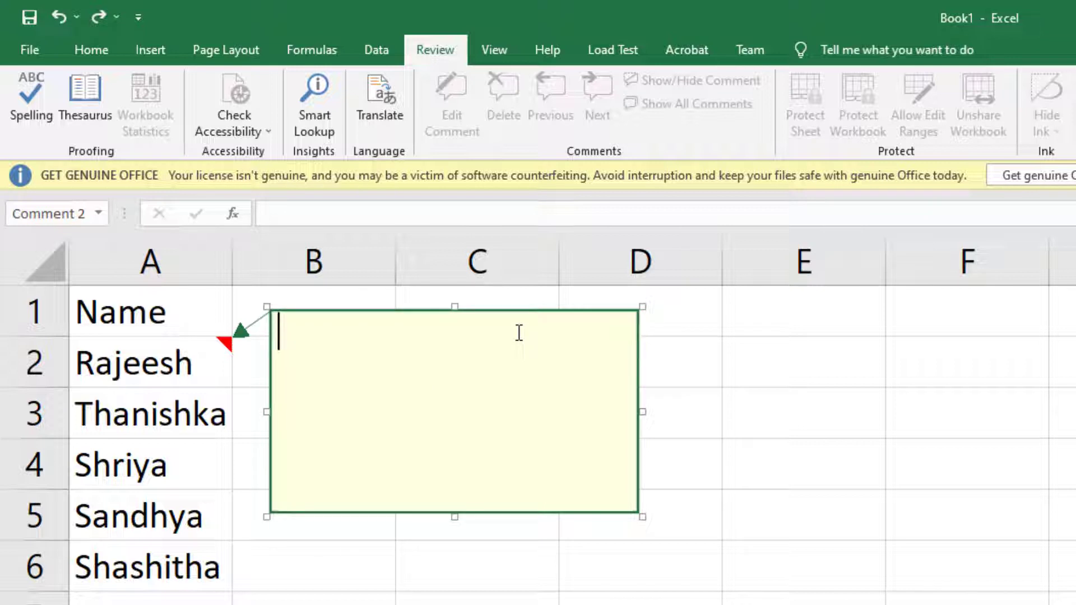
text(Balance)
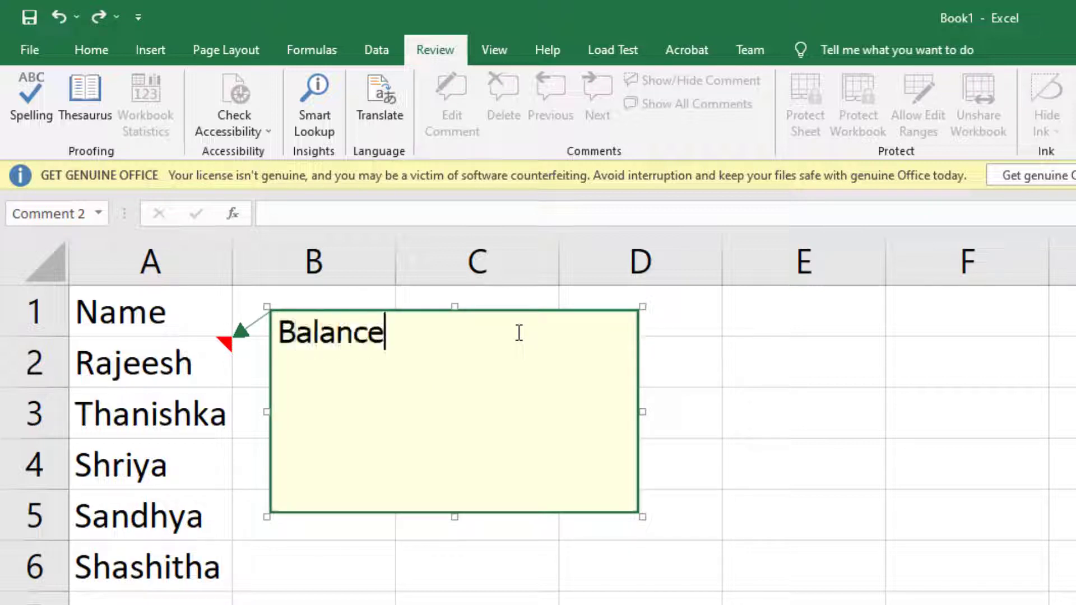
text( R)
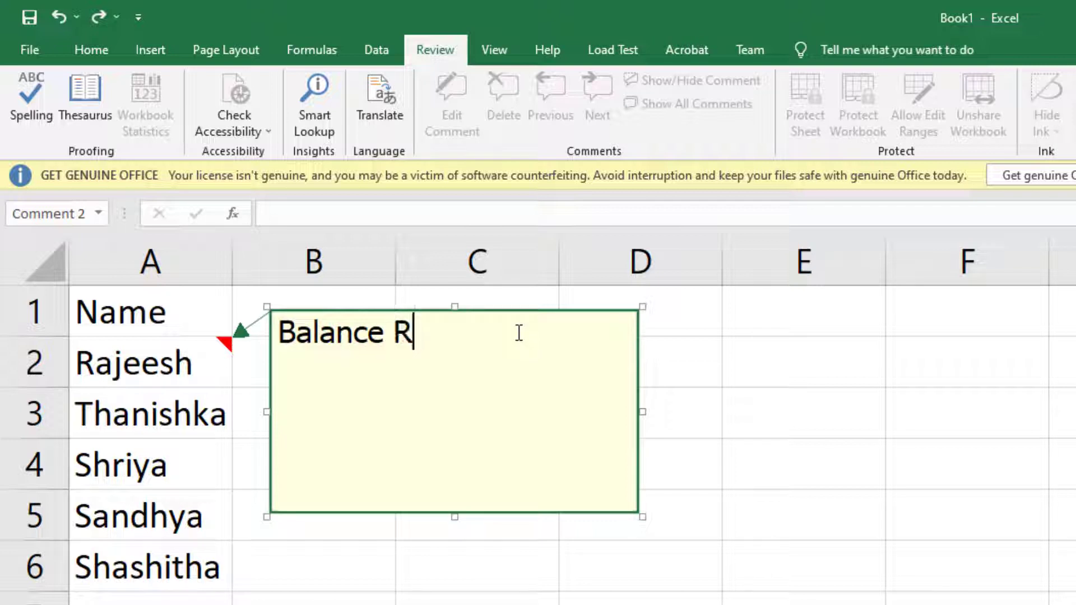
text(s.100/-)
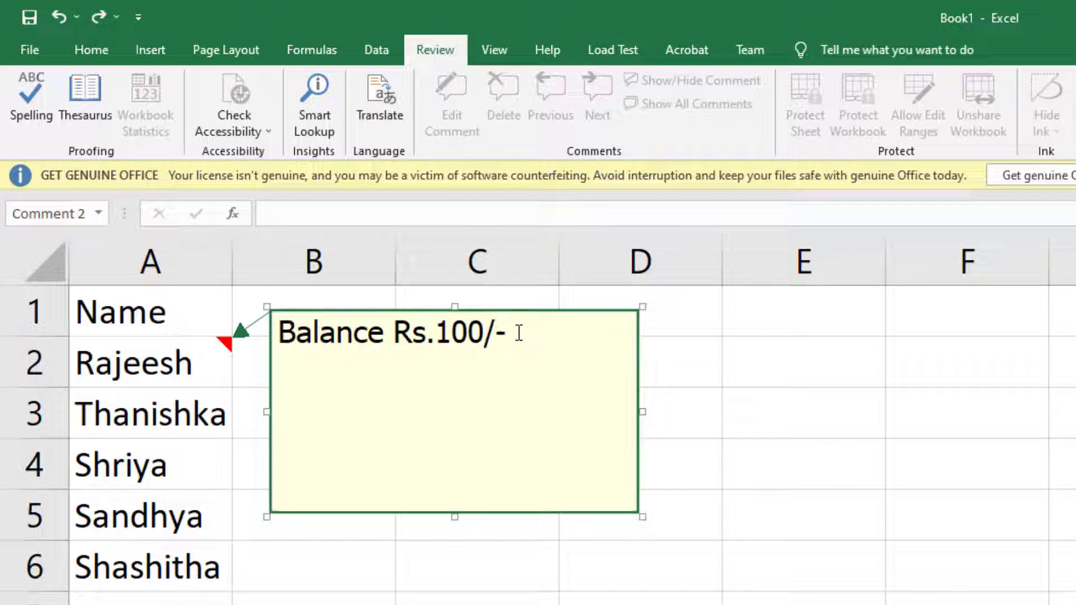
click(510, 589)
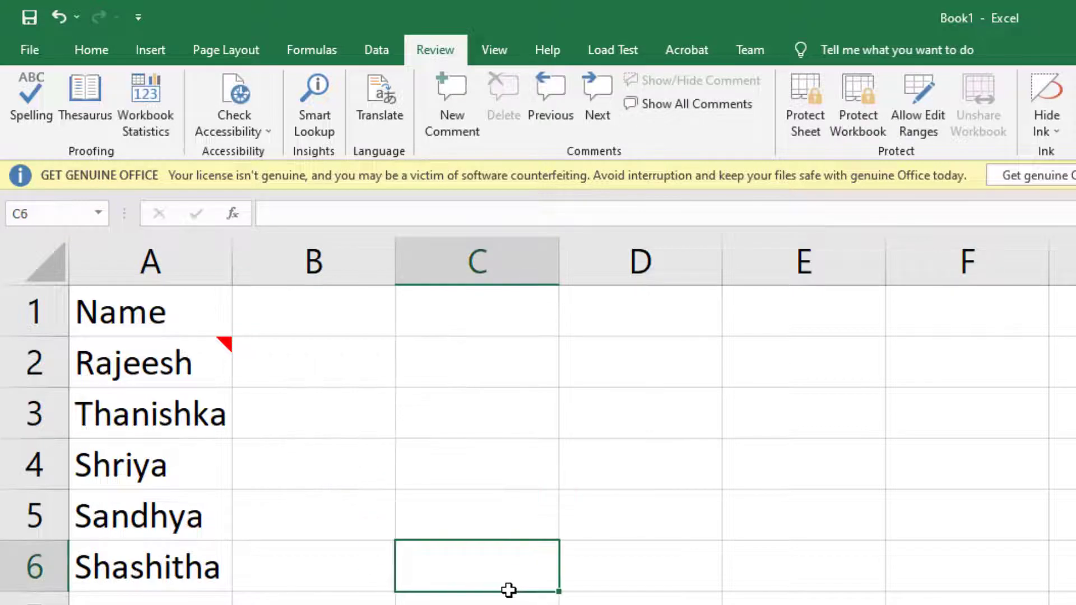
mouse_move(209, 375)
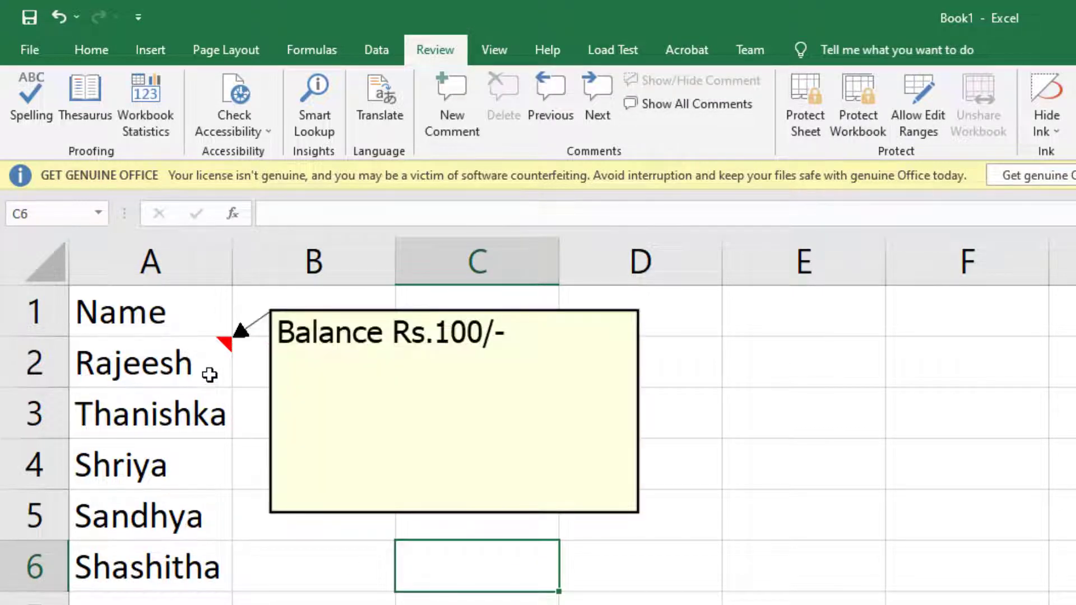
click(206, 365)
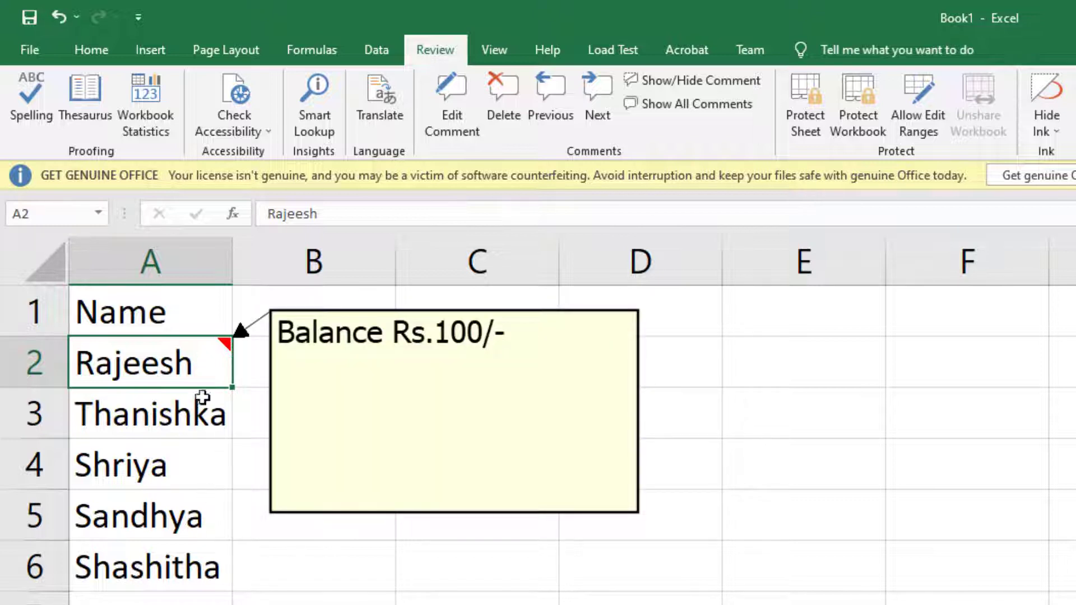
mouse_move(191, 368)
click(329, 576)
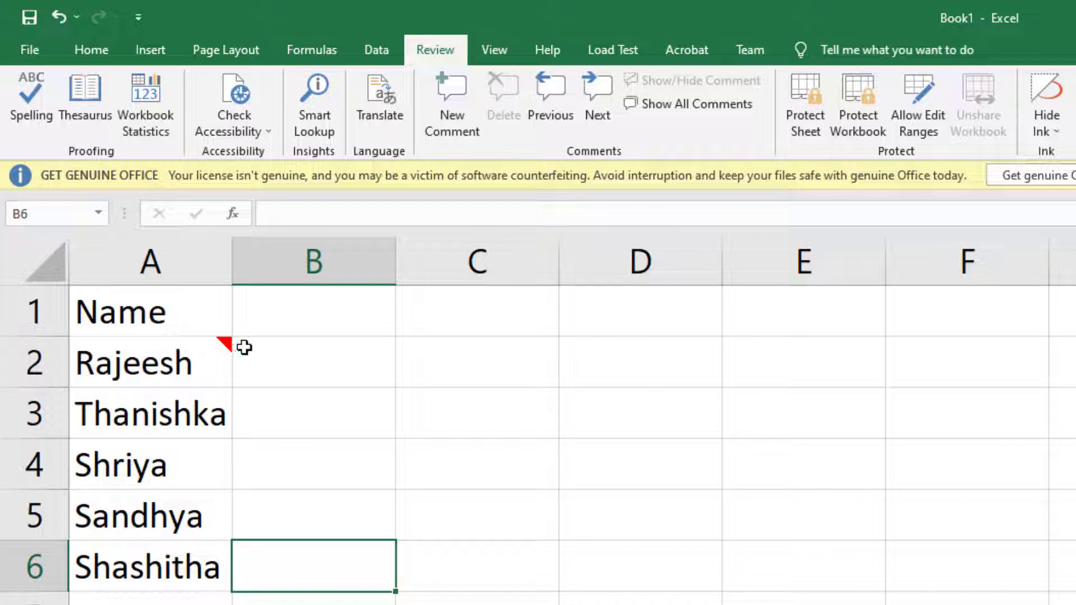
click(184, 362)
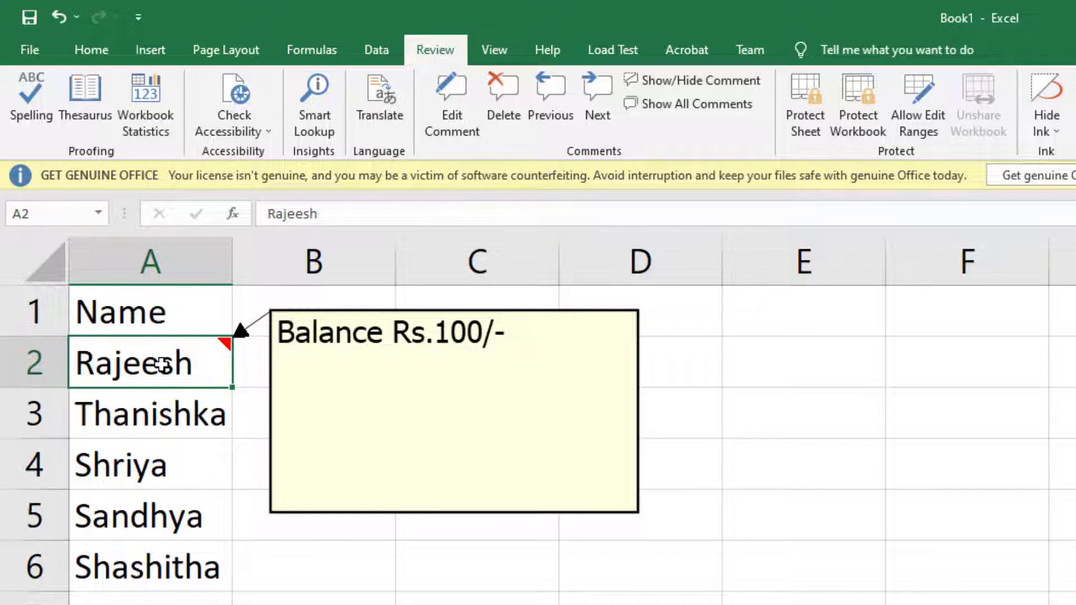
- Add a 'Ph:' line with a phone number to A2's comment
right_click(163, 364)
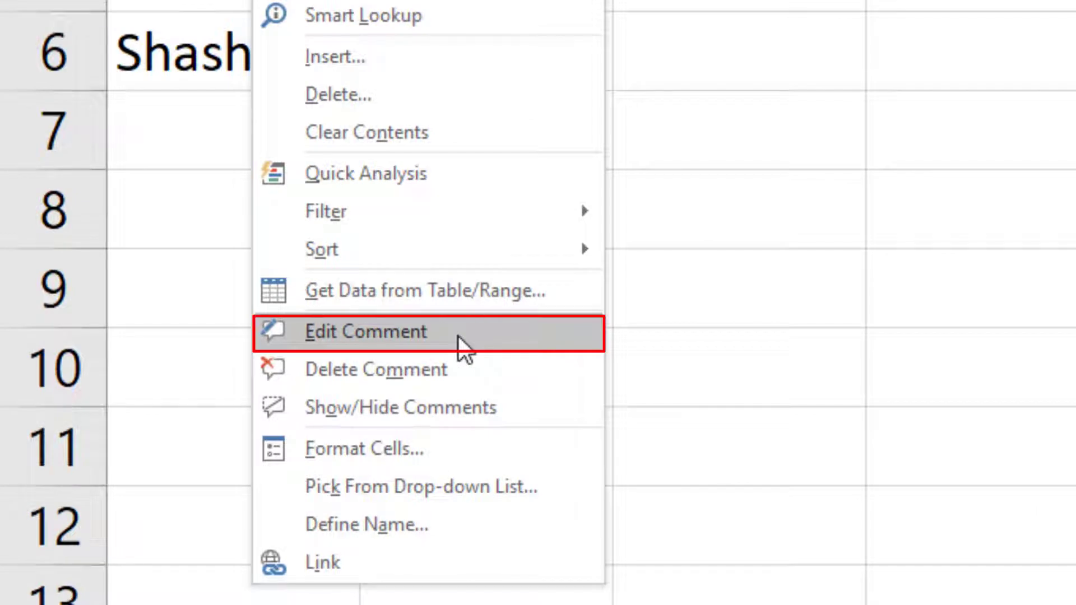
click(458, 337)
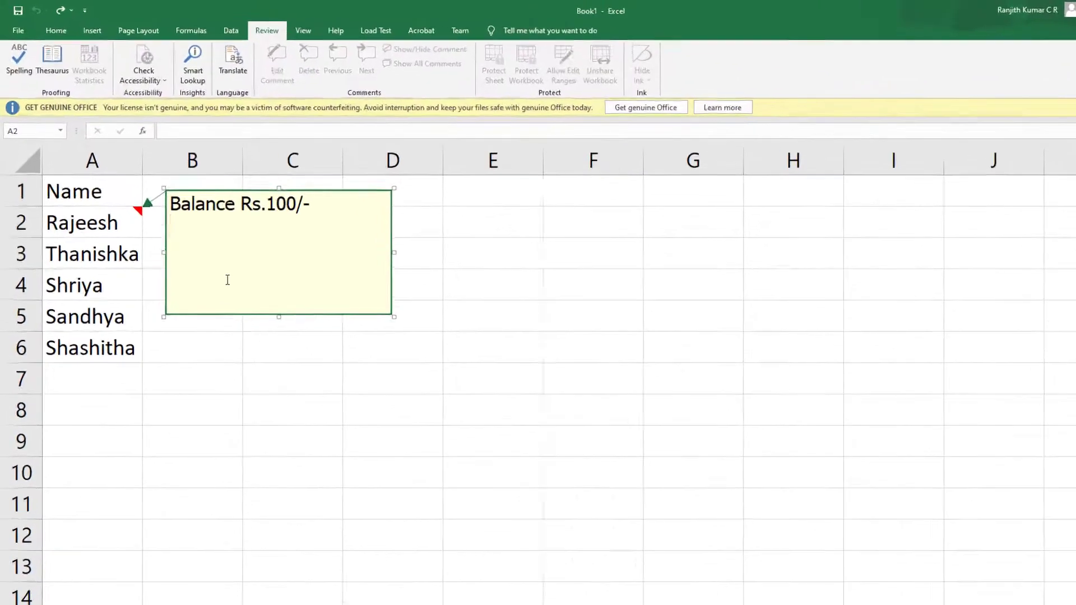
text(Ph: )
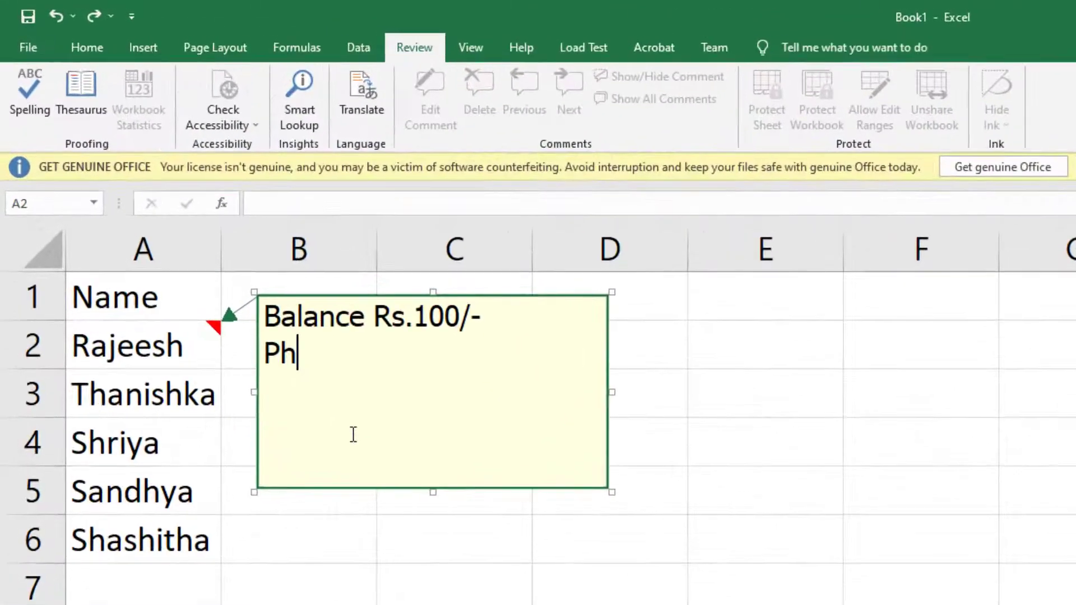
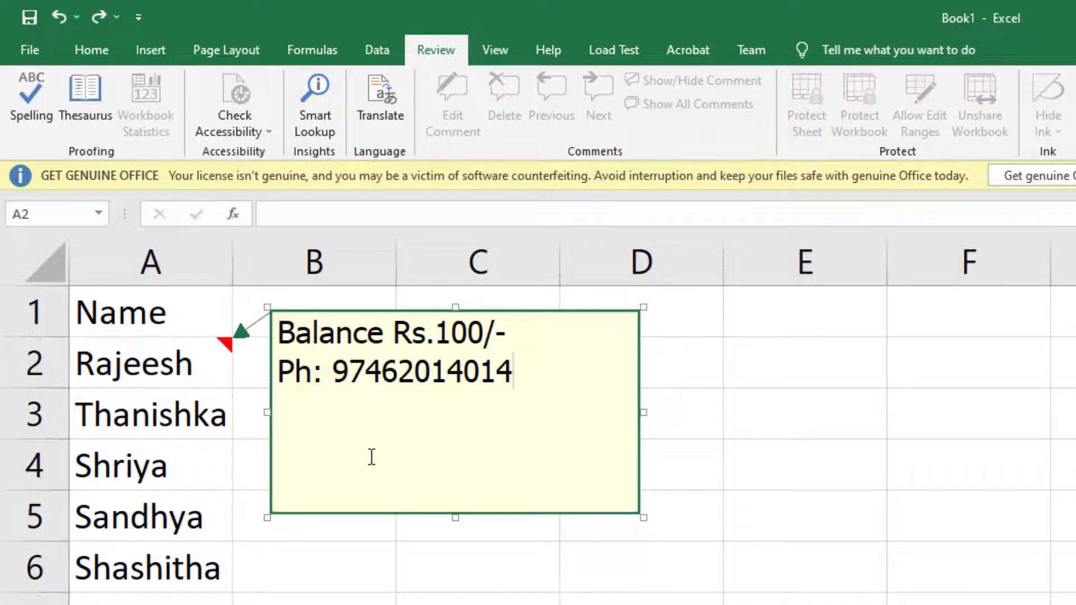
drag(334, 373, 500, 372)
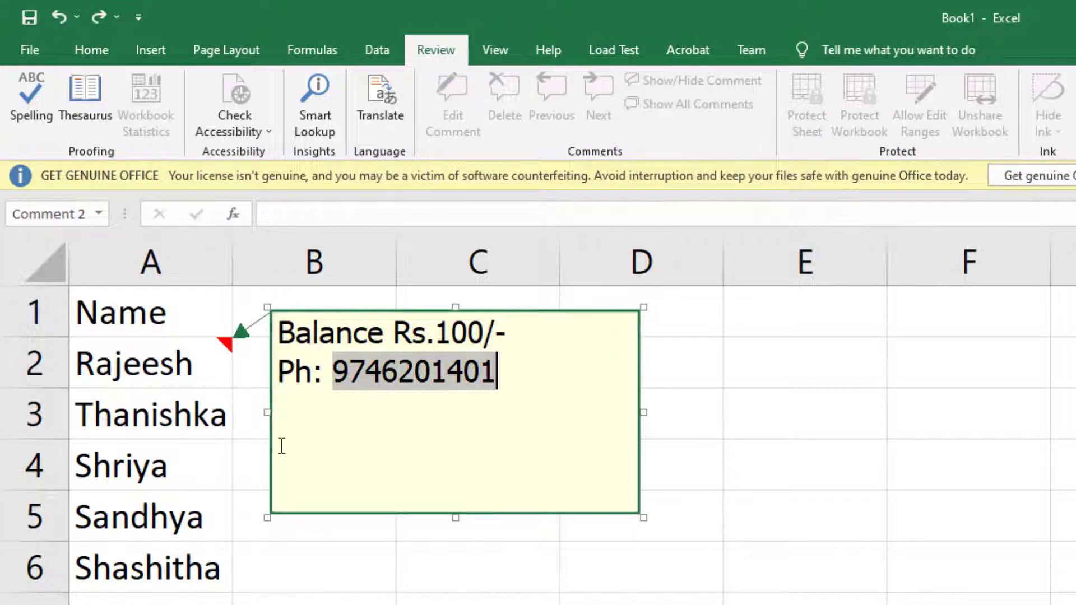
click(449, 378)
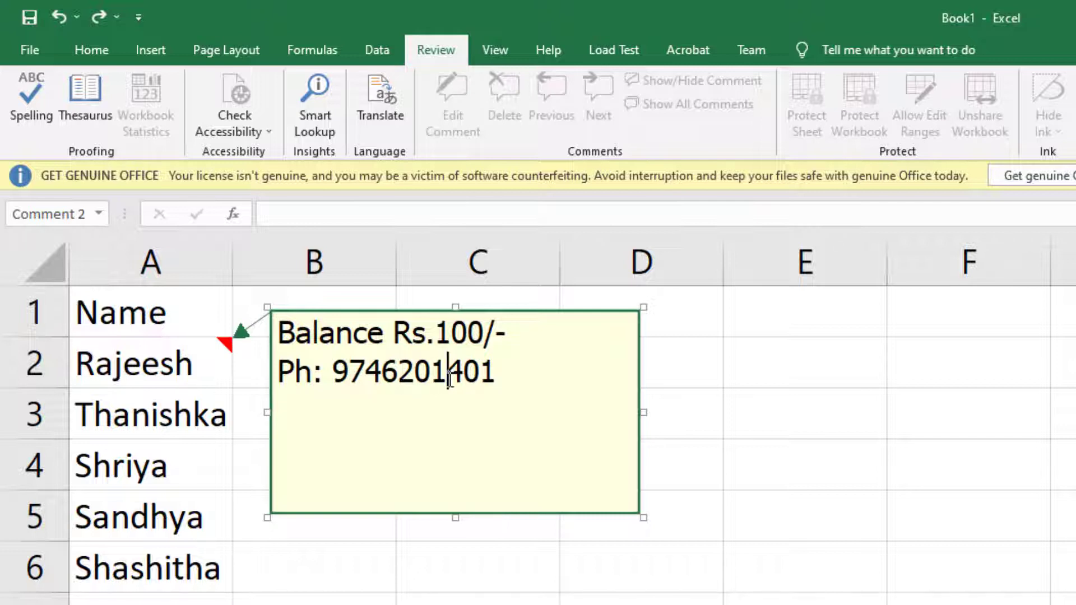
click(769, 601)
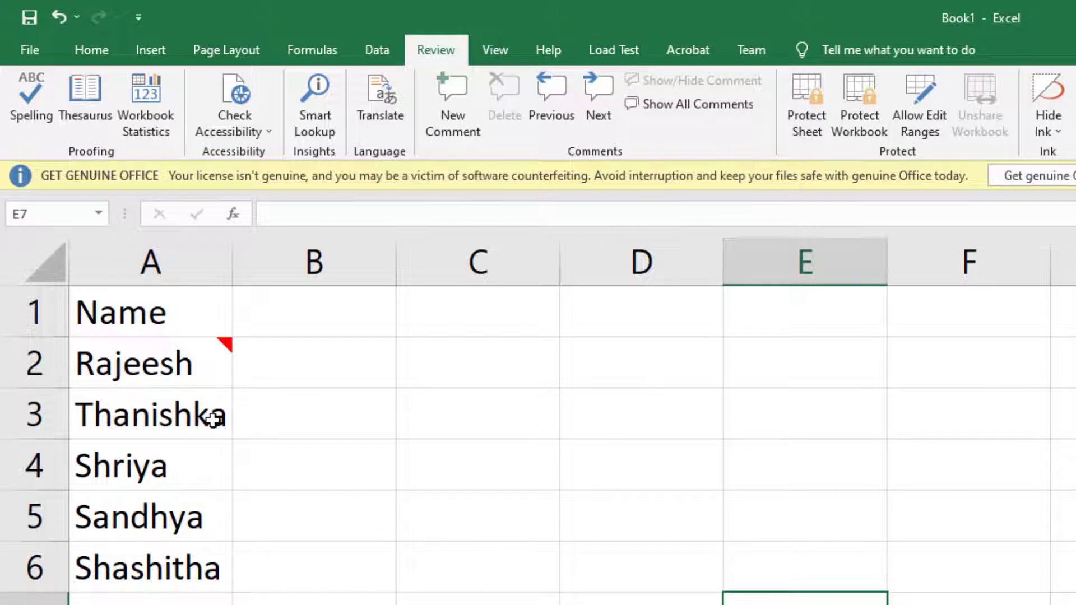
mouse_move(181, 370)
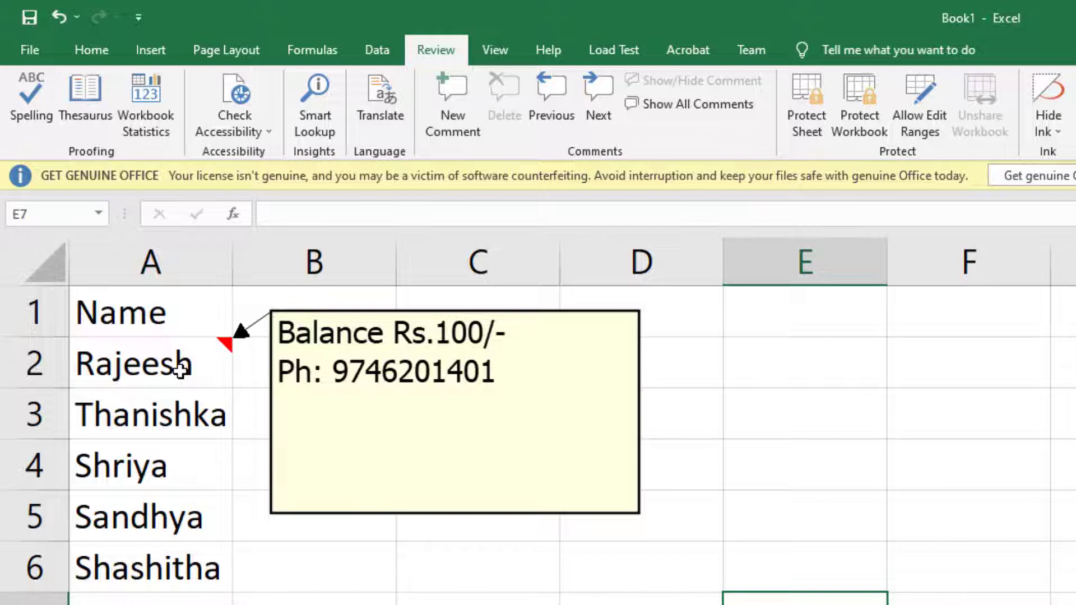
click(181, 370)
click(336, 601)
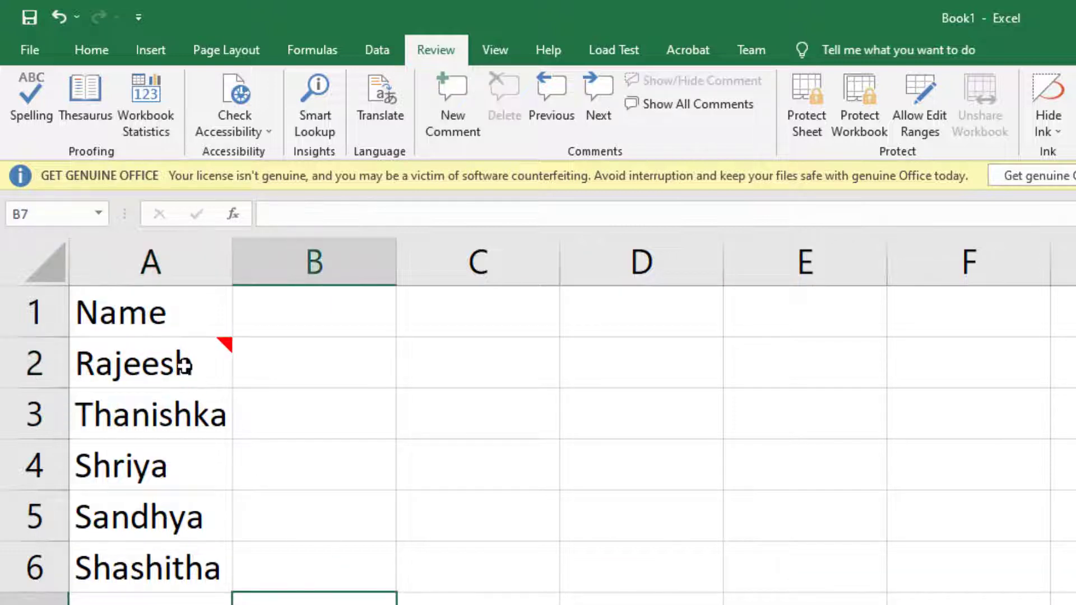
mouse_move(180, 361)
mouse_move(226, 347)
click(177, 369)
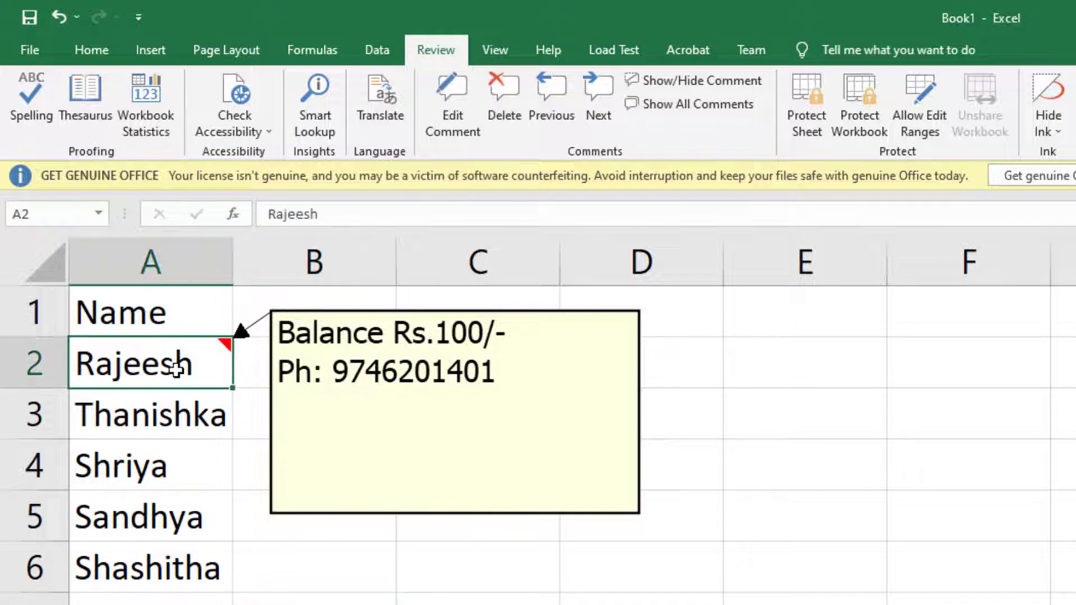
- Set the Advanced display option for commented cells to 'No comments or indicators' and confirm
click(401, 570)
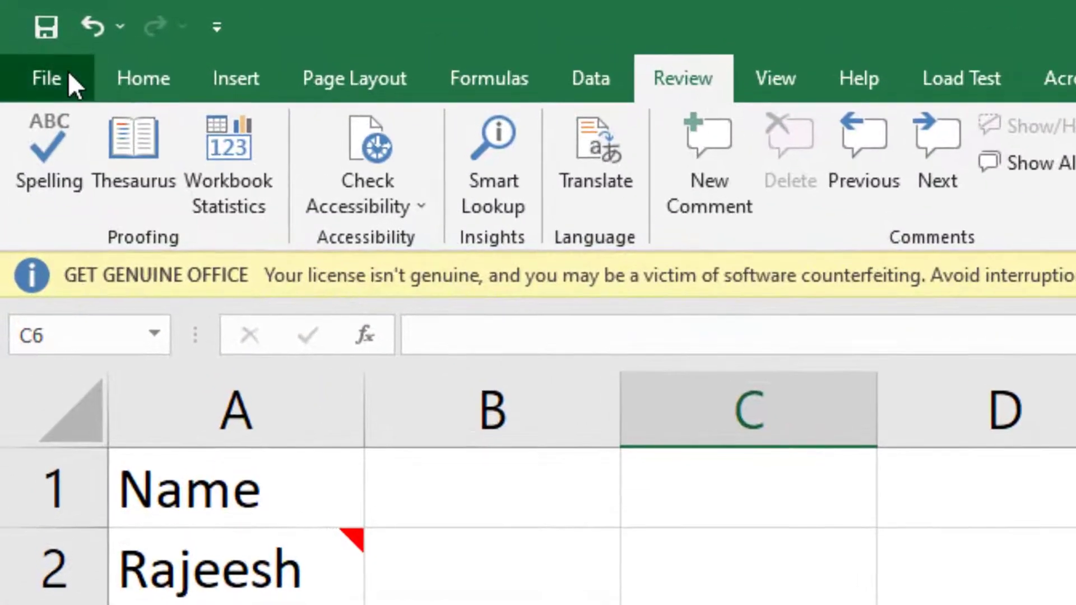
click(39, 51)
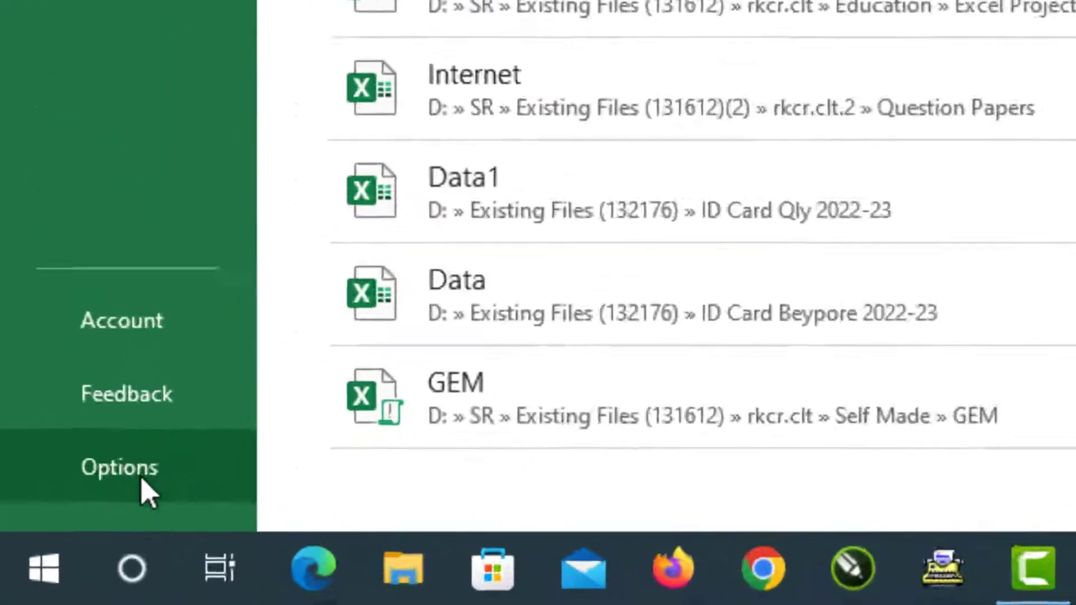
click(50, 560)
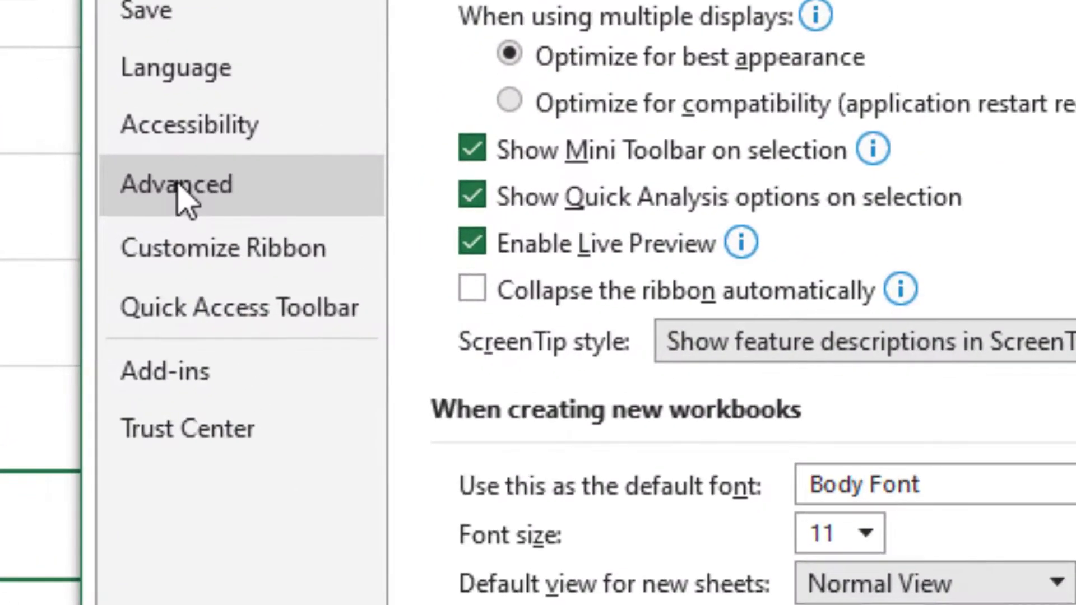
click(179, 191)
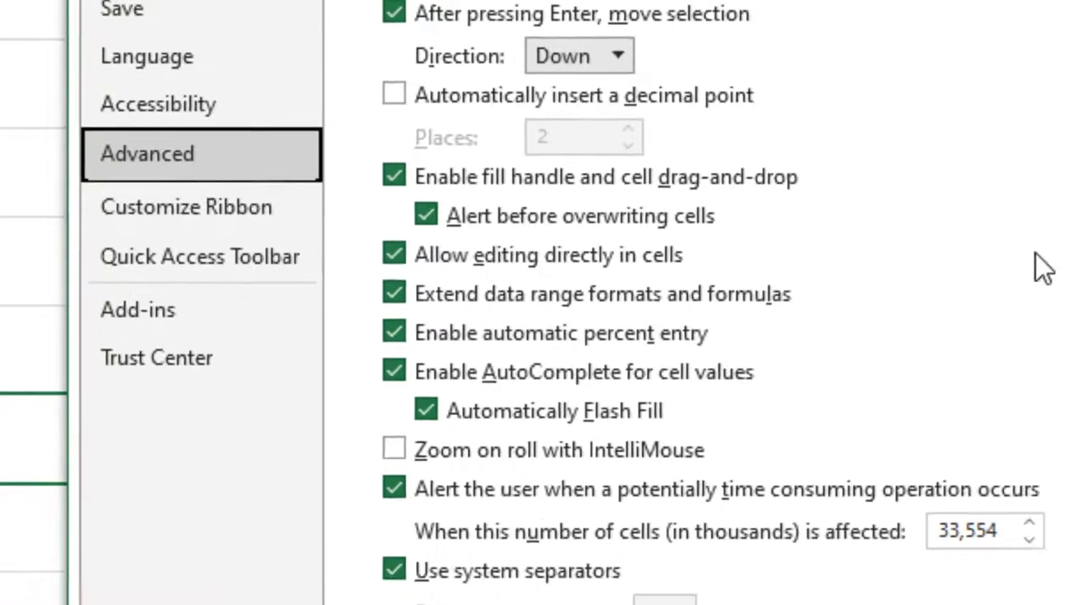
scroll(945, 243, down, 5)
scroll(939, 230, down, 10)
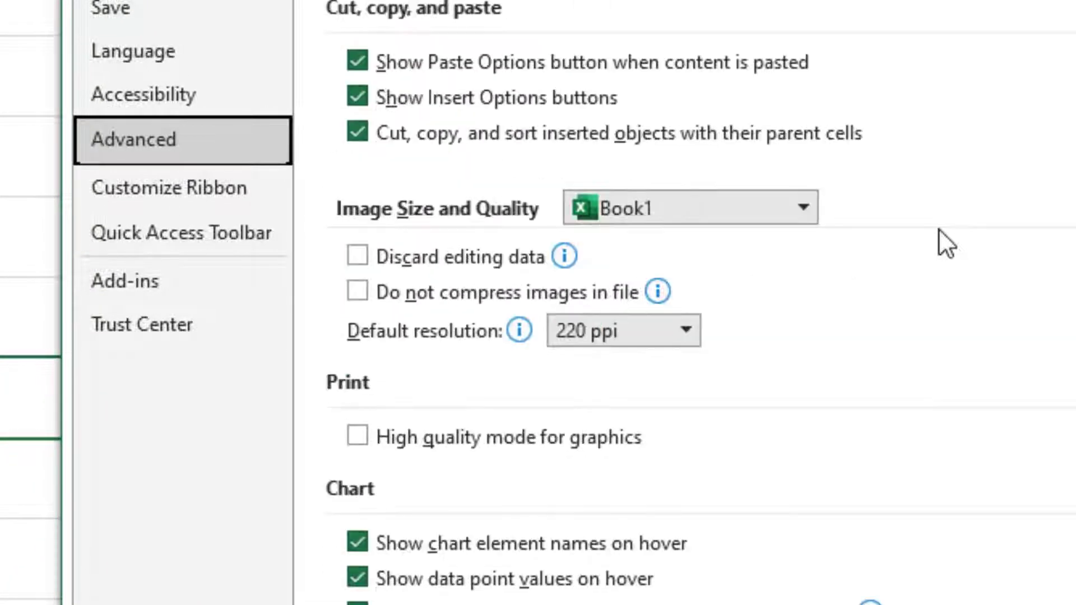
scroll(940, 228, down, 3)
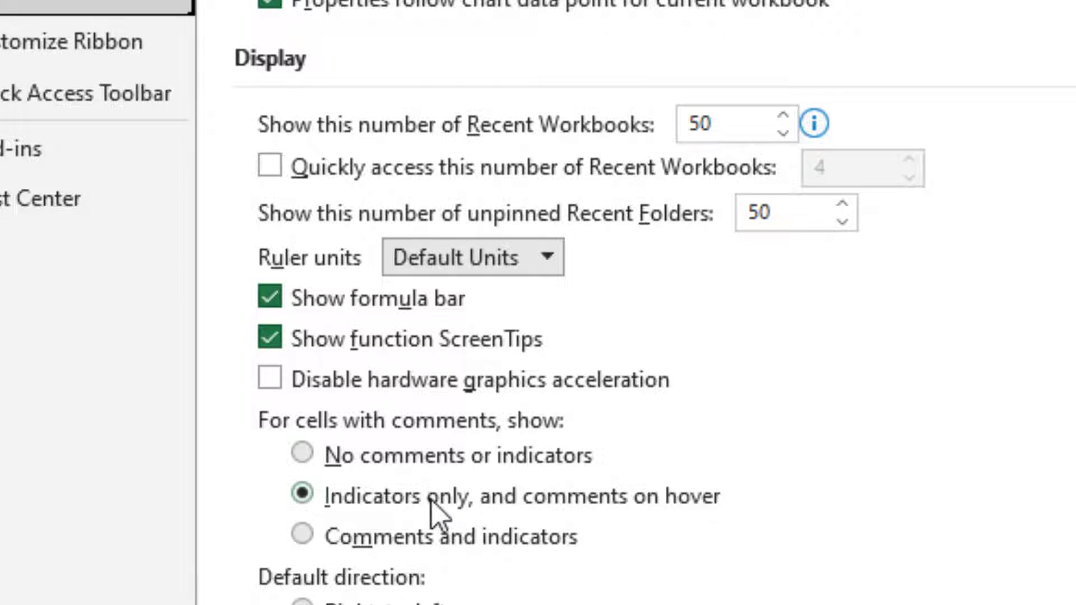
click(302, 455)
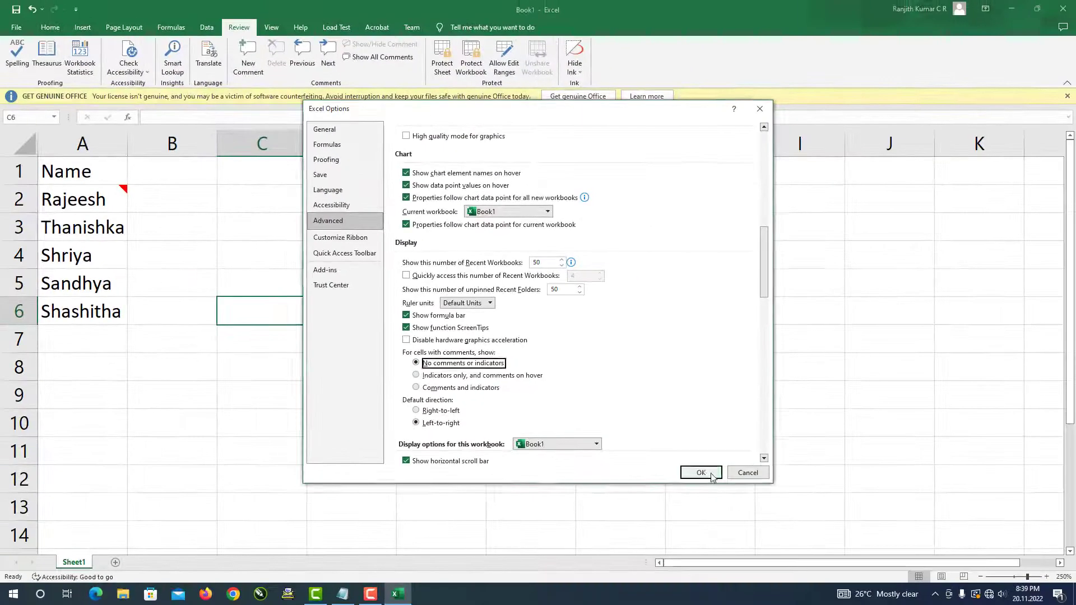
click(961, 604)
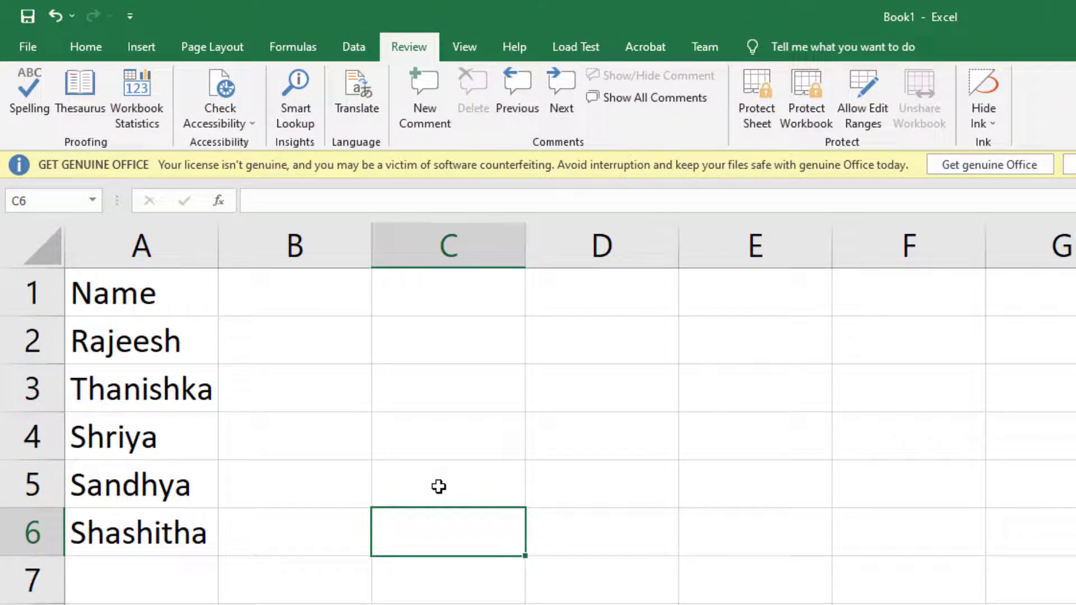
- Insert a new comment on cell A4 with Alt I M
click(167, 338)
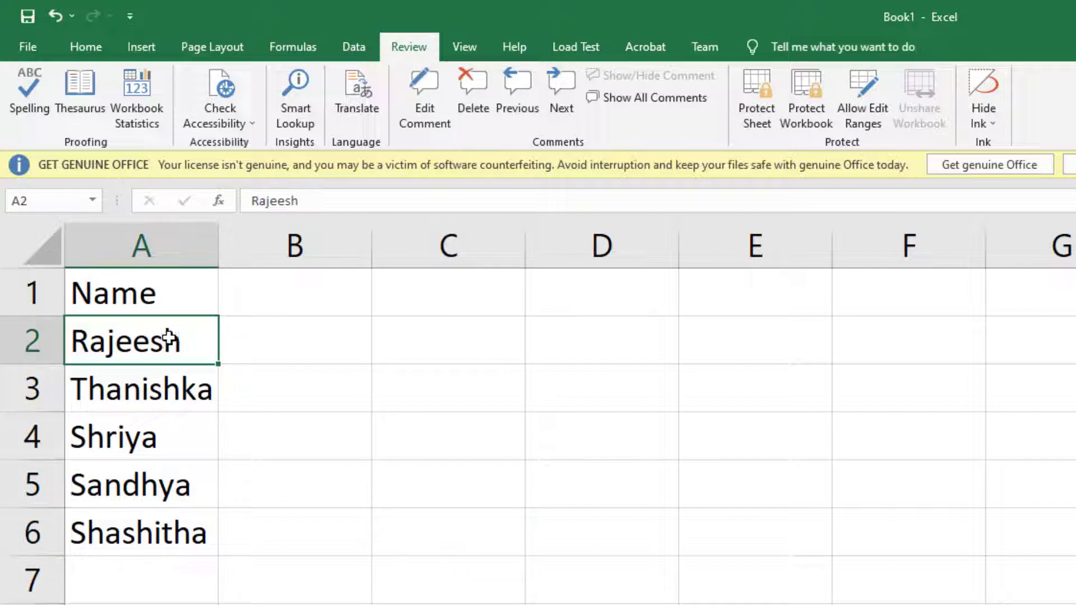
click(288, 451)
click(177, 437)
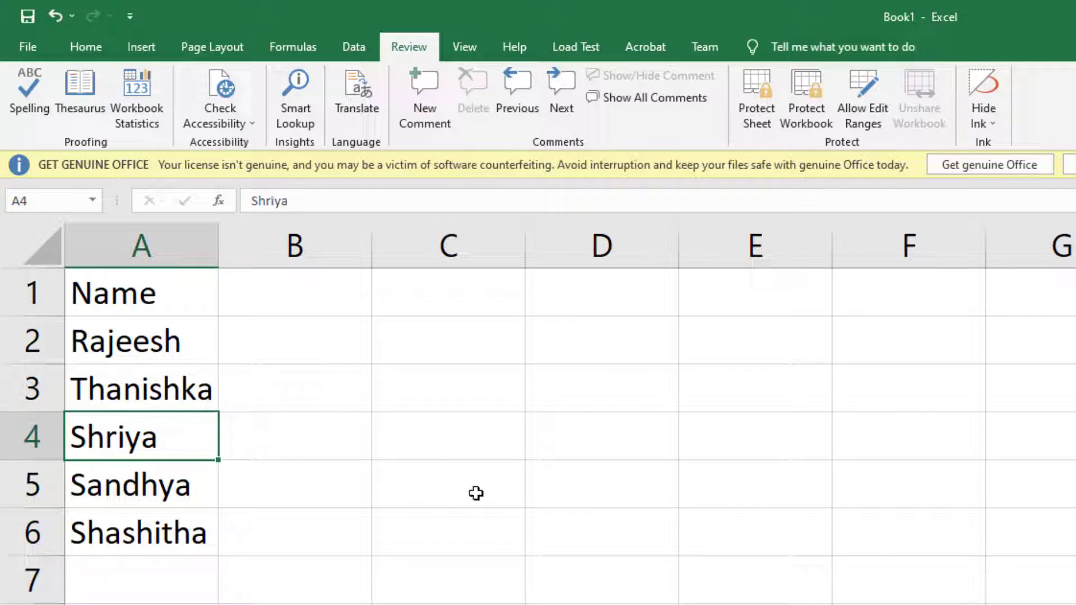
key(alt+i)
key(m)
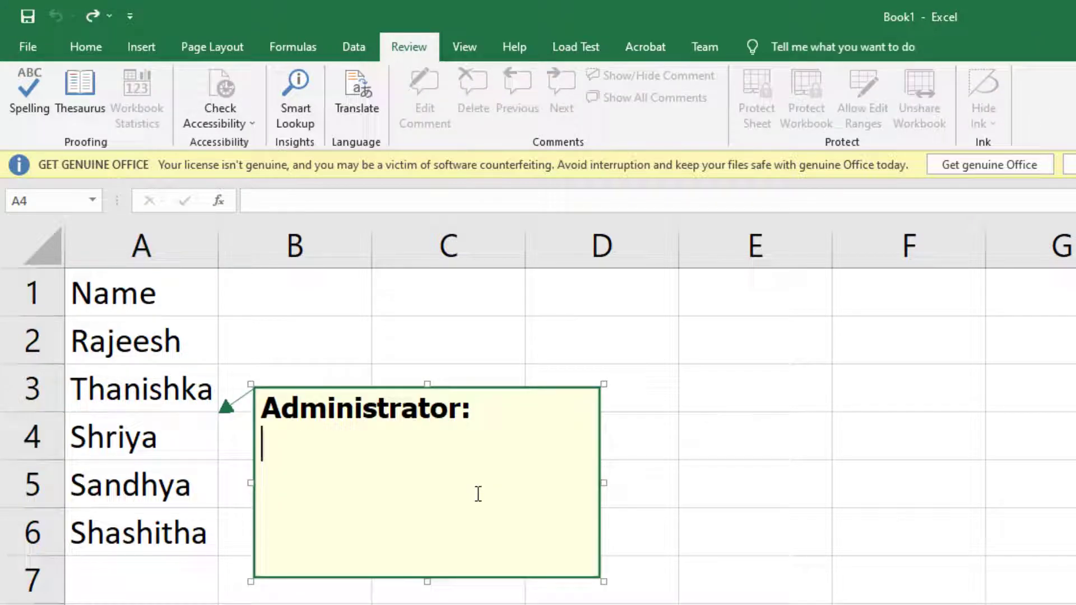
- Type a 'Ph:' phone number into A4's comment, close it, and open the File page
text(B)
key(BackSpace)
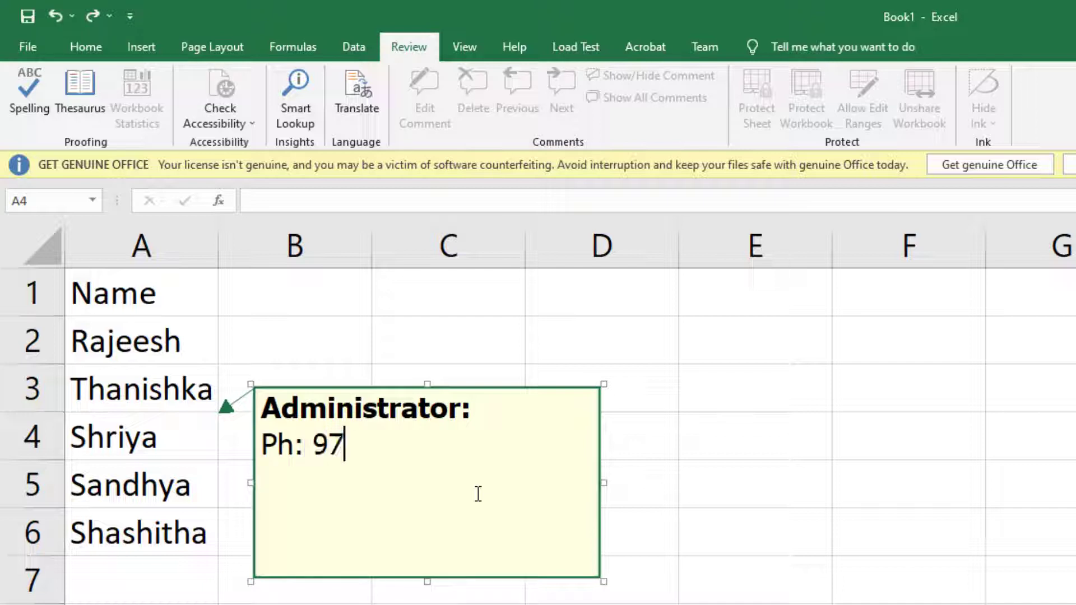
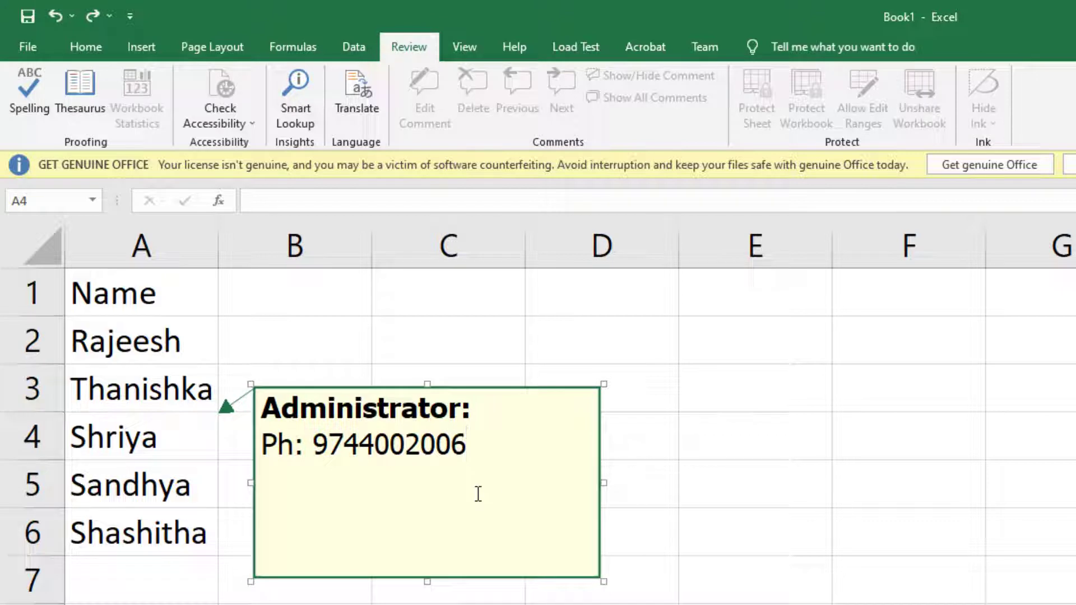
click(449, 604)
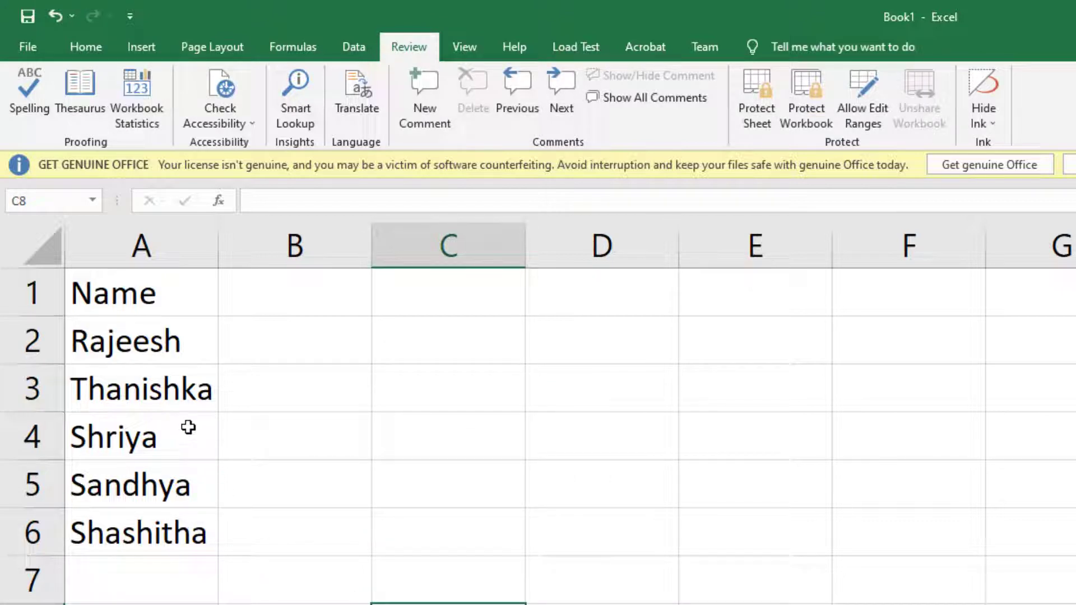
click(172, 436)
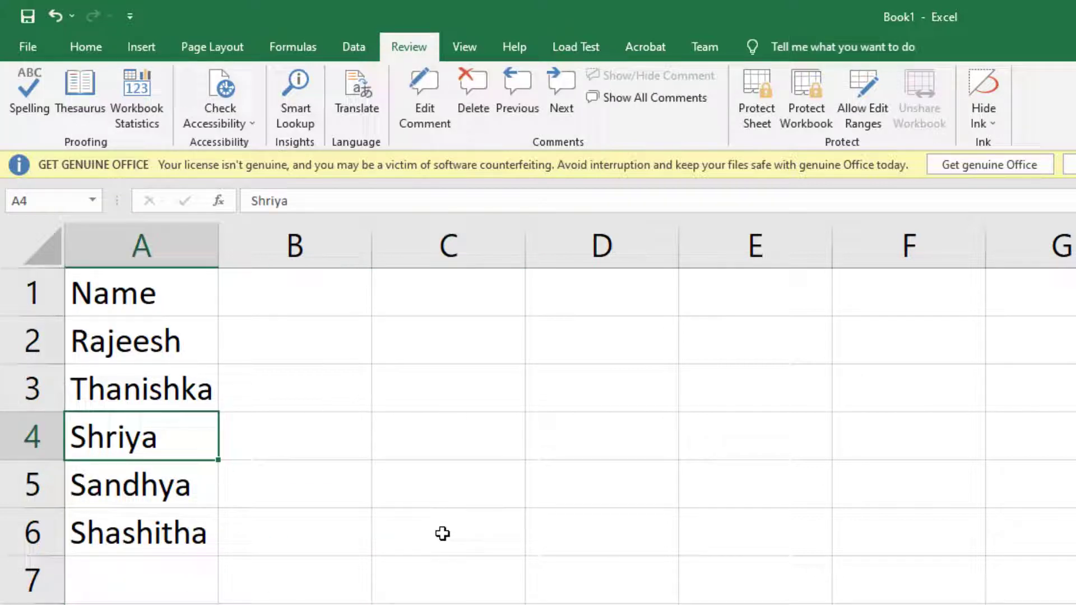
click(29, 47)
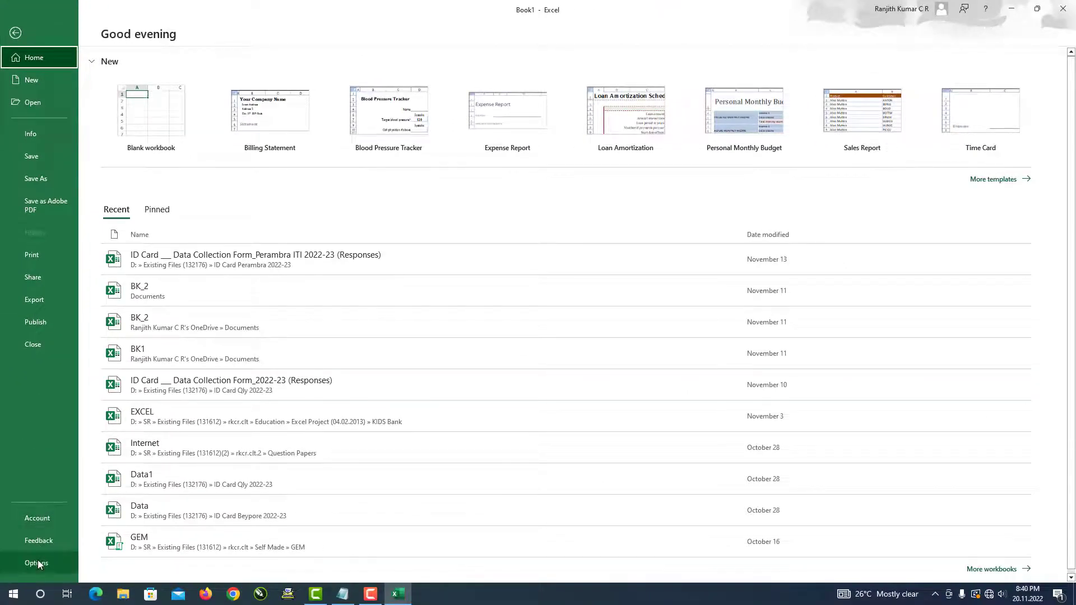
- Set Excel's Advanced display option for comments to 'Comments and indicators'
click(36, 563)
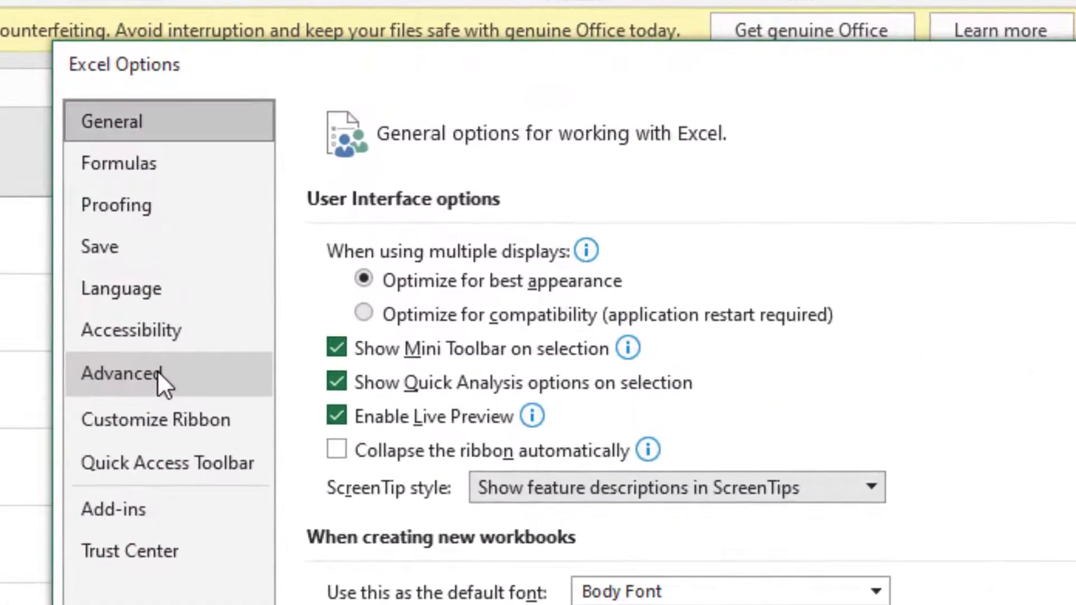
click(157, 370)
scroll(545, 522, down, 15)
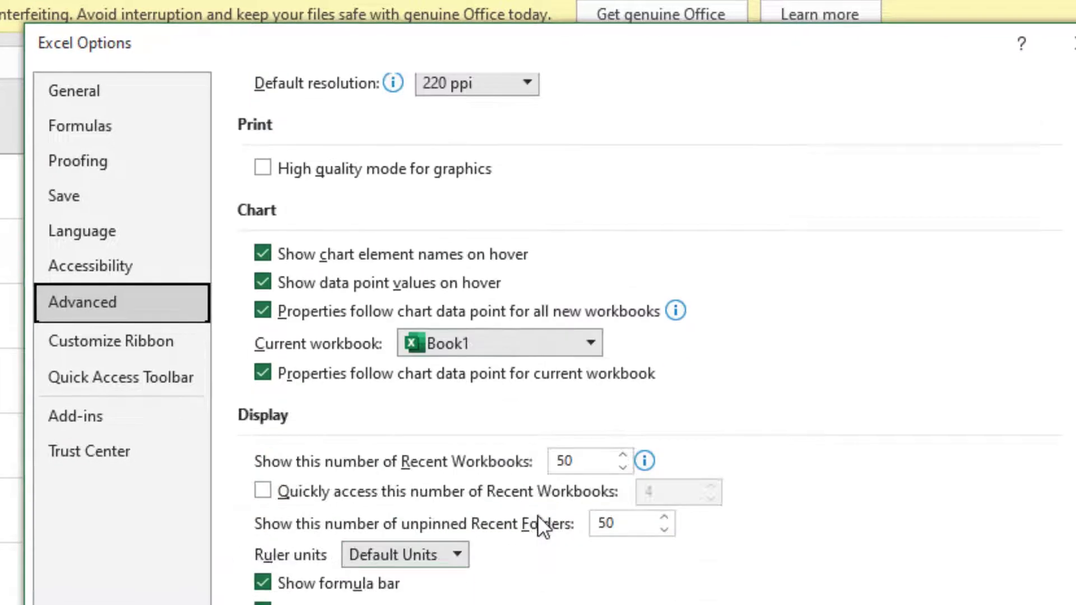
scroll(537, 515, down, 3)
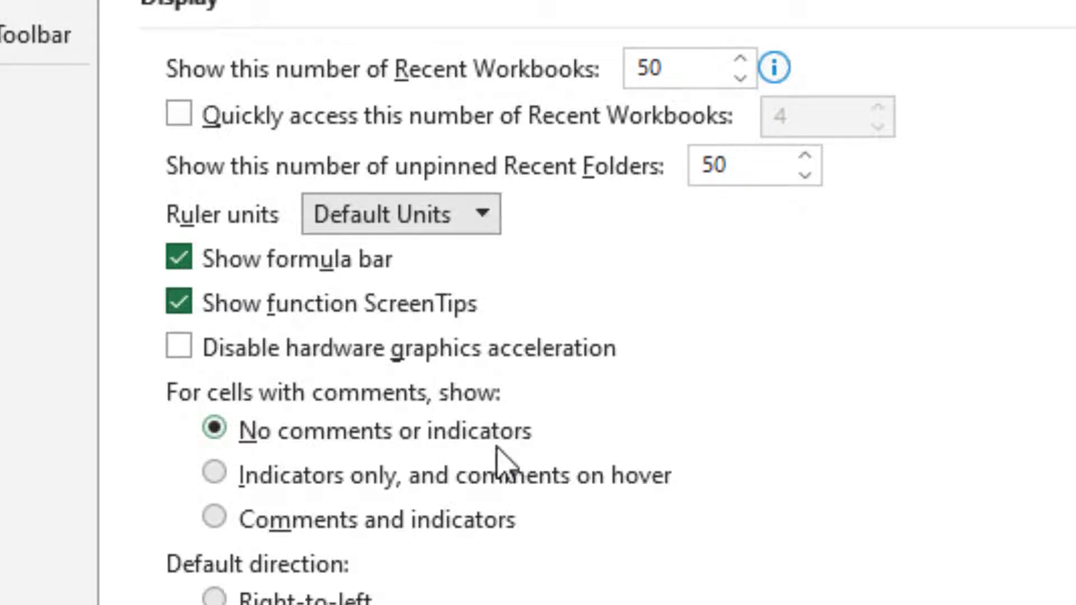
click(214, 473)
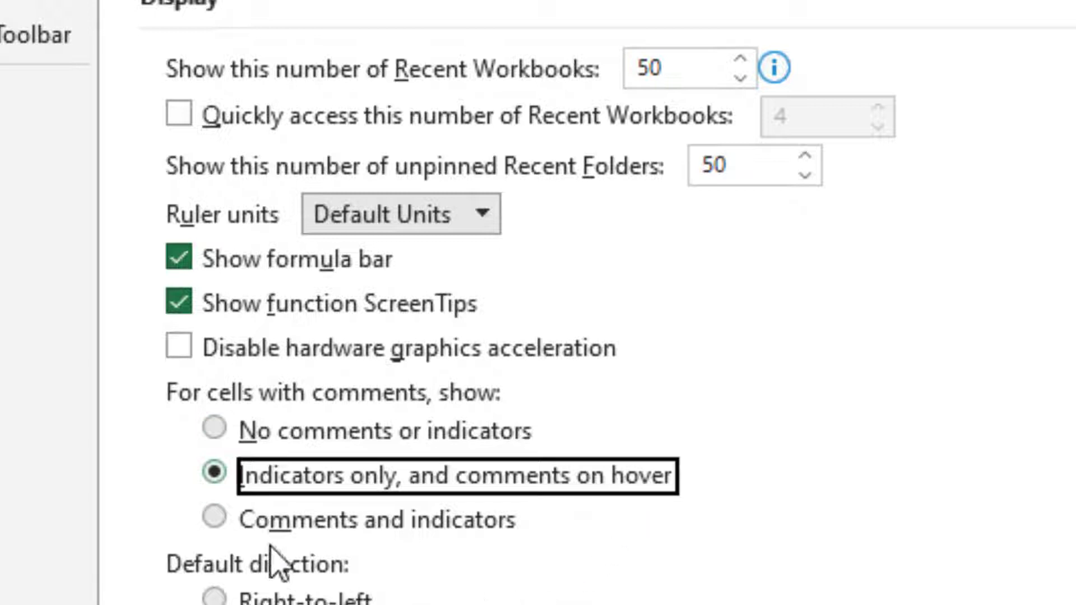
click(359, 524)
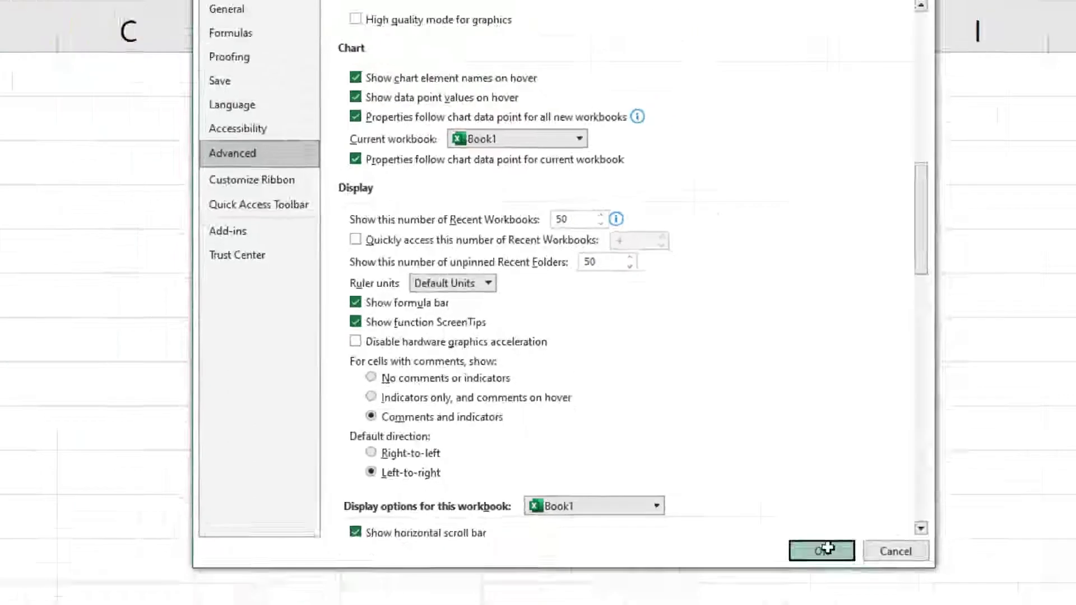
click(827, 548)
click(300, 392)
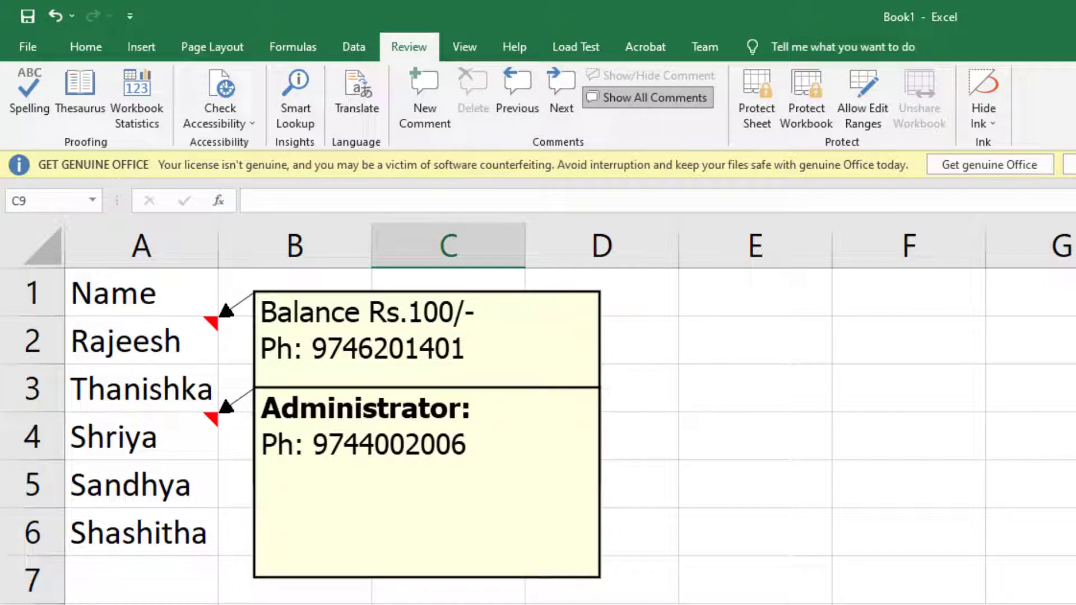
key(Right)
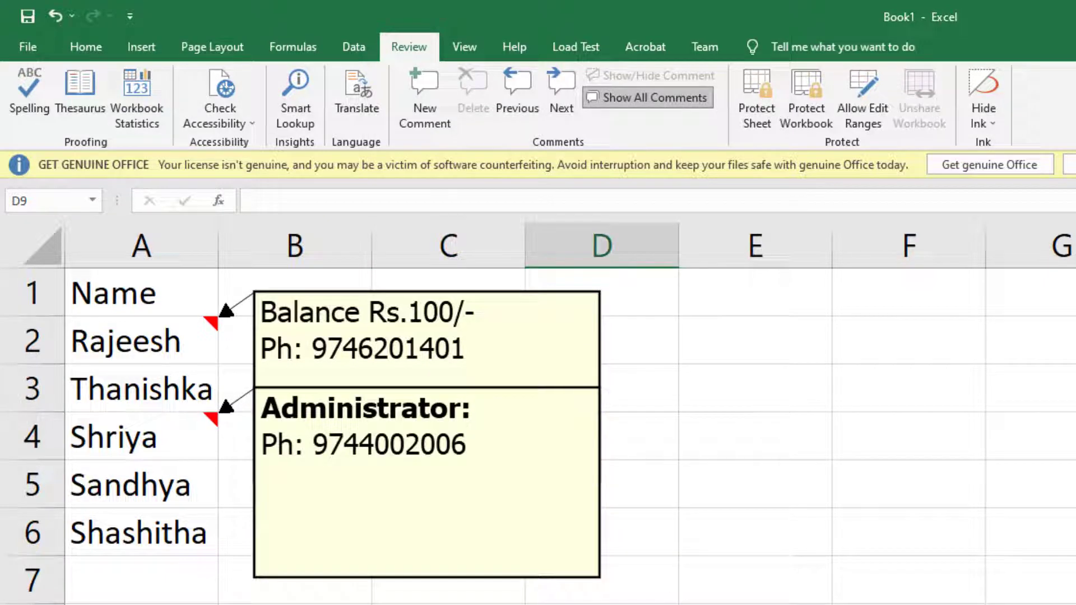
- Select cell A4, whose comment overlaps A2's balance note
click(181, 499)
click(175, 545)
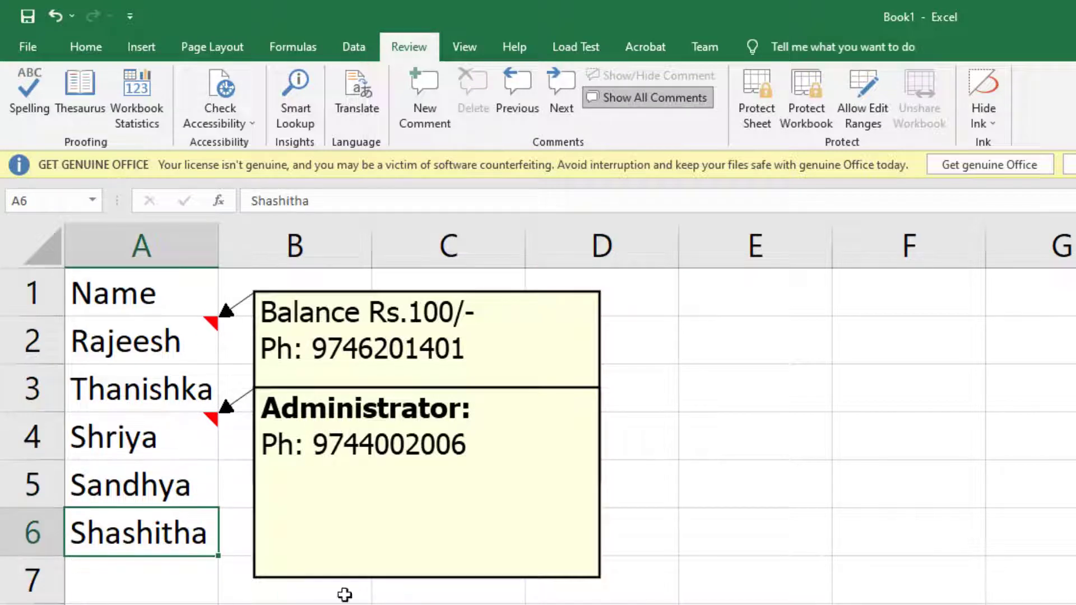
click(386, 604)
click(133, 481)
click(150, 440)
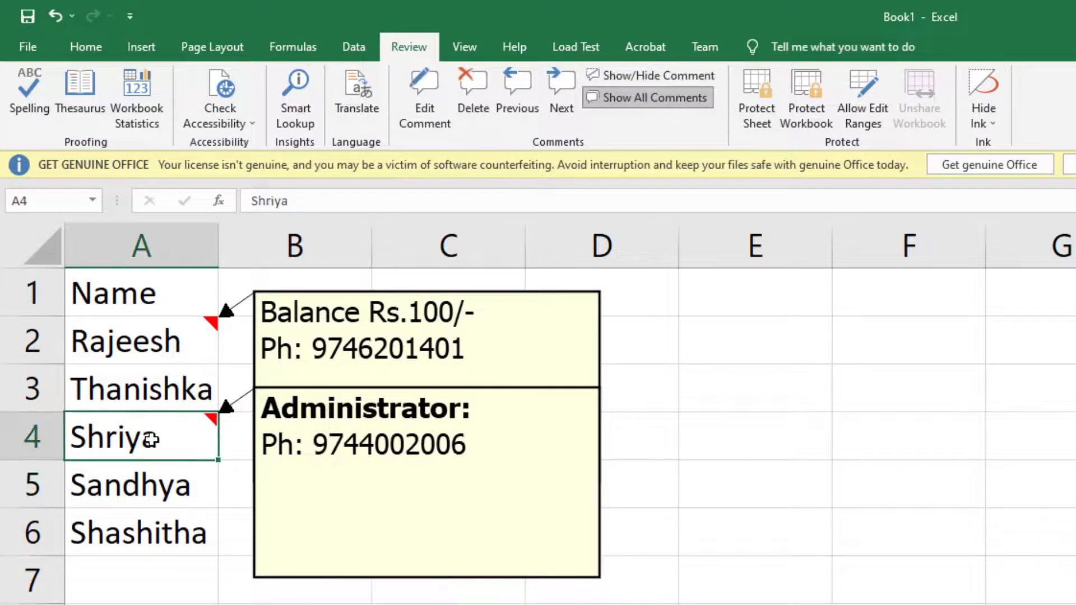
click(155, 487)
click(167, 443)
- Drag A4's comment down to row 8 and A2's balance note out to column G
click(563, 392)
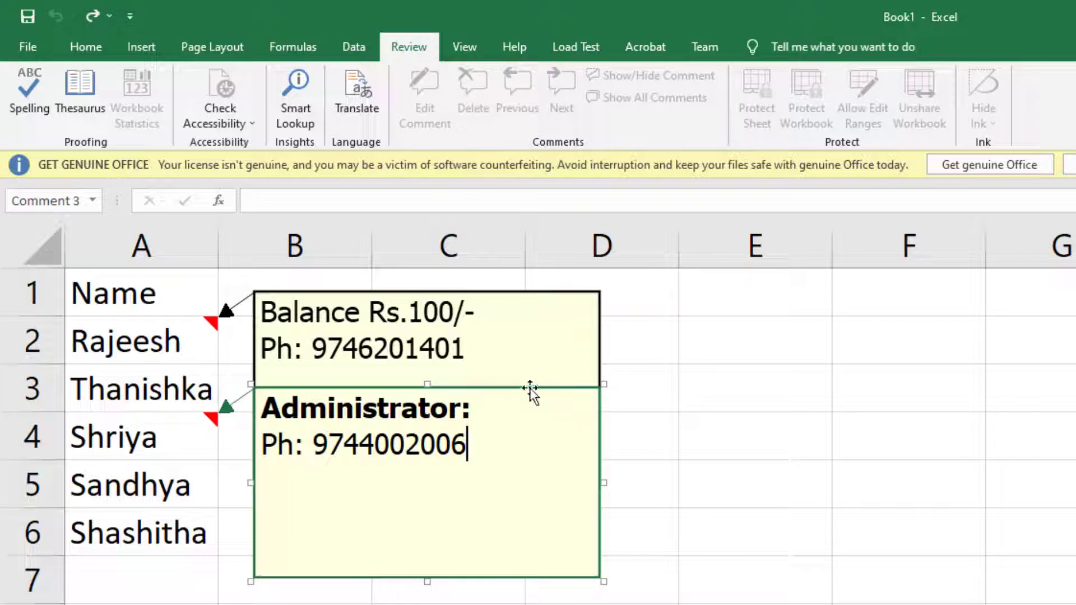
drag(531, 392, 556, 600)
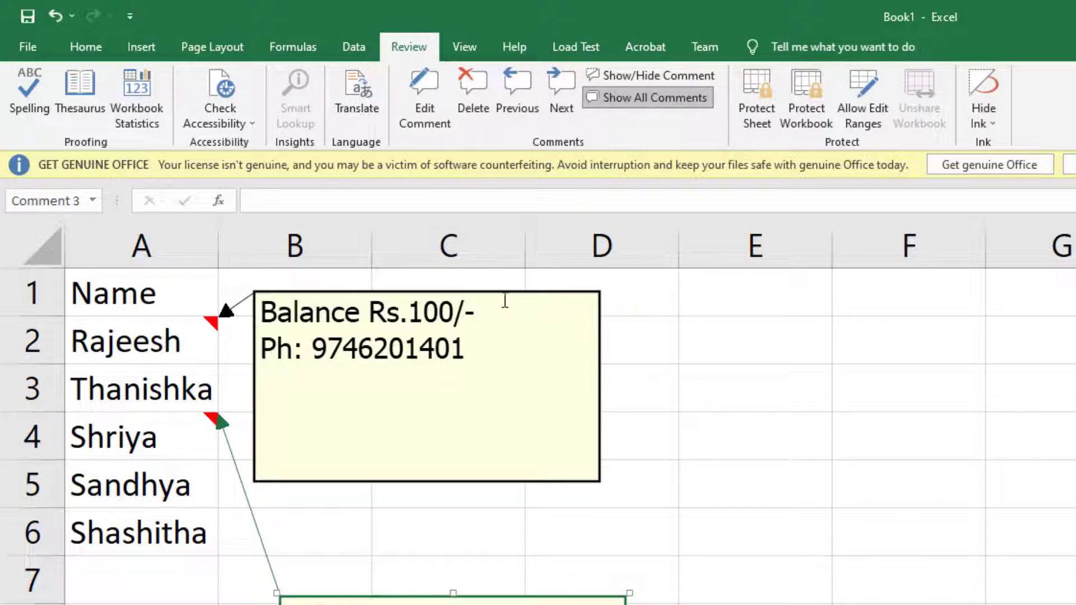
drag(504, 292, 911, 291)
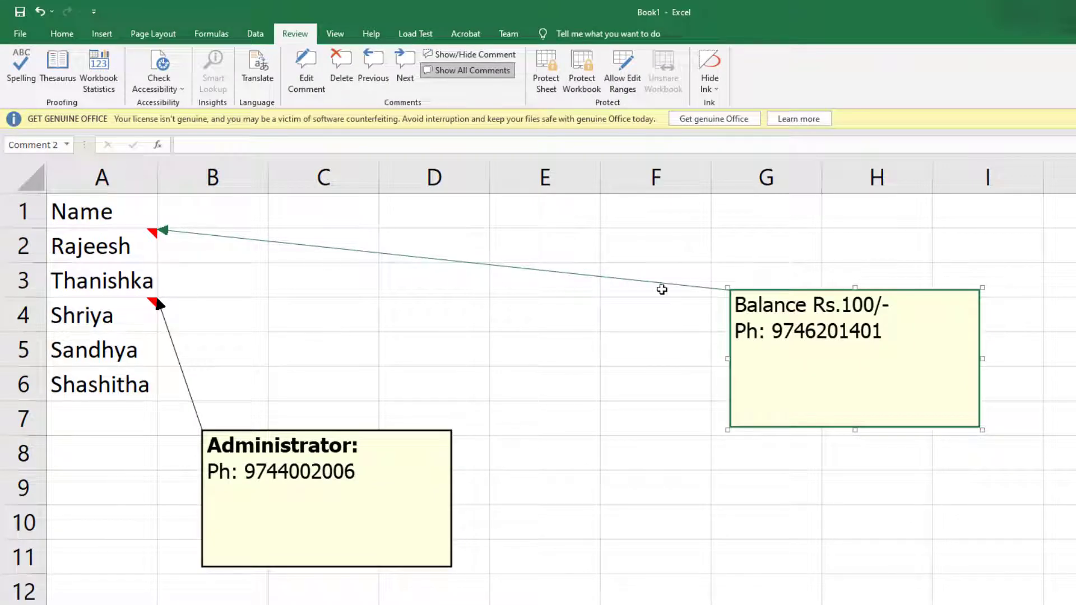
click(456, 345)
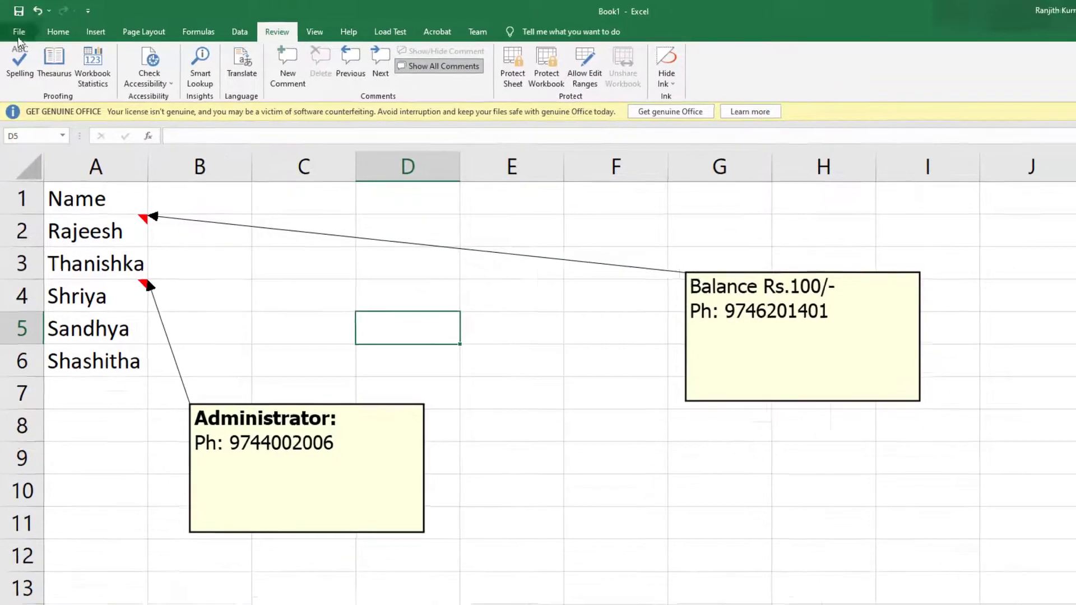
- Set the Advanced comment display option to 'Indicators only, and comments on hover'
click(19, 33)
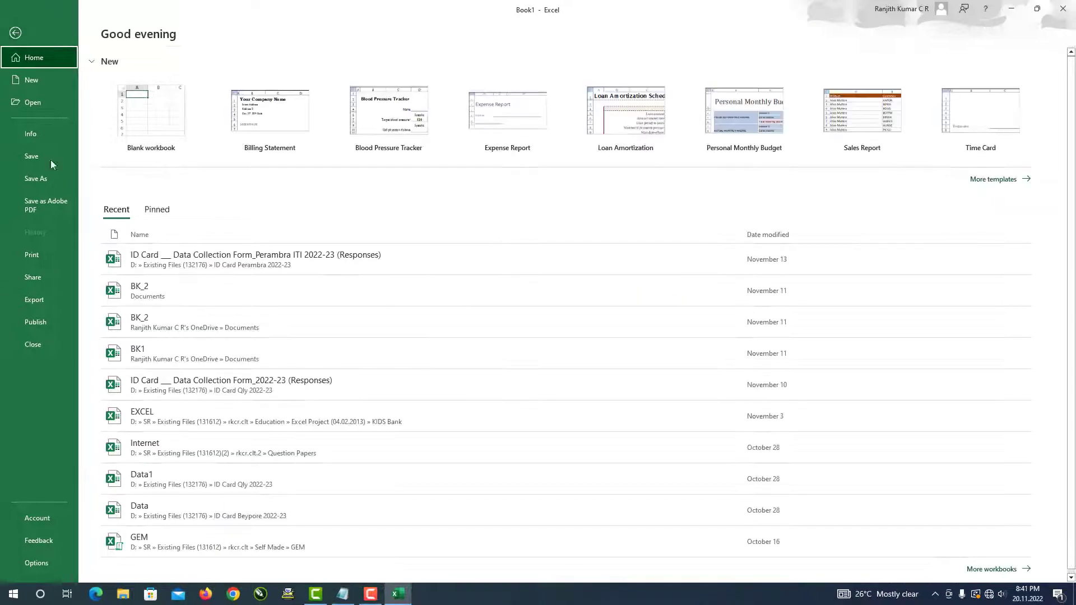
click(36, 562)
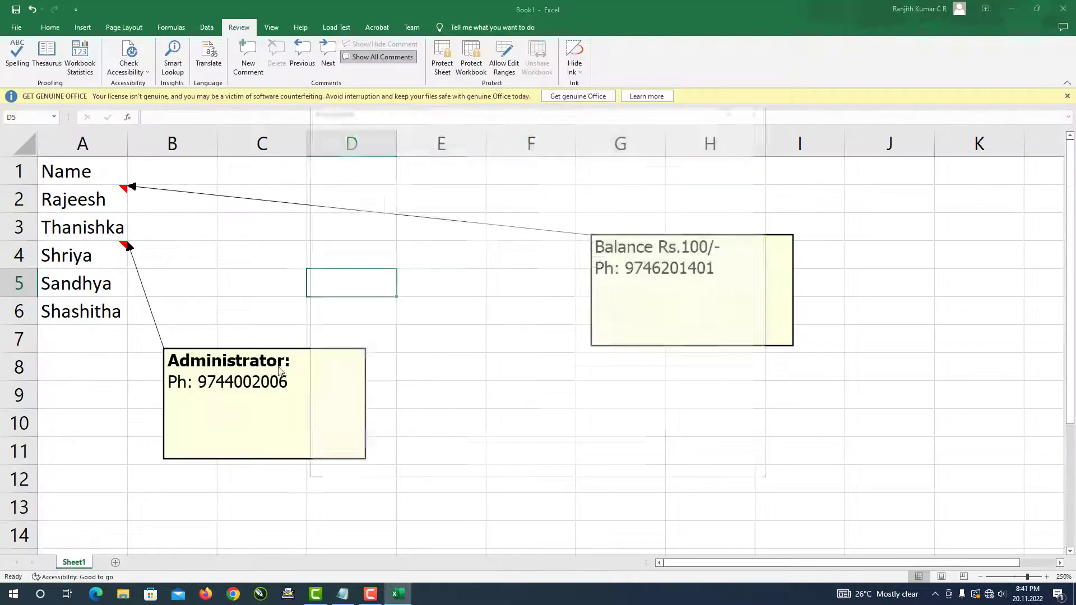
click(328, 220)
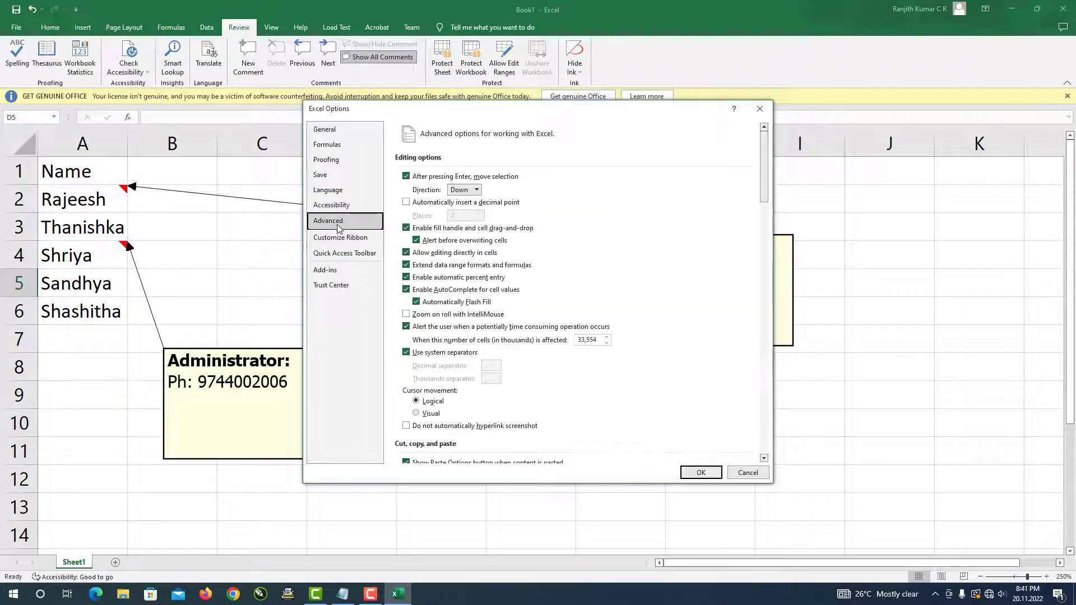
scroll(516, 333, down, 3)
scroll(516, 333, down, 8)
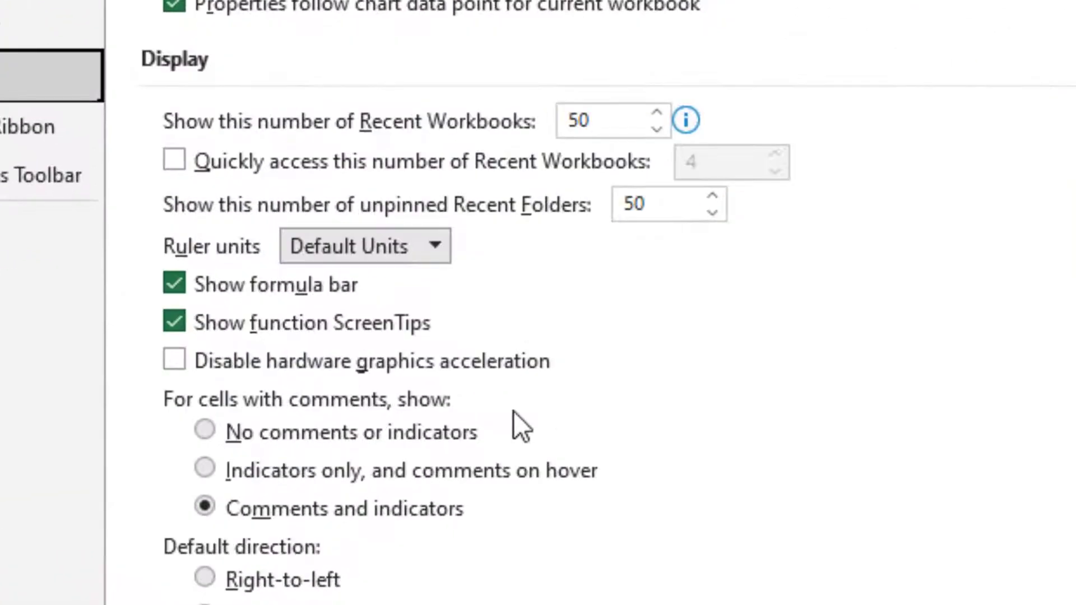
click(305, 475)
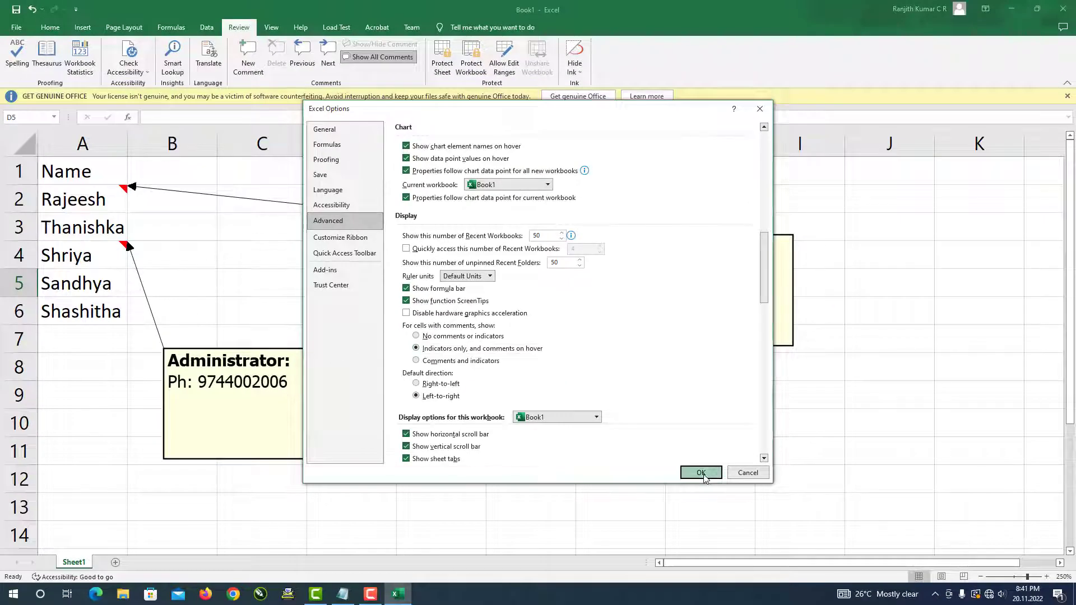
click(702, 473)
click(234, 335)
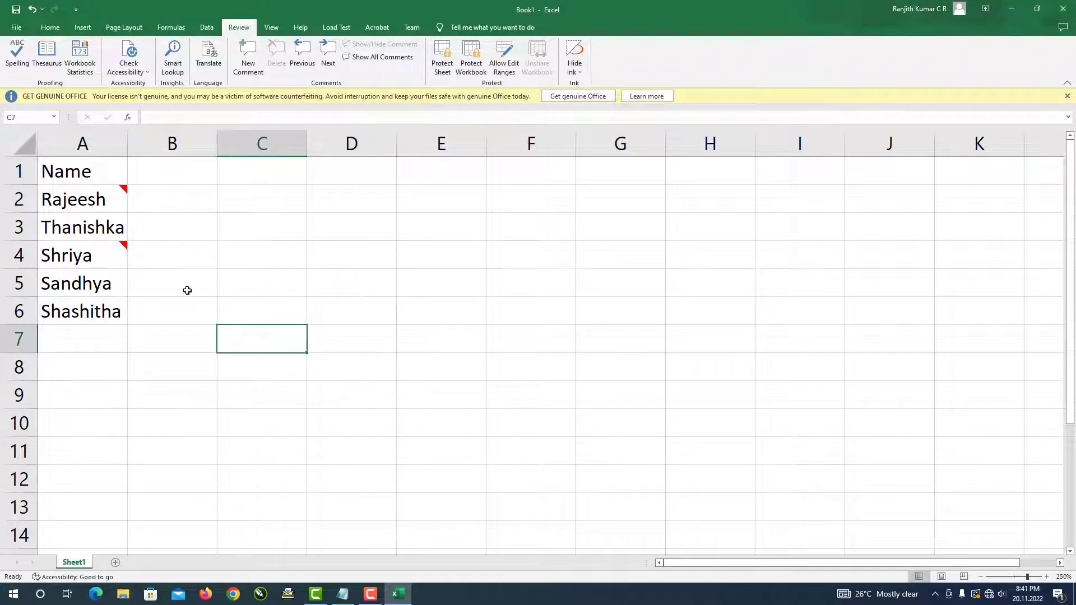
click(187, 290)
click(185, 338)
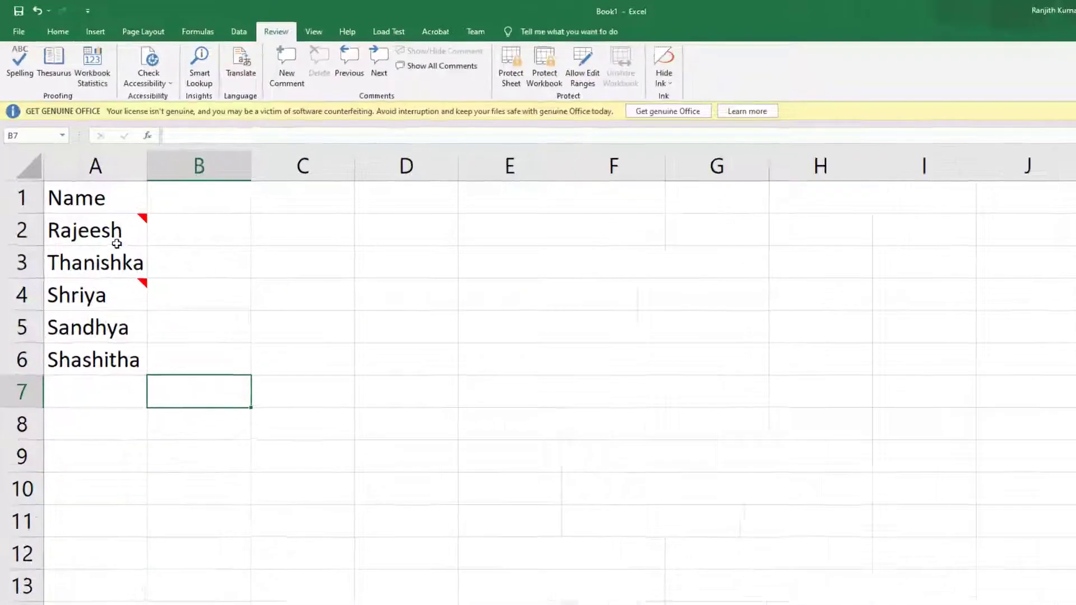
mouse_move(101, 208)
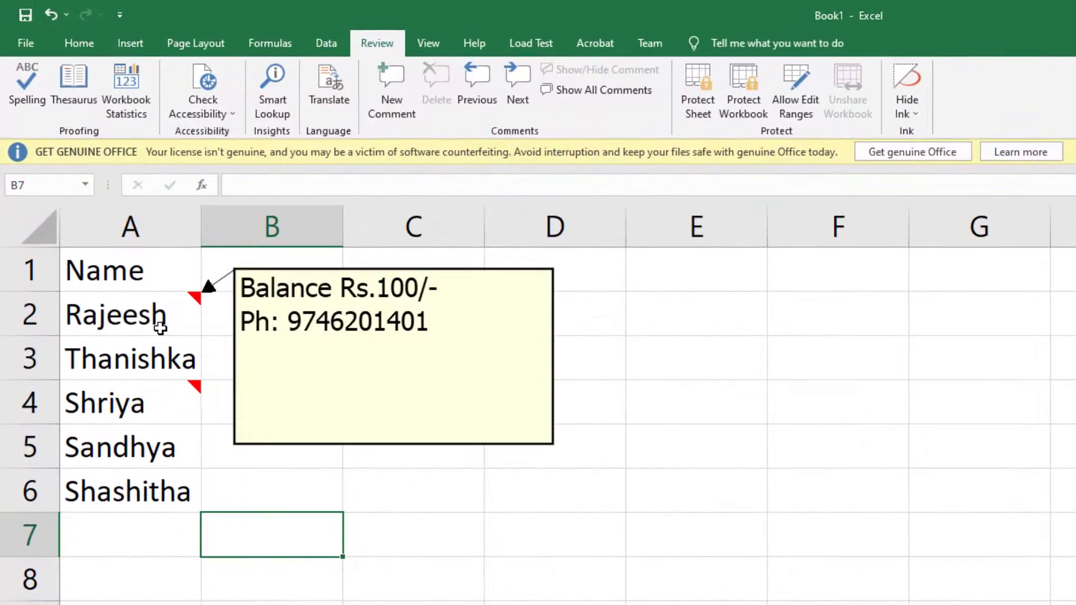
click(407, 533)
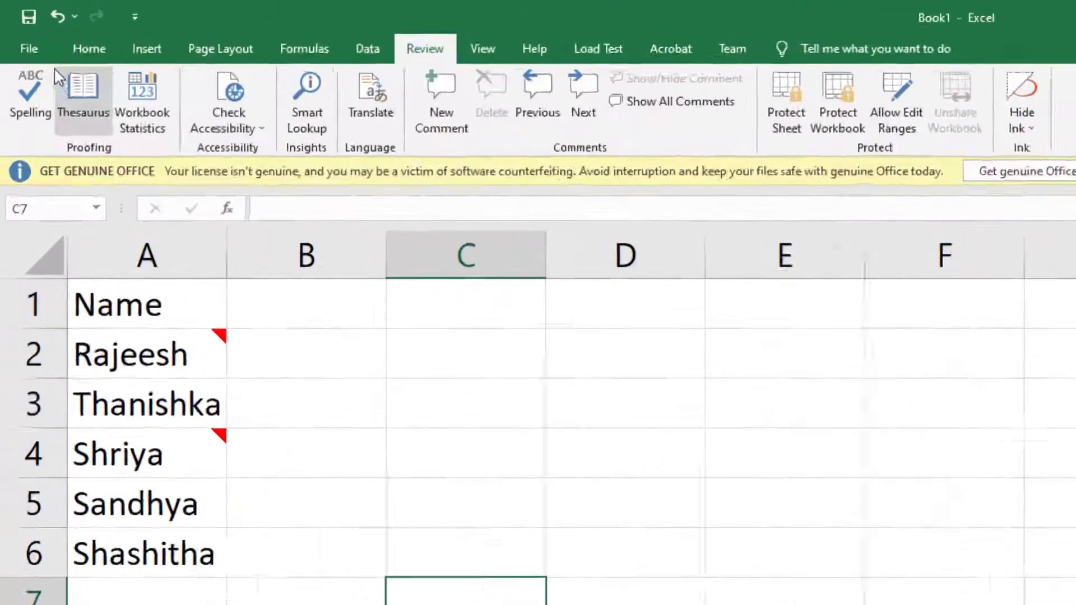
click(17, 27)
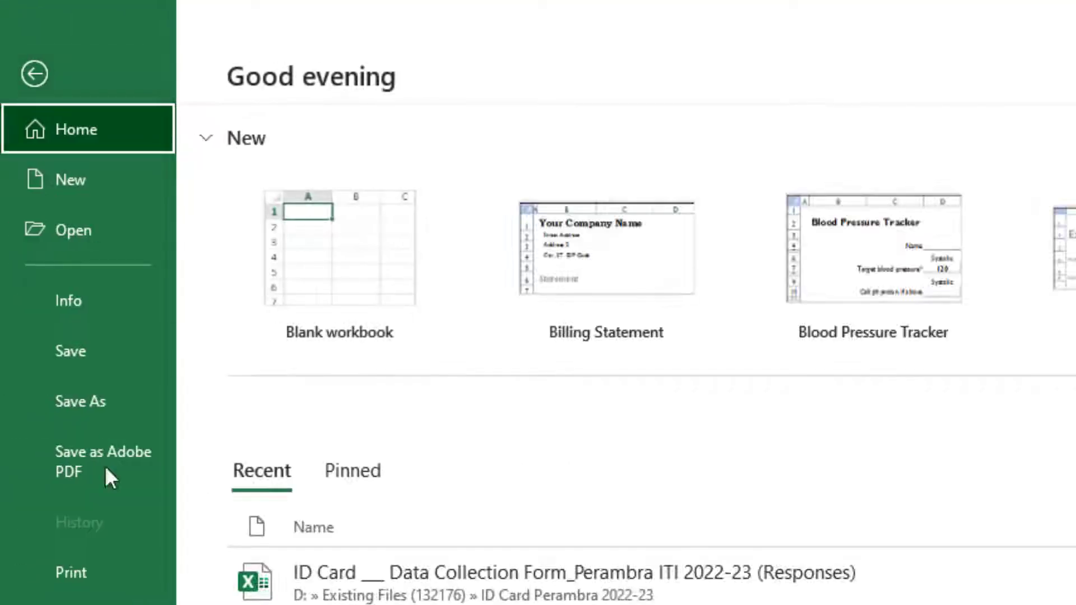
key(Escape)
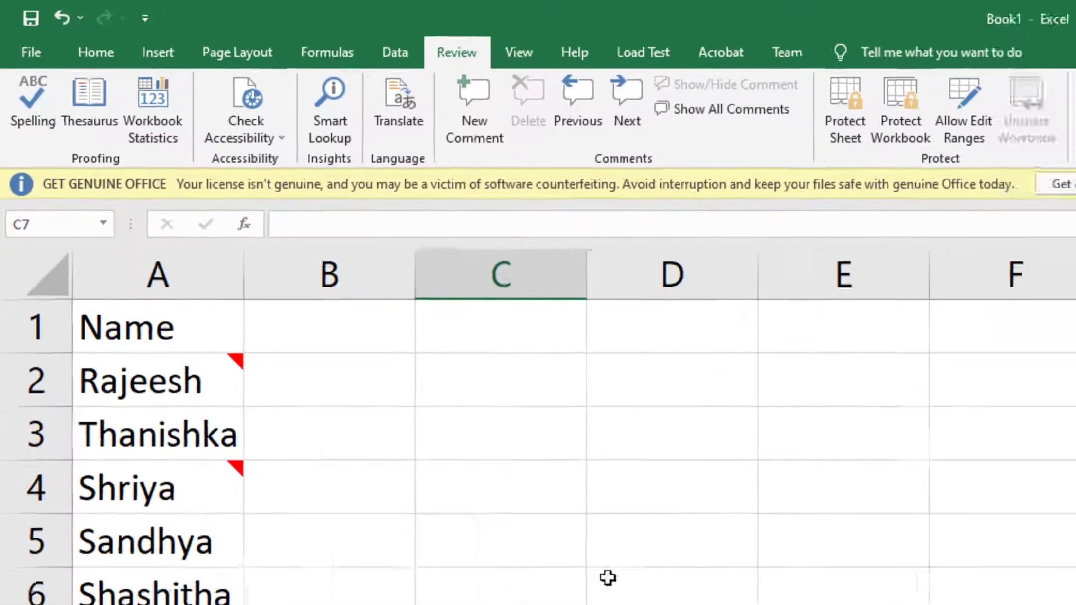
click(608, 578)
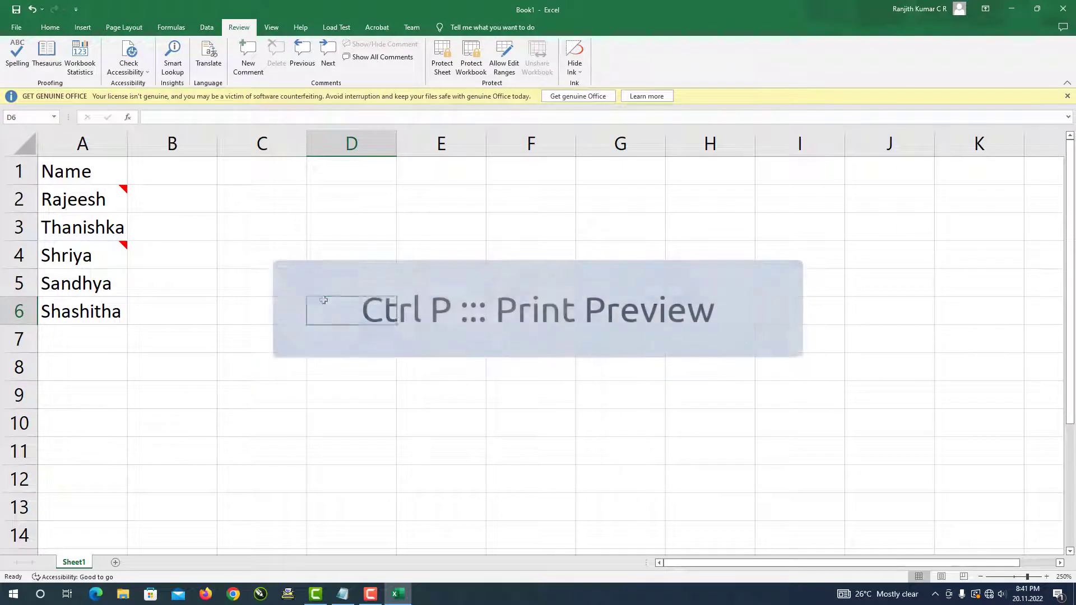
click(255, 287)
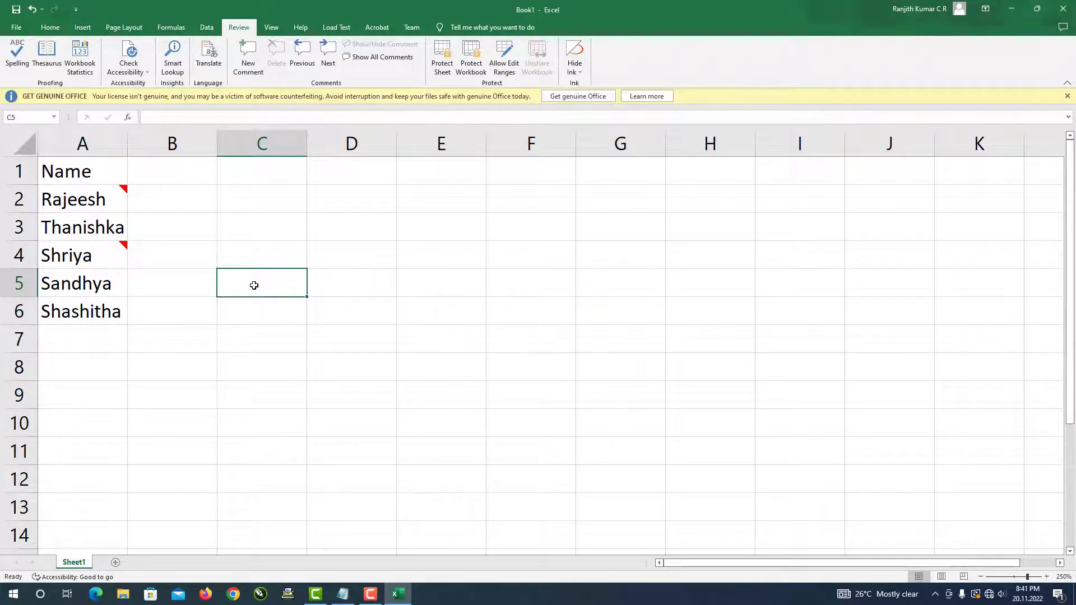
key(ctrl+p)
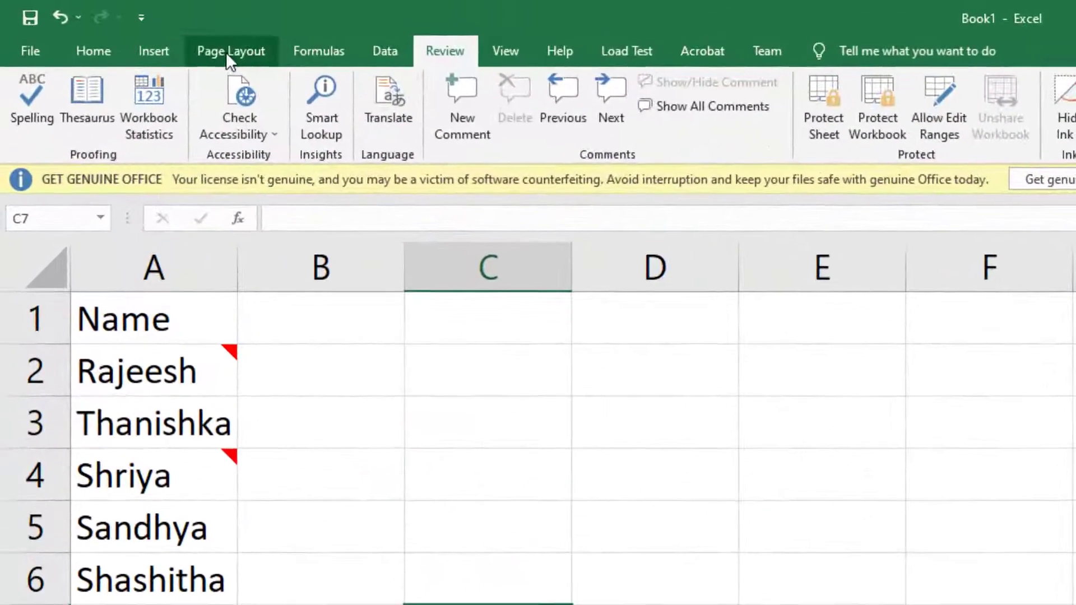
- Set Page Setup's Sheet Comments option to 'At end of sheet' and preview the printout
click(122, 28)
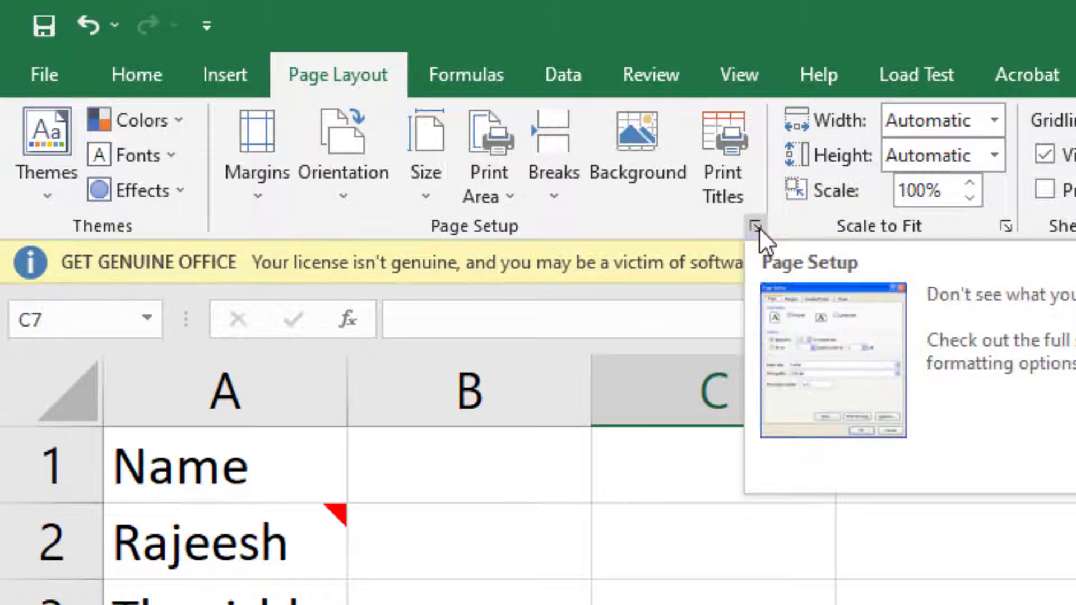
click(756, 227)
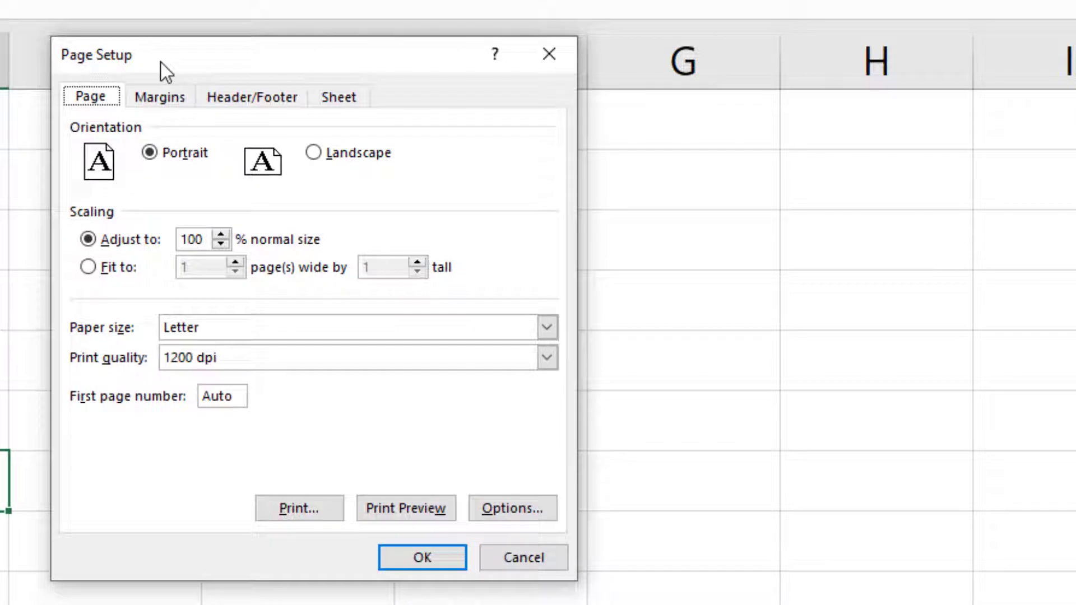
click(344, 98)
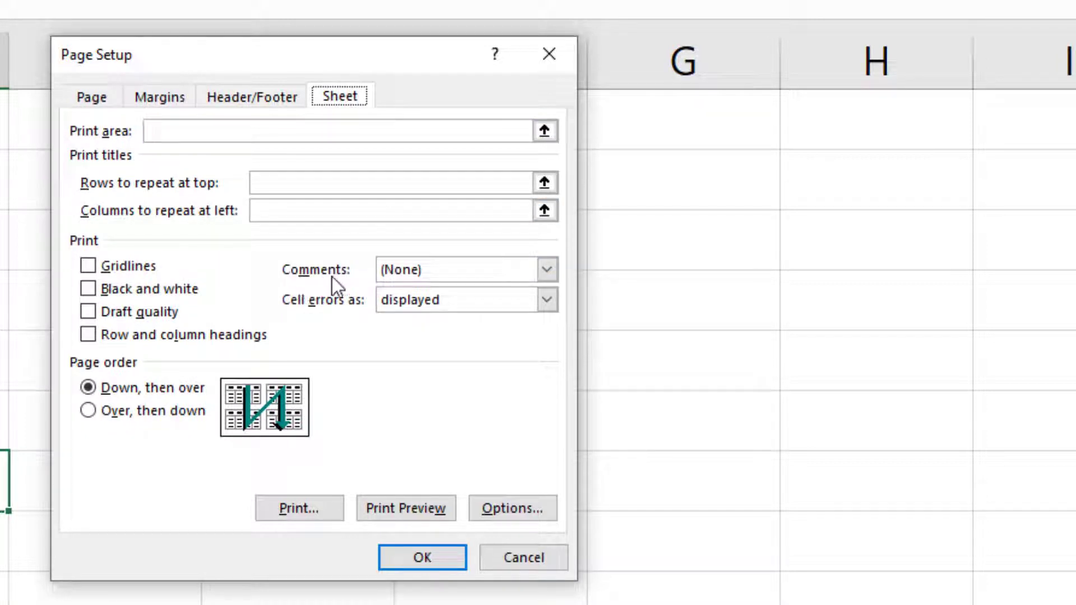
click(547, 270)
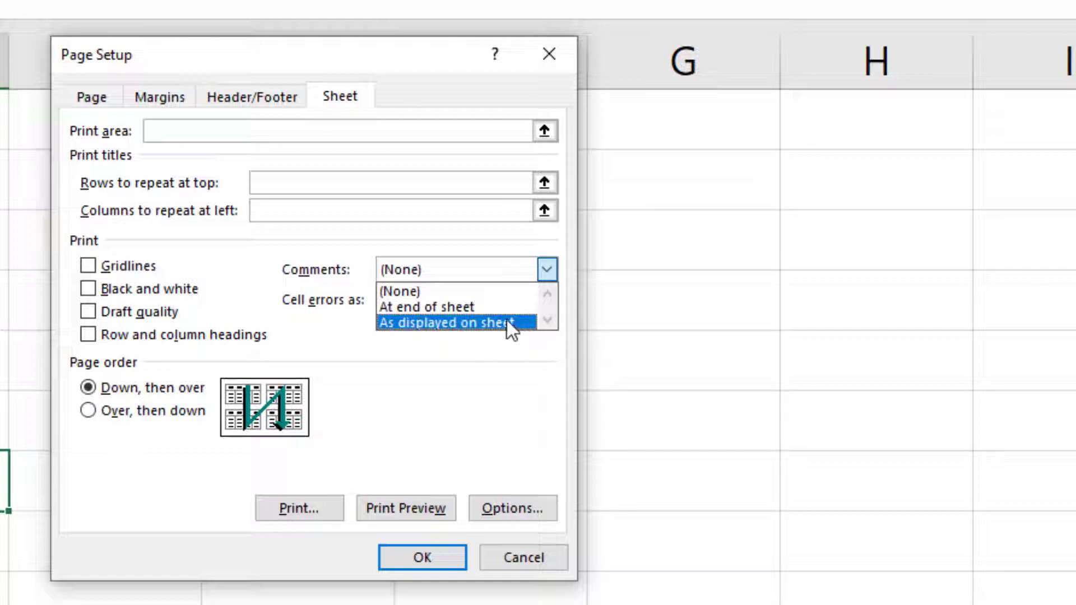
click(496, 302)
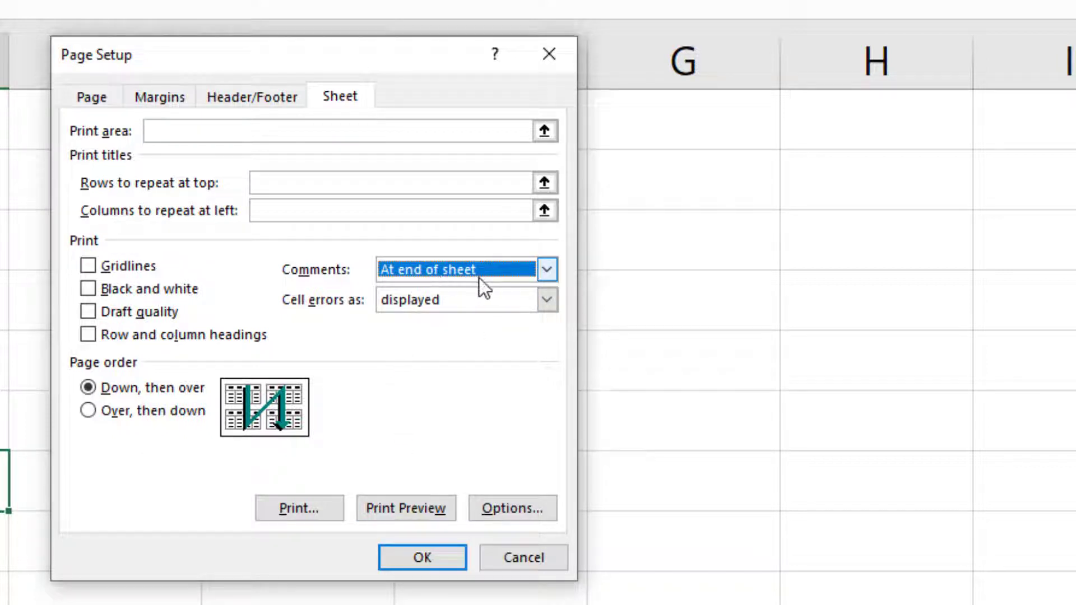
click(418, 561)
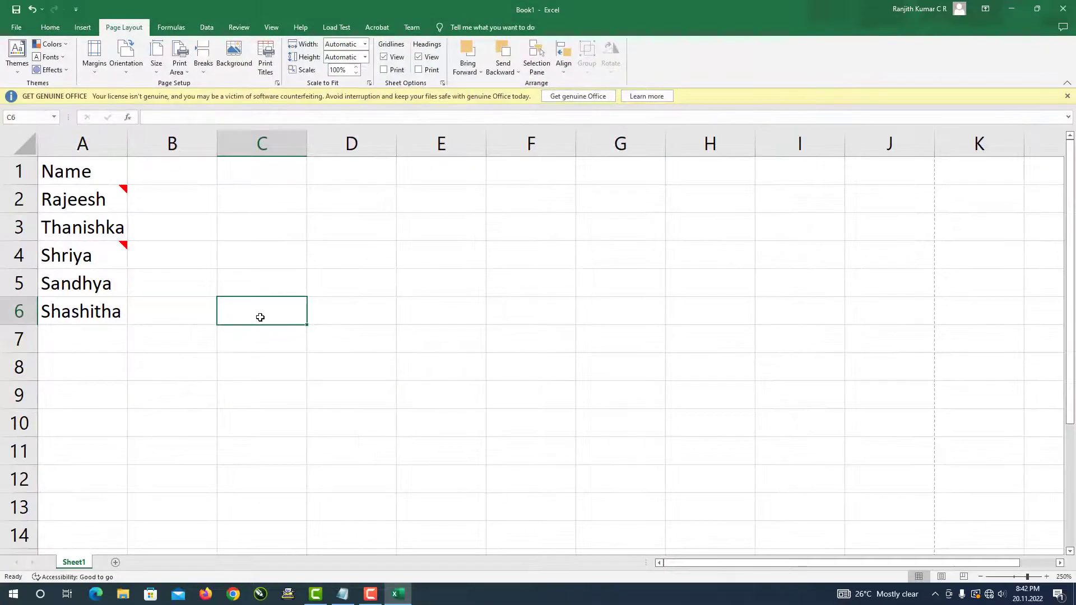
key(ctrl+p)
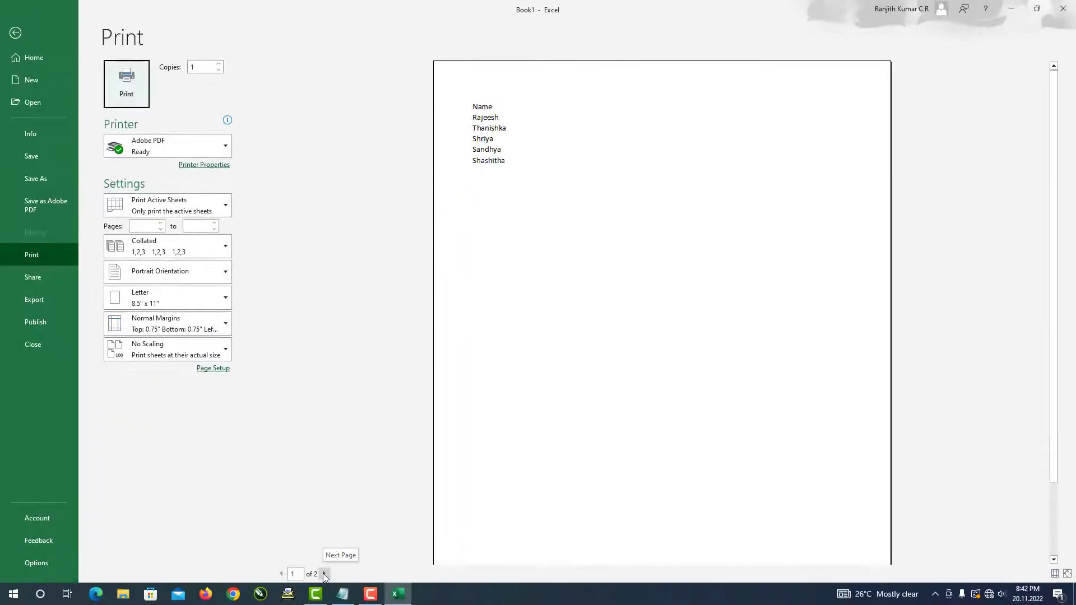
- Go to page 2 of the print preview to see the printed comments
click(312, 601)
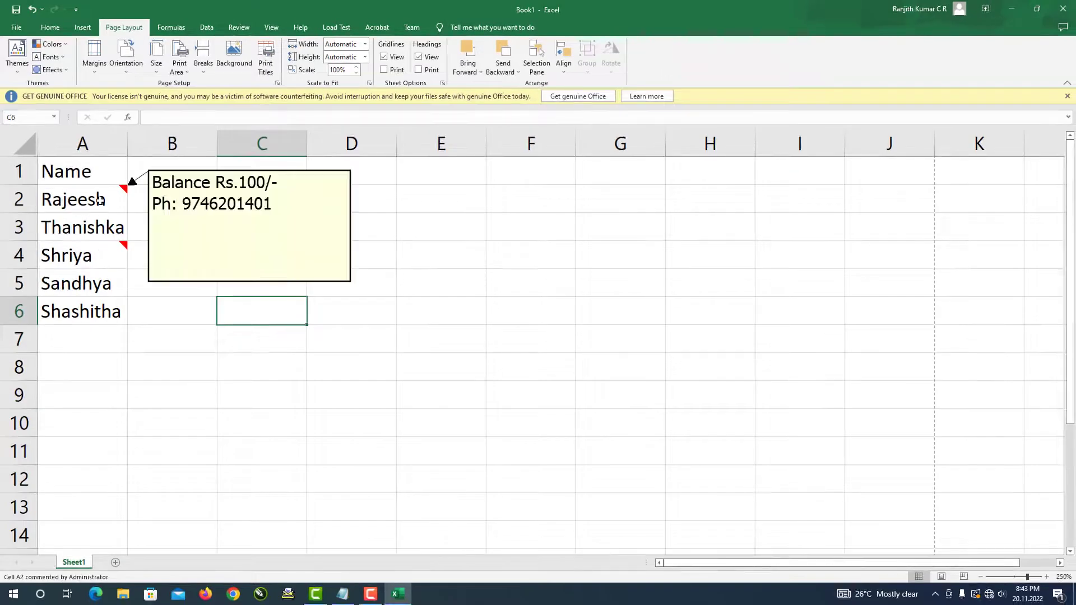
- Select cell A2 and look at Page Setup's Sheet options, closing without changes
click(100, 200)
click(218, 327)
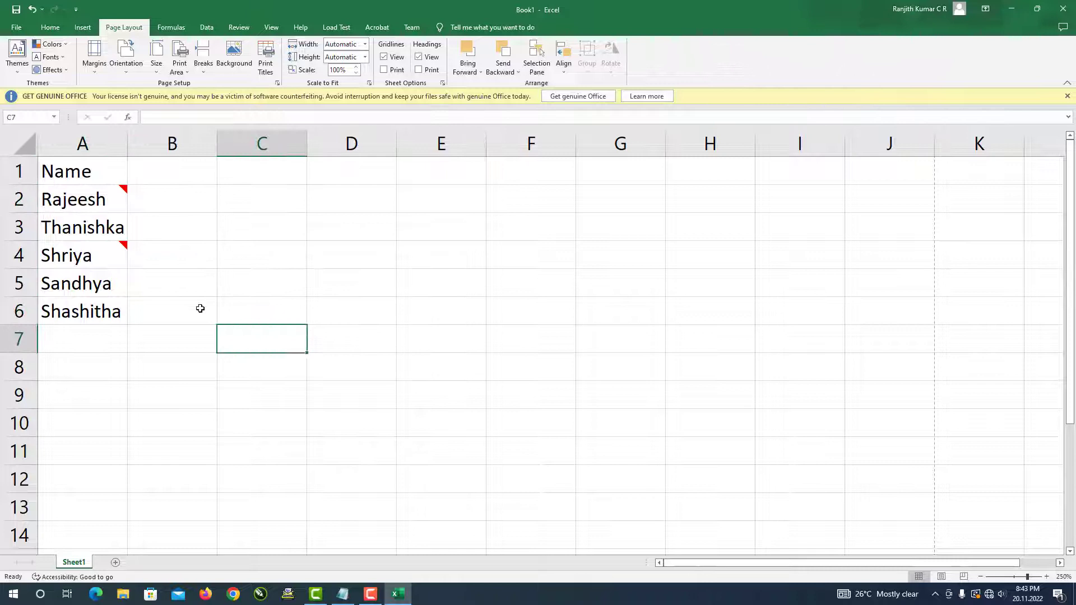
click(100, 200)
click(271, 312)
click(123, 206)
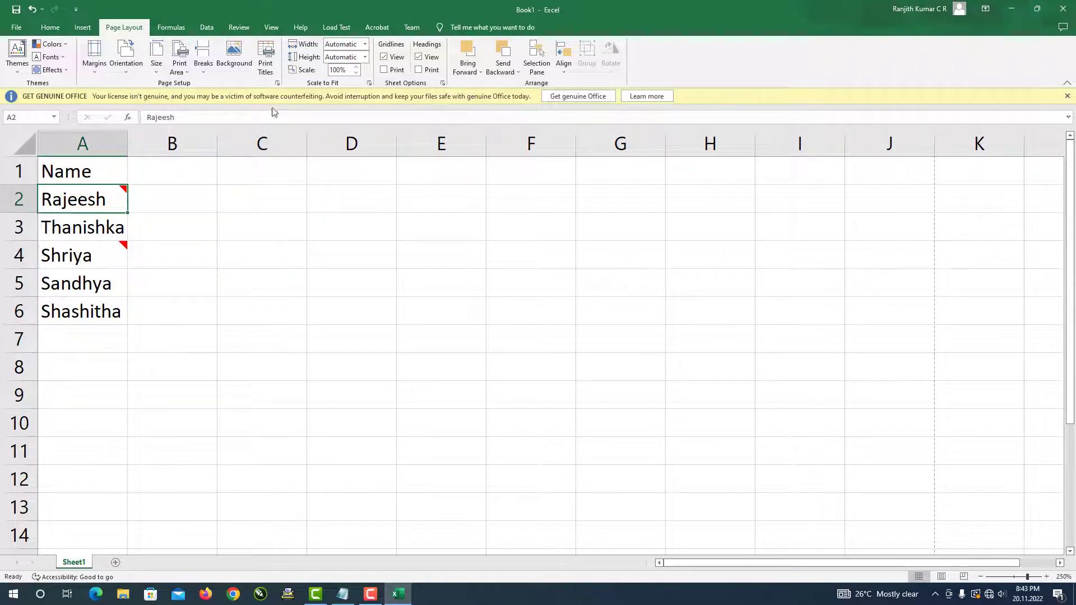
click(277, 83)
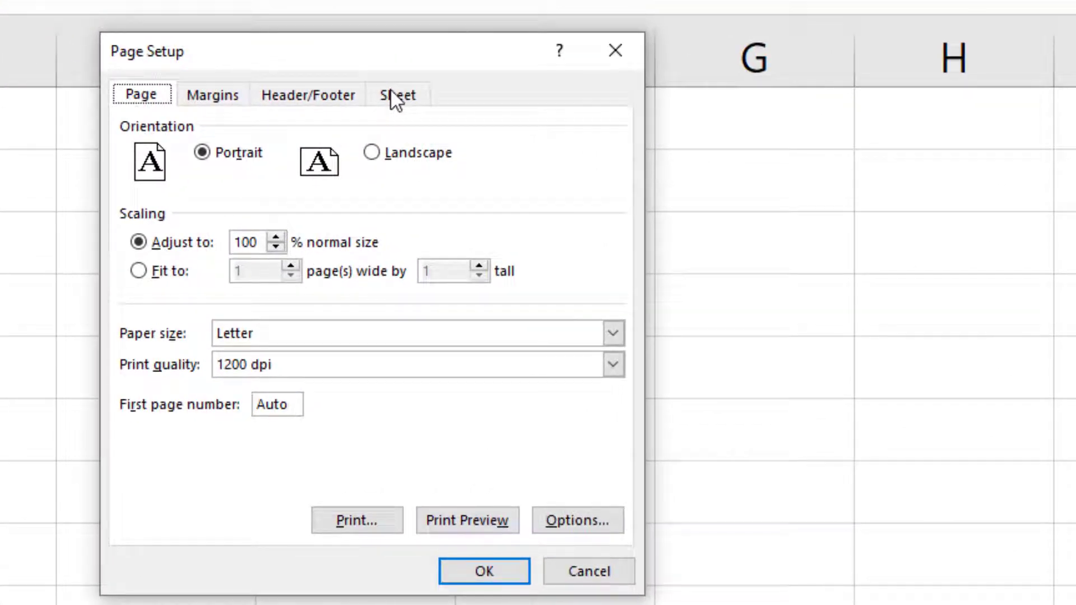
click(397, 97)
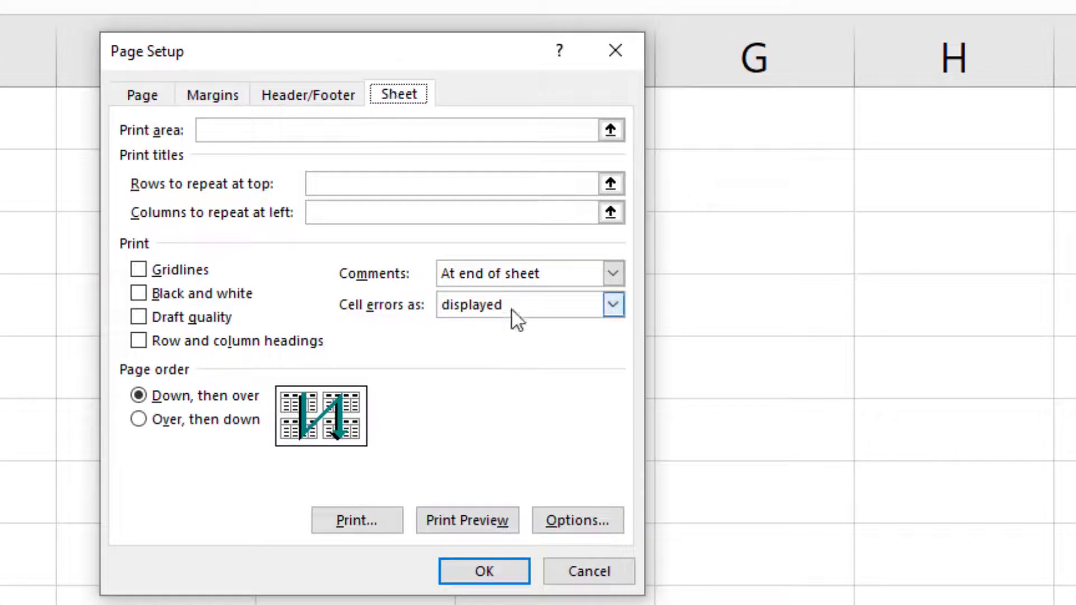
click(616, 52)
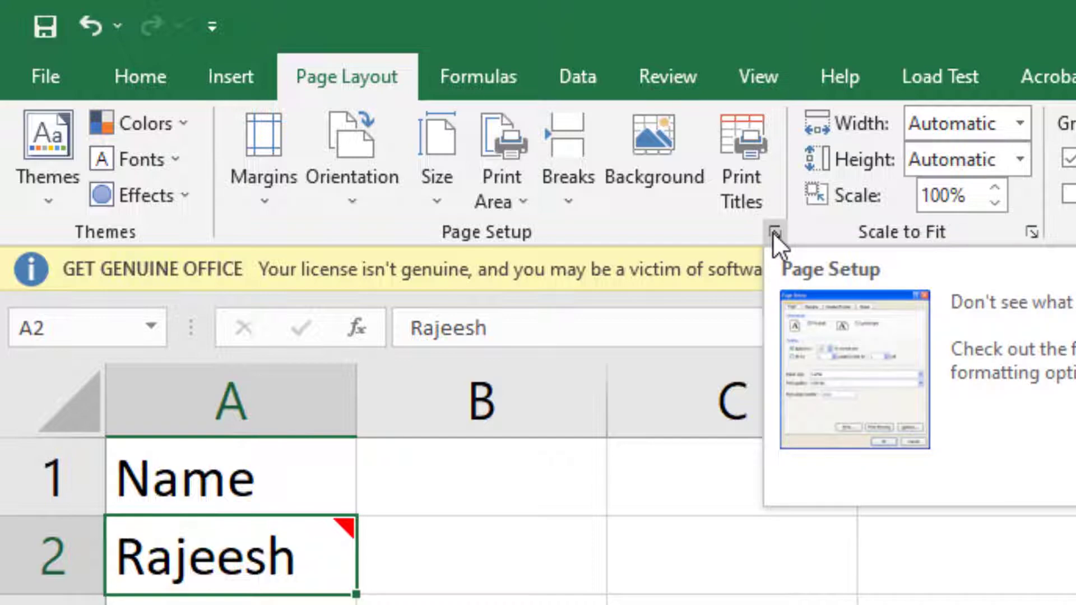
- Set Page Setup's Comments printing option to 'As displayed on sheet'
click(774, 232)
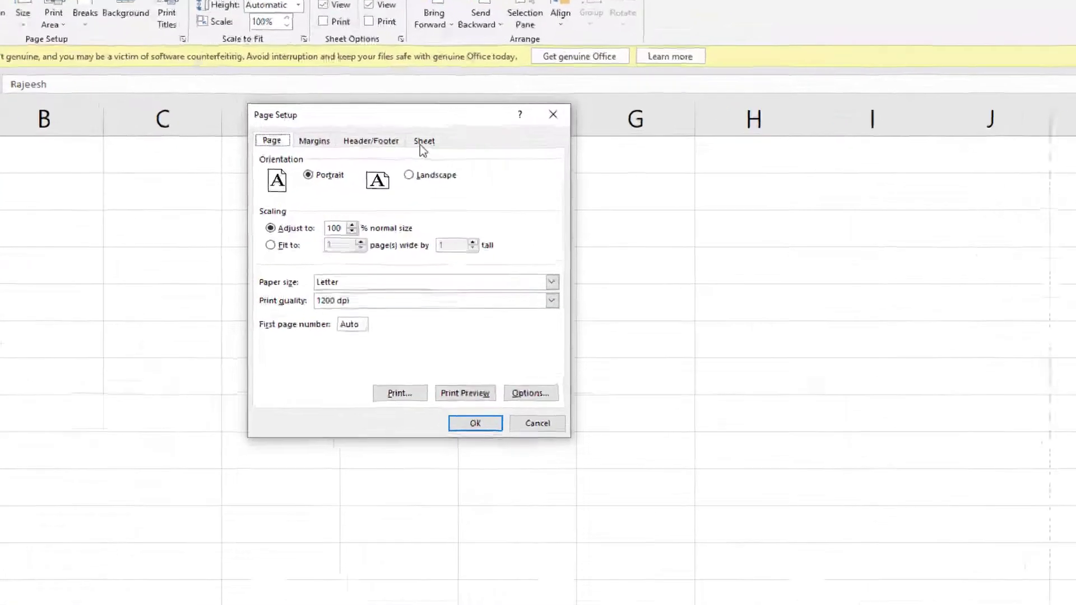
click(460, 160)
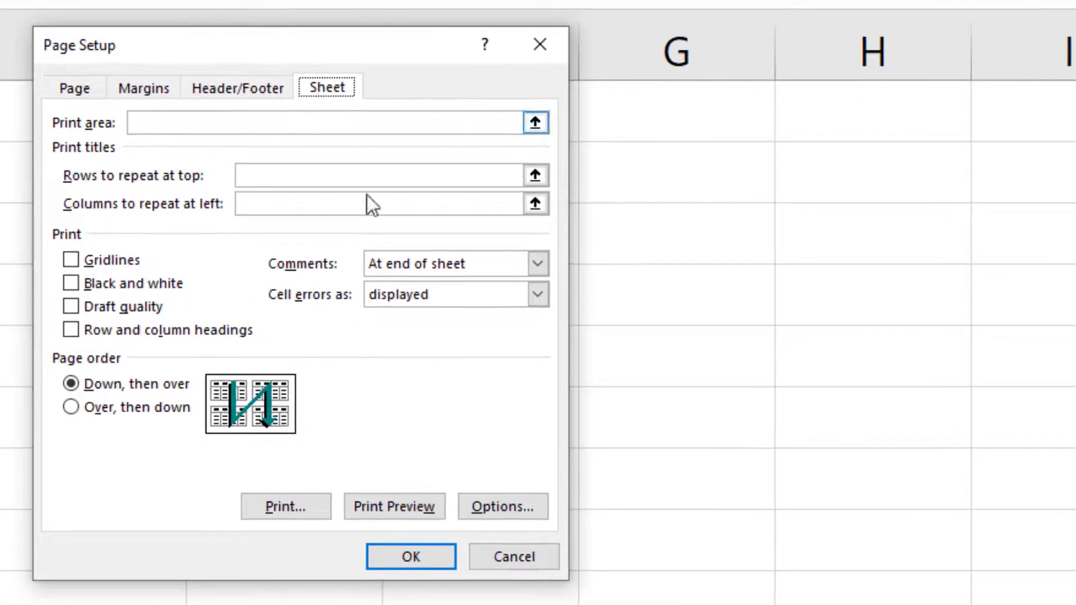
click(541, 266)
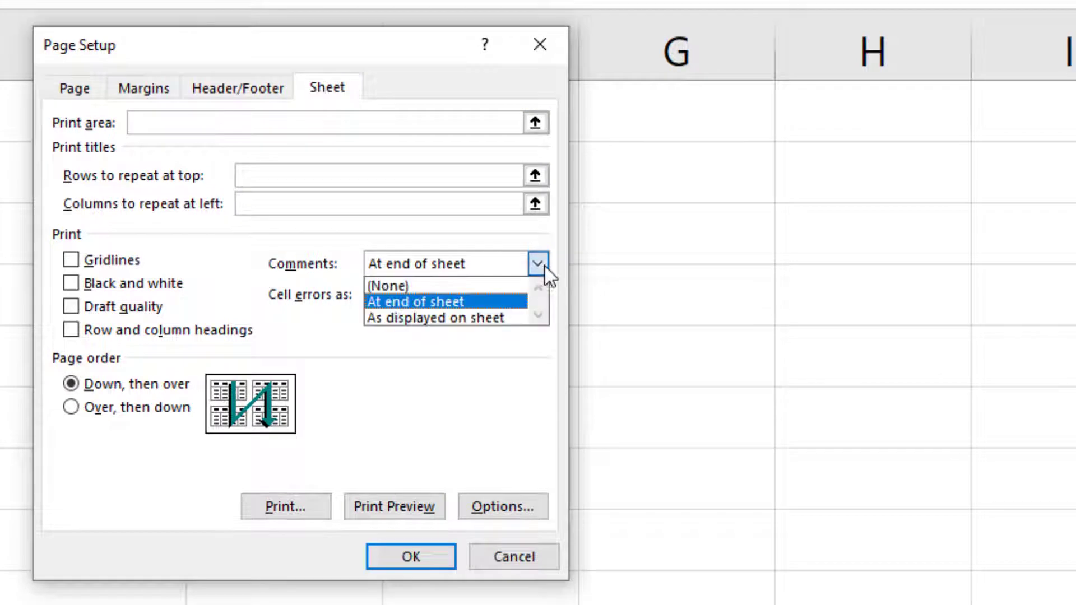
click(496, 318)
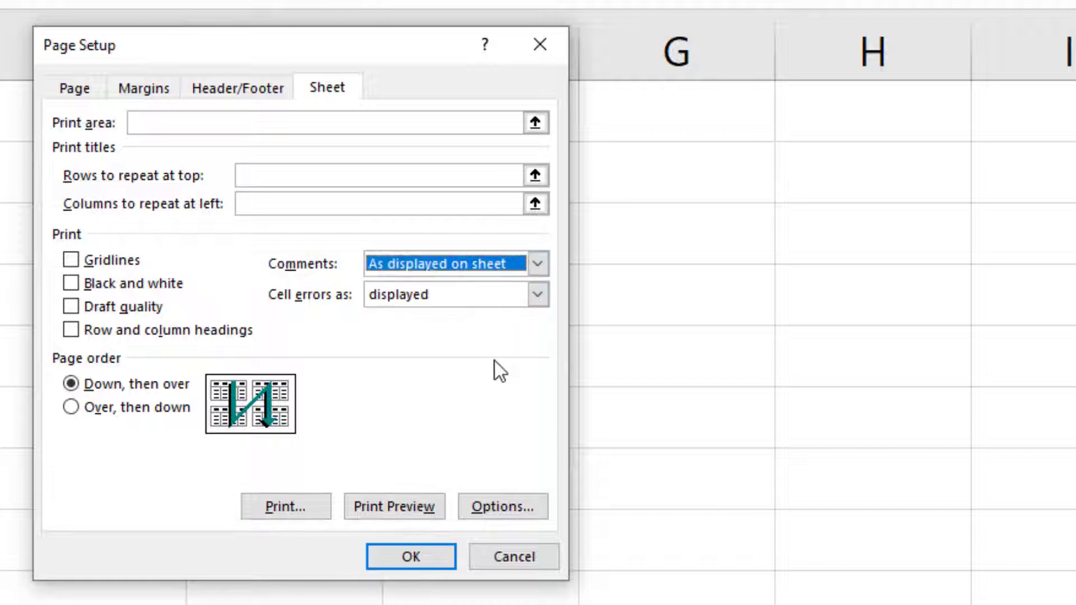
click(435, 559)
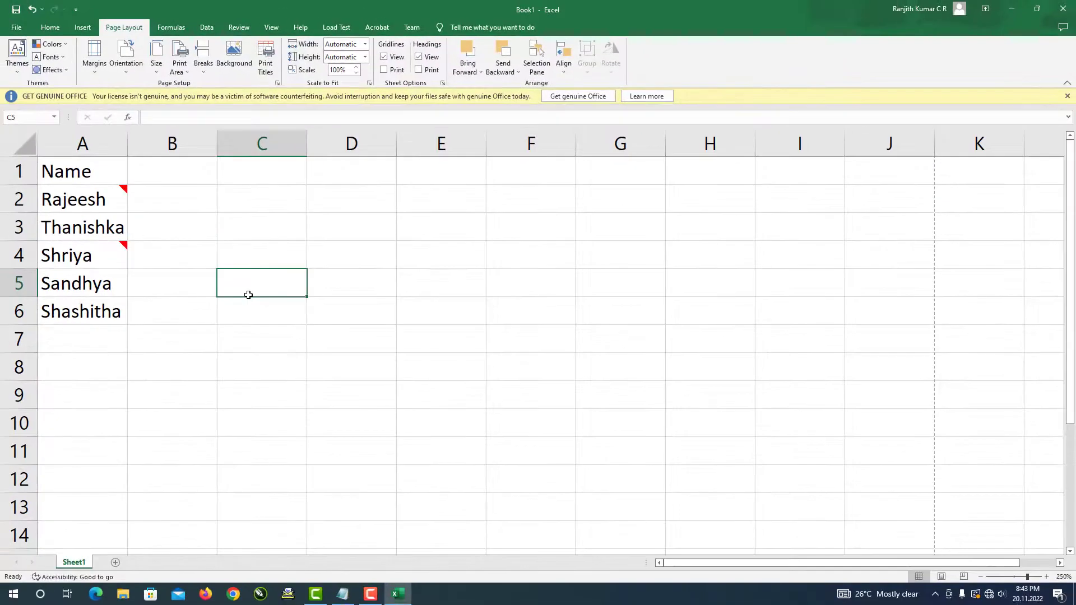
key(ctrl+p)
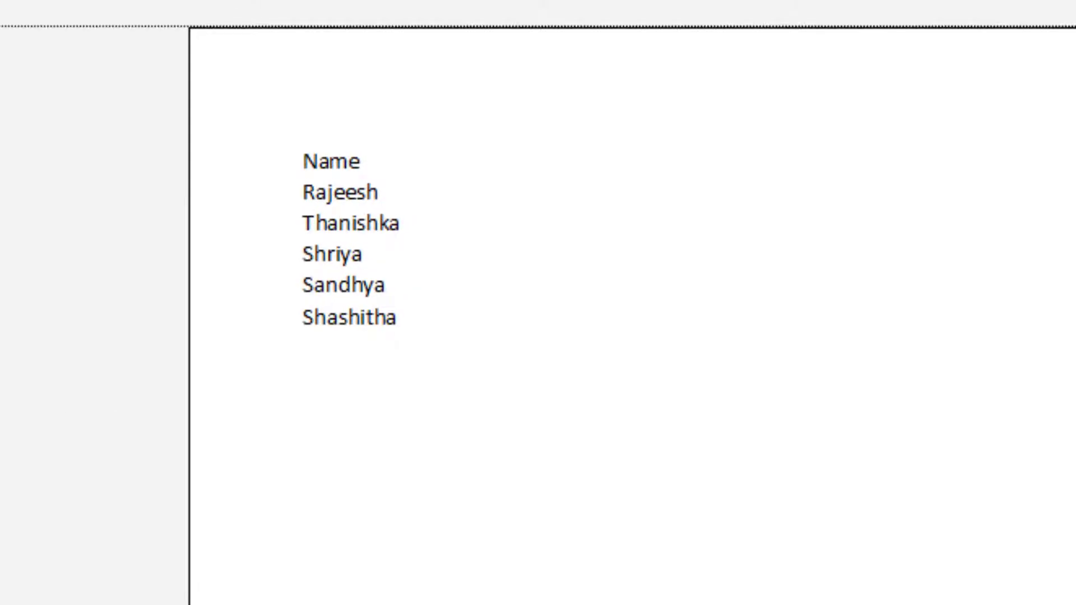
key(Escape)
click(255, 292)
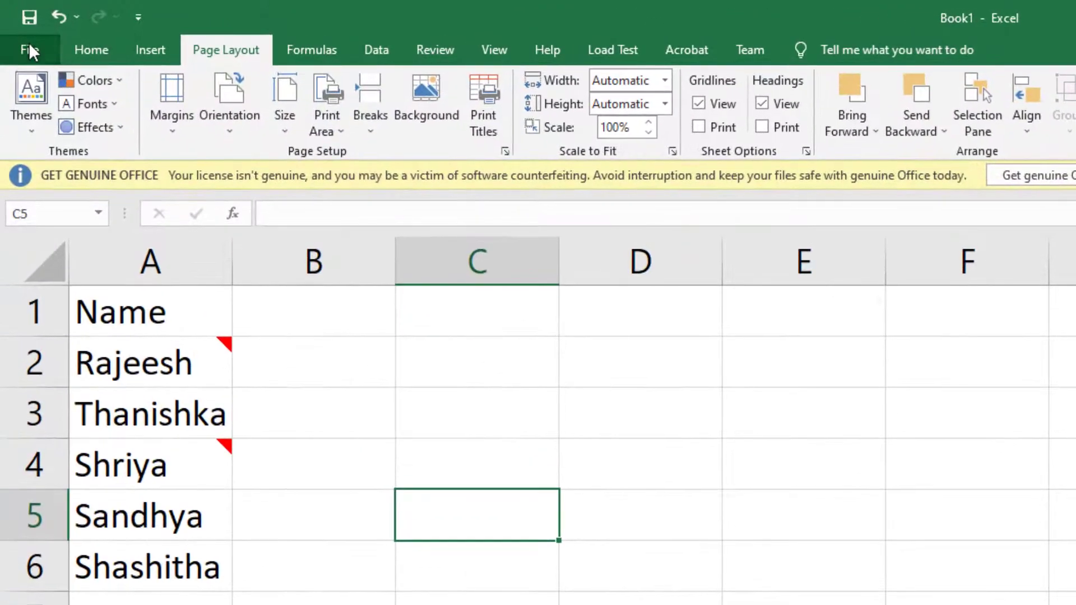
- Choose 'Comments and indicators' under Display in Excel Options' Advanced settings
click(16, 25)
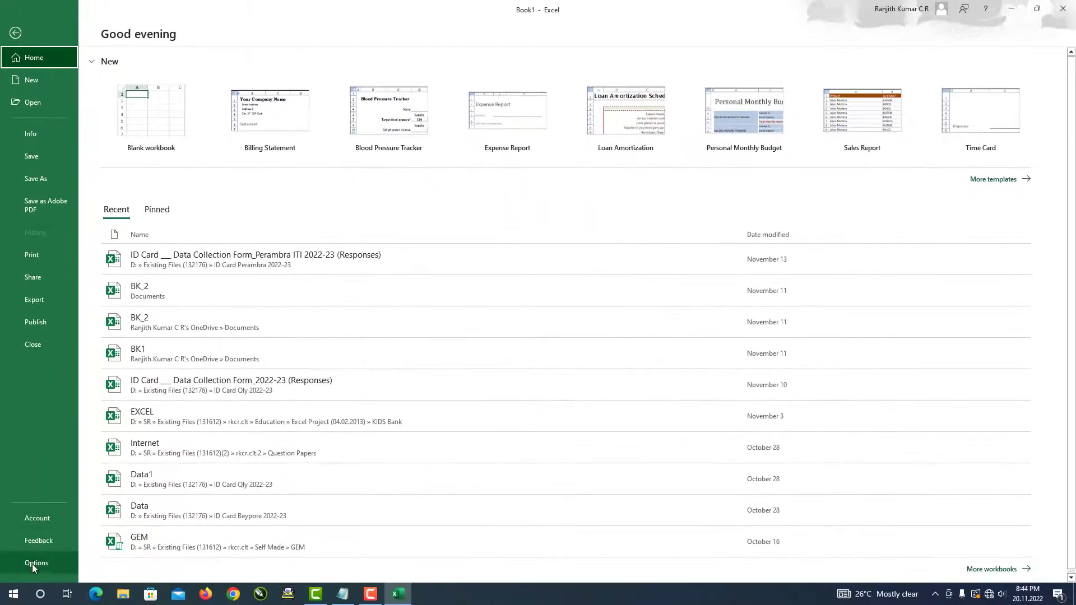
click(32, 564)
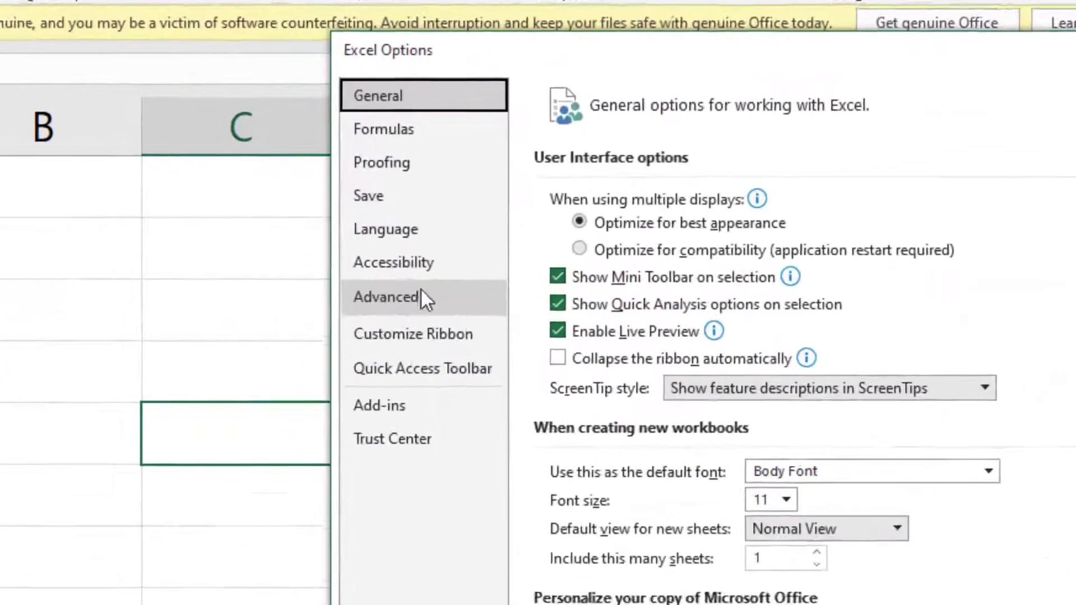
click(329, 222)
scroll(680, 290, down, 10)
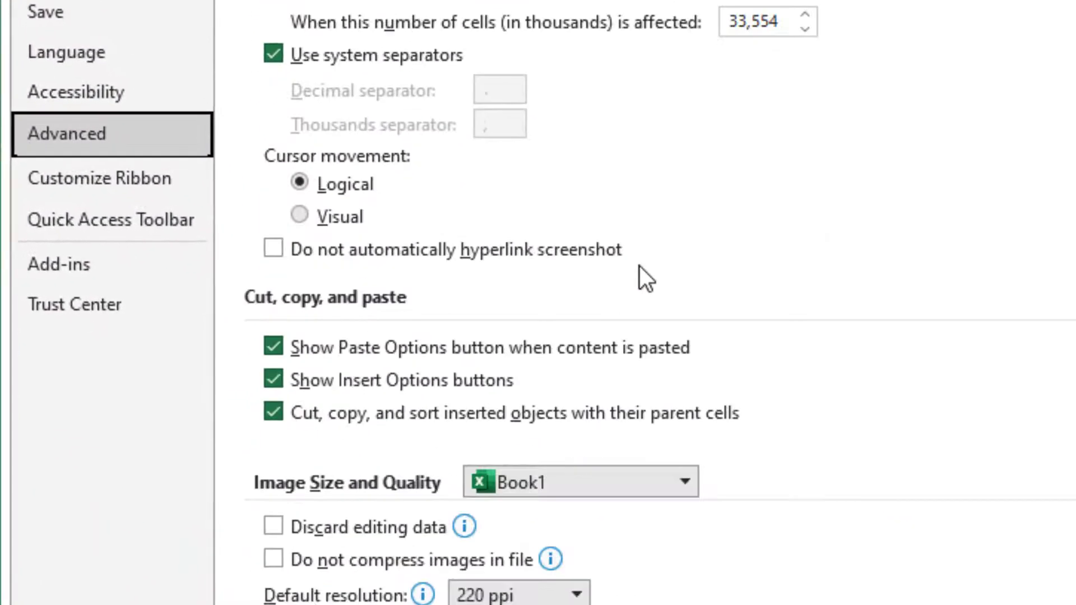
scroll(640, 267, down, 6)
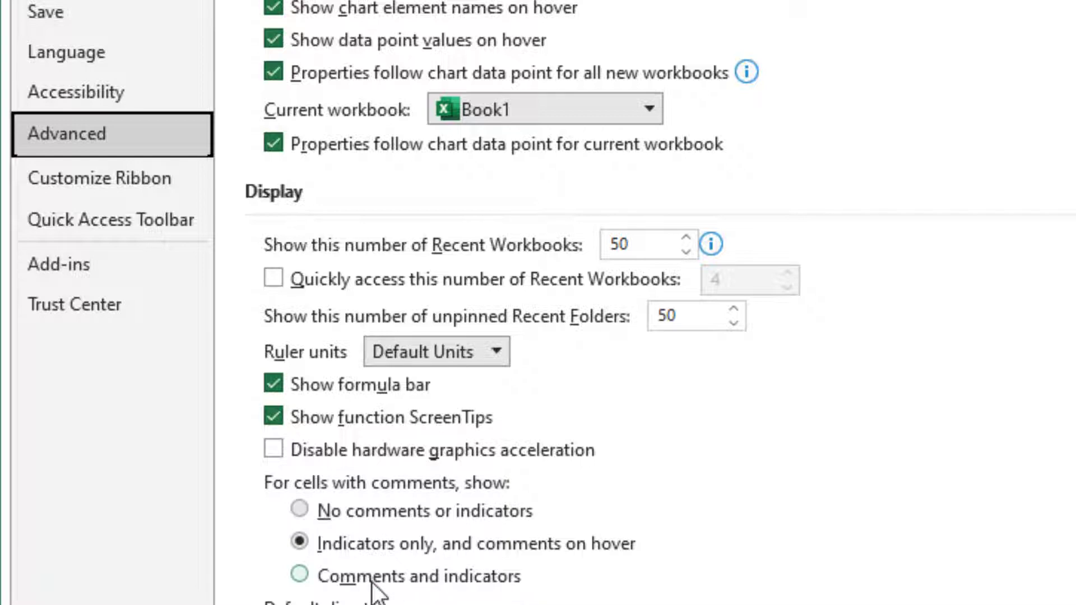
click(300, 577)
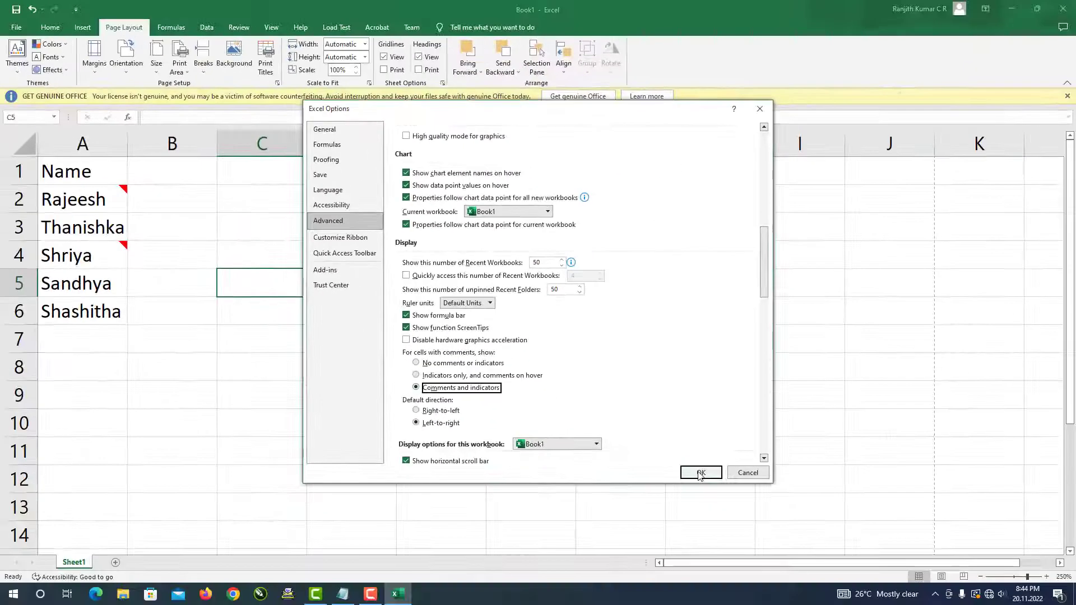
click(701, 473)
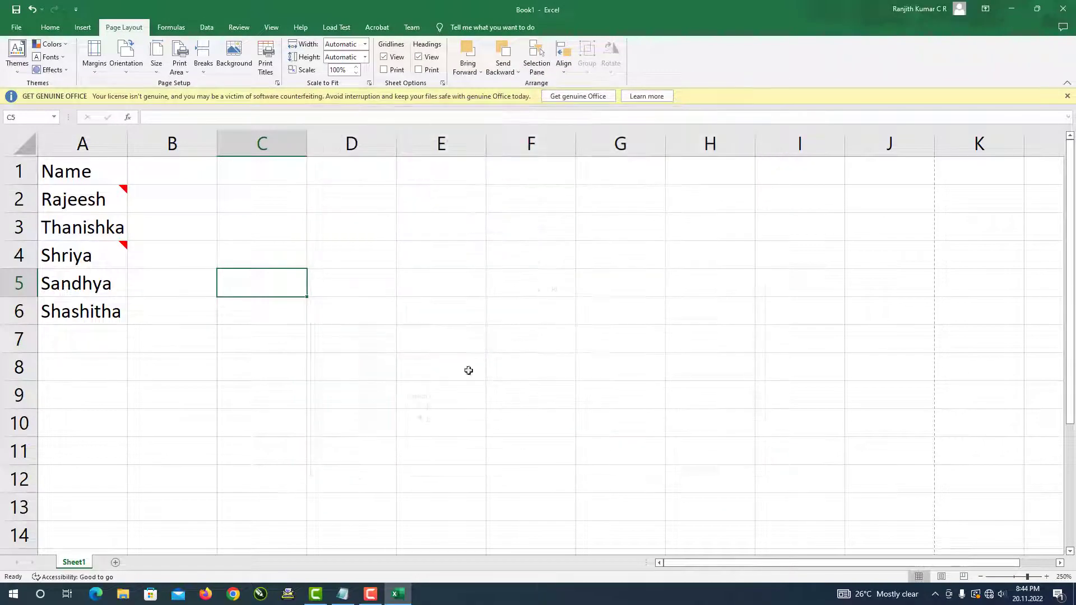
- In Page Setup's Sheet options, keep cell errors and comments printing 'As displayed on sheet'
click(277, 83)
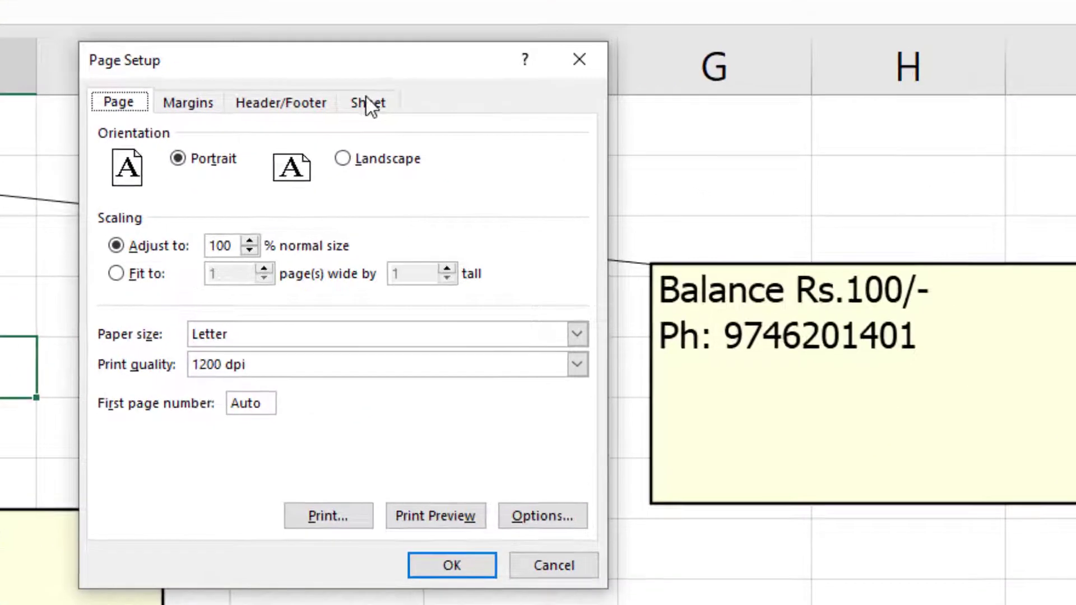
click(457, 161)
click(492, 315)
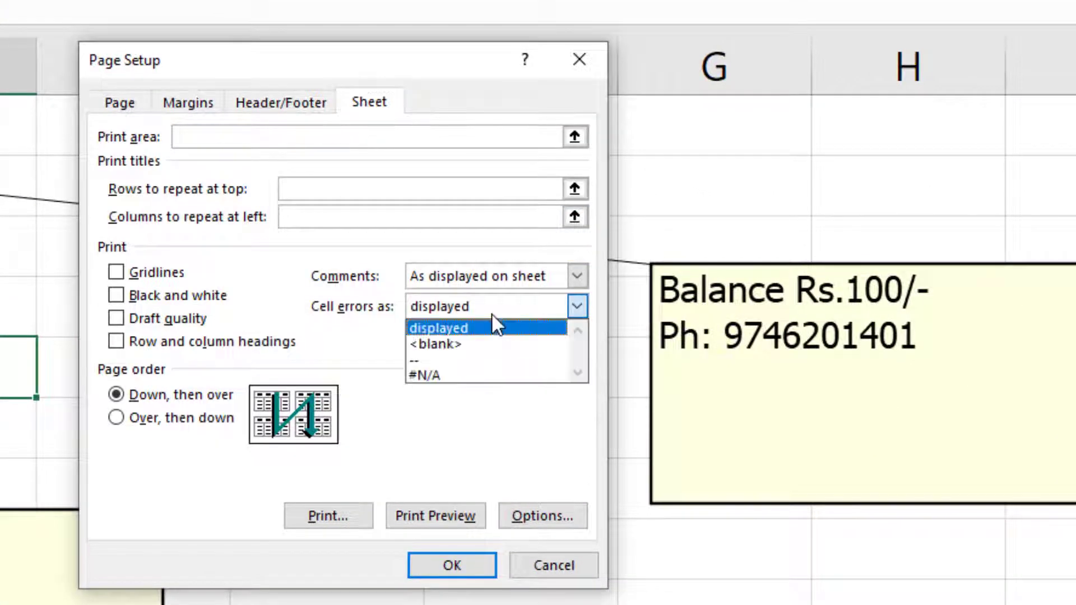
click(494, 324)
click(510, 267)
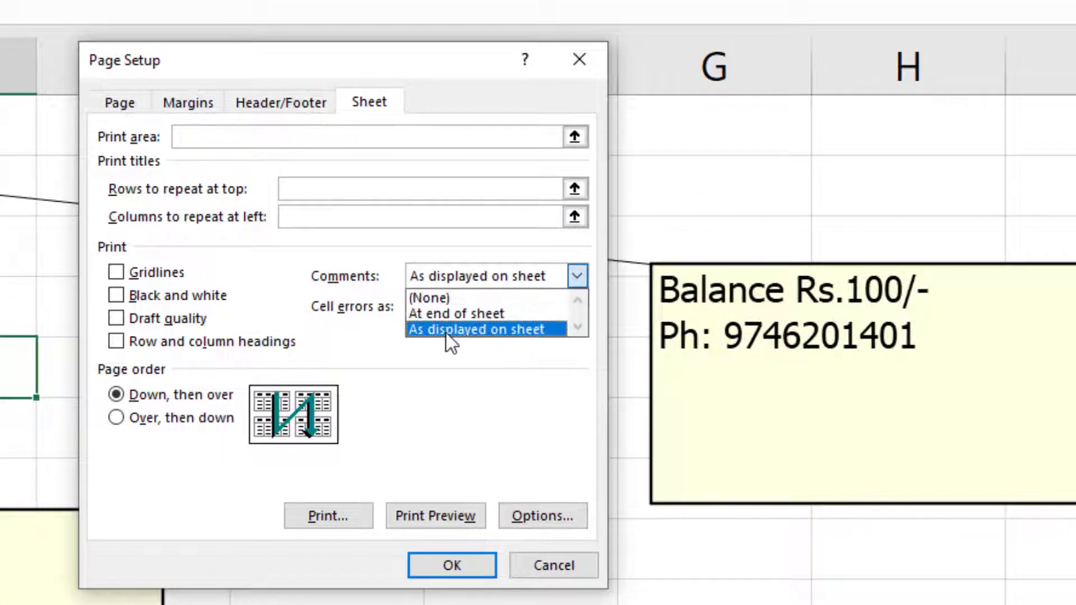
click(513, 330)
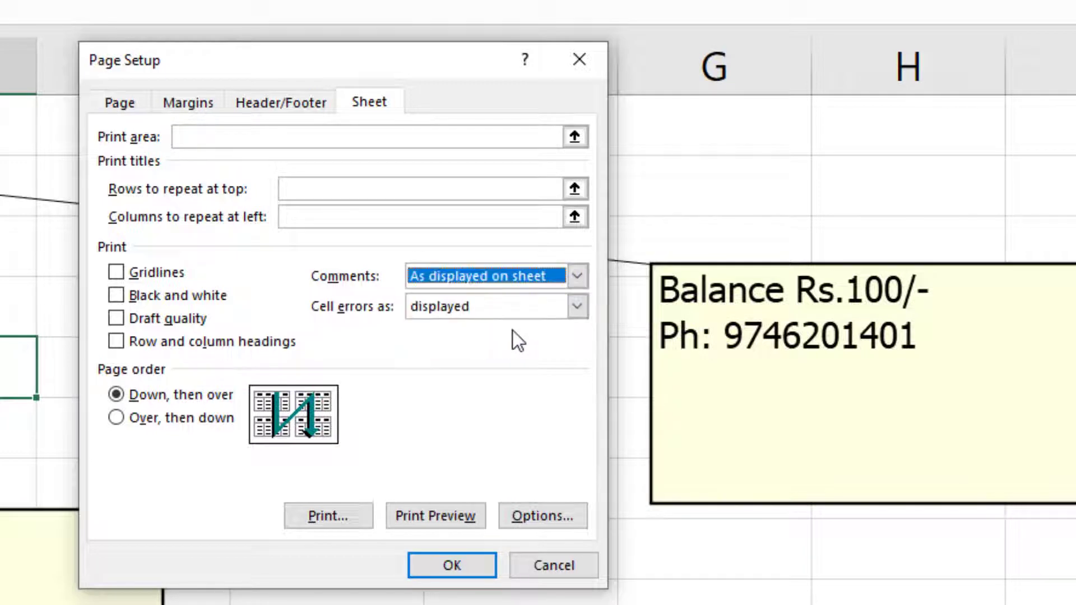
click(447, 567)
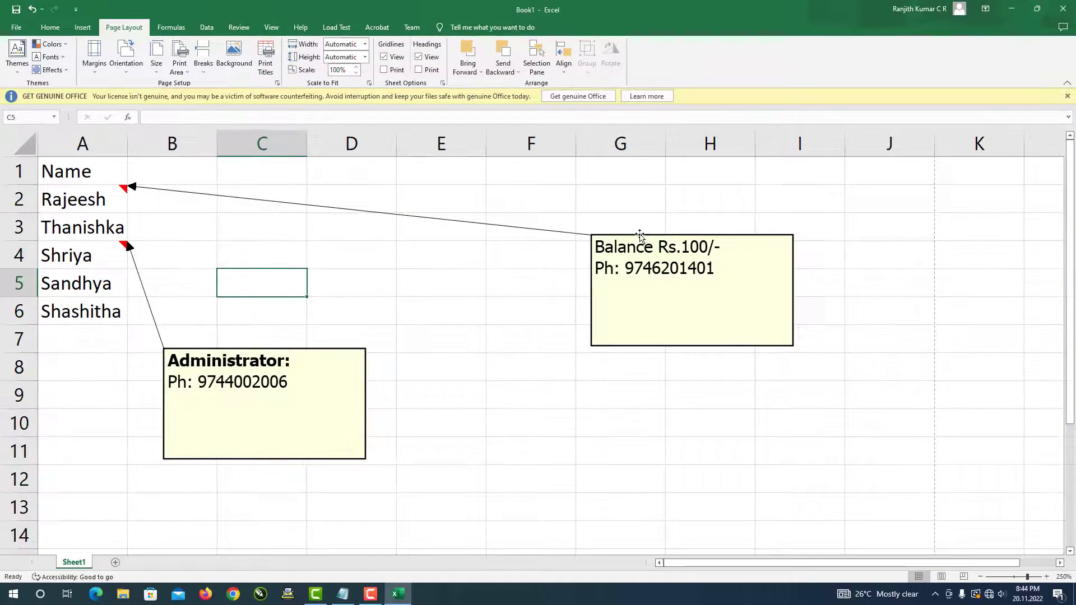
- Drag the Balance Rs.100/- note over columns D–E and check it in print preview
drag(735, 263, 555, 262)
drag(367, 205, 363, 205)
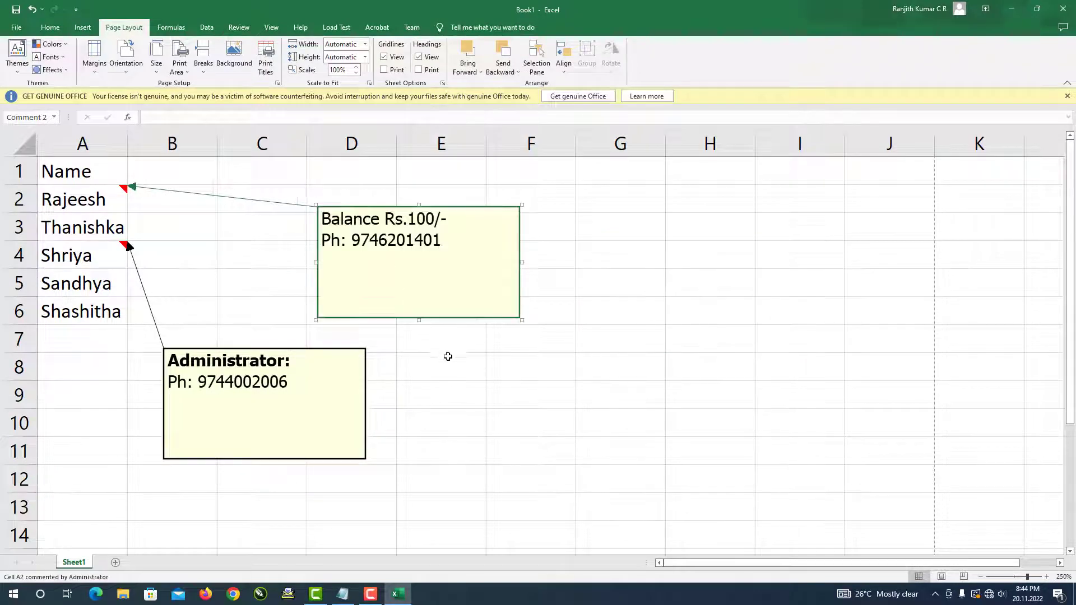
click(453, 360)
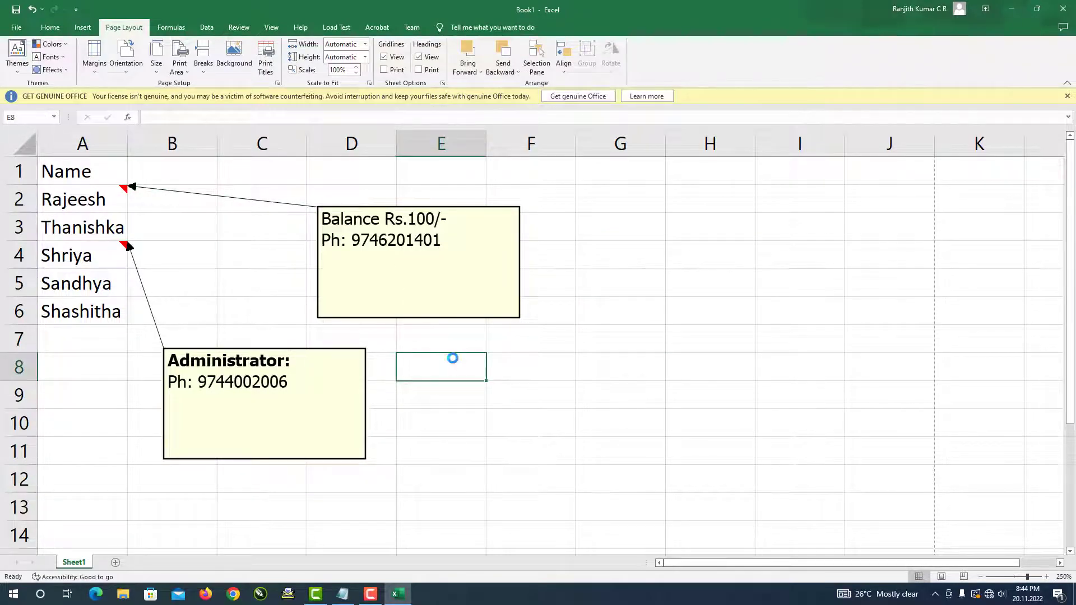
key(ctrl+p)
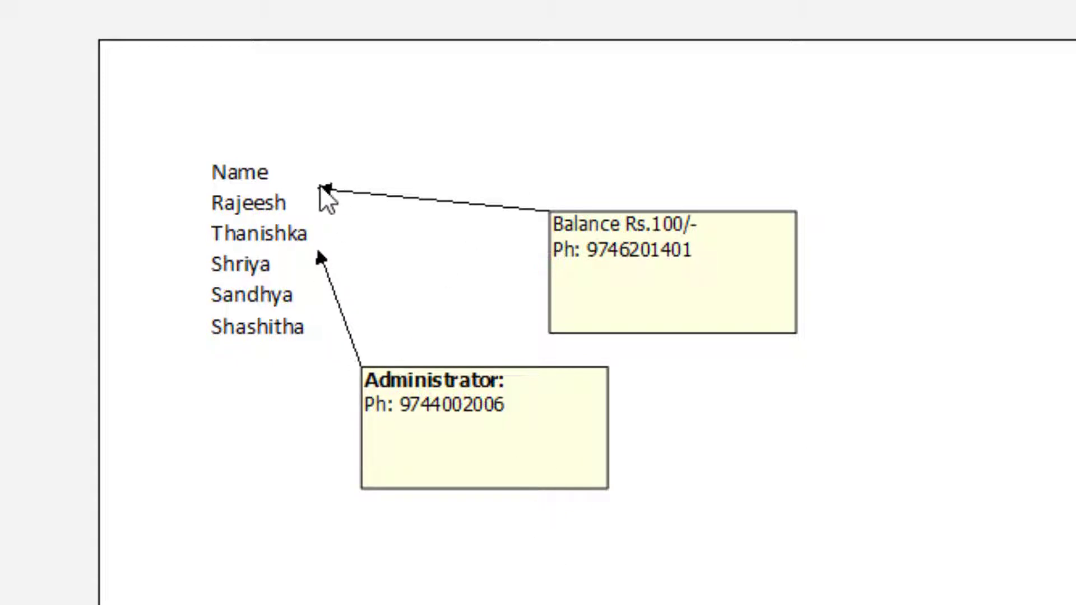
key(Escape)
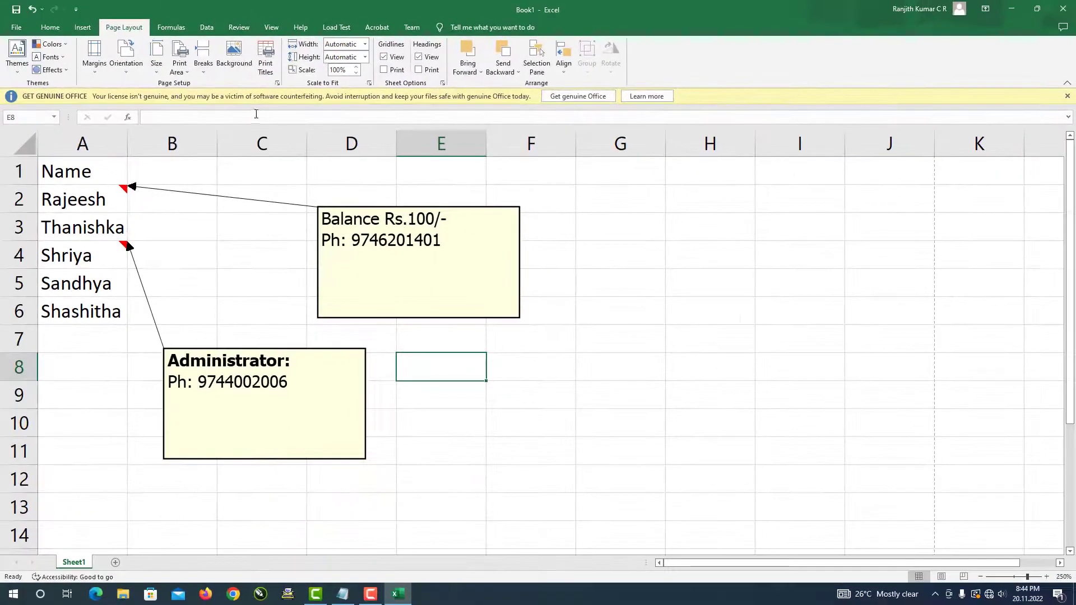
click(277, 87)
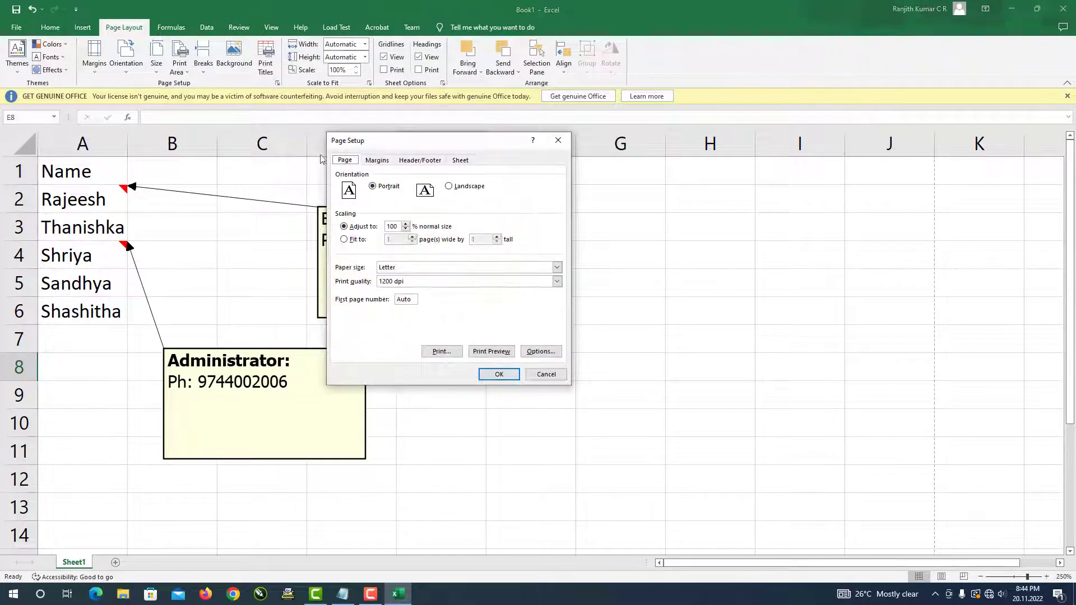
click(461, 161)
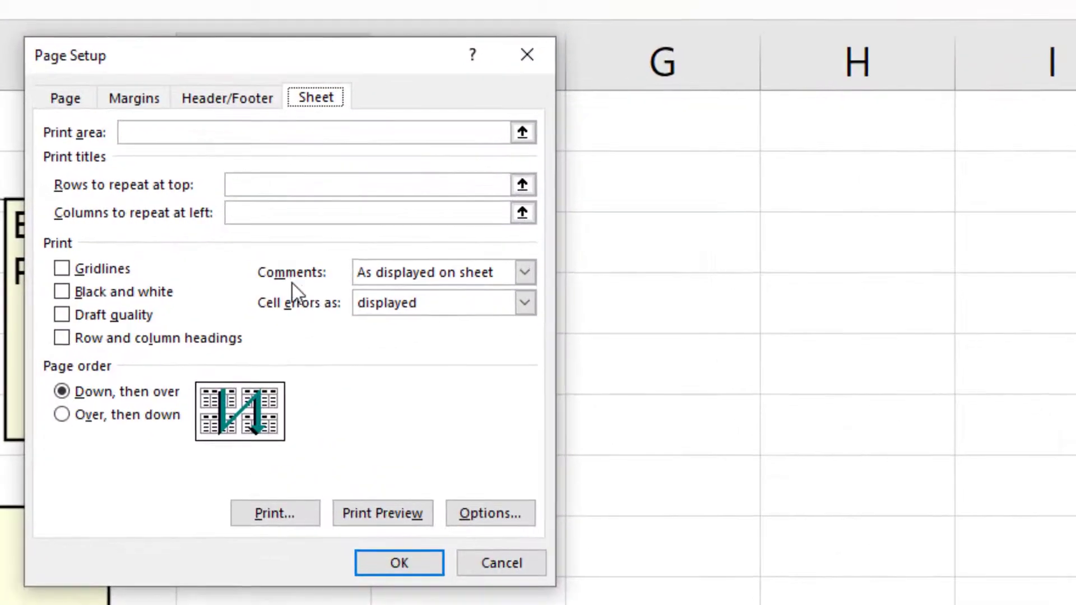
click(488, 254)
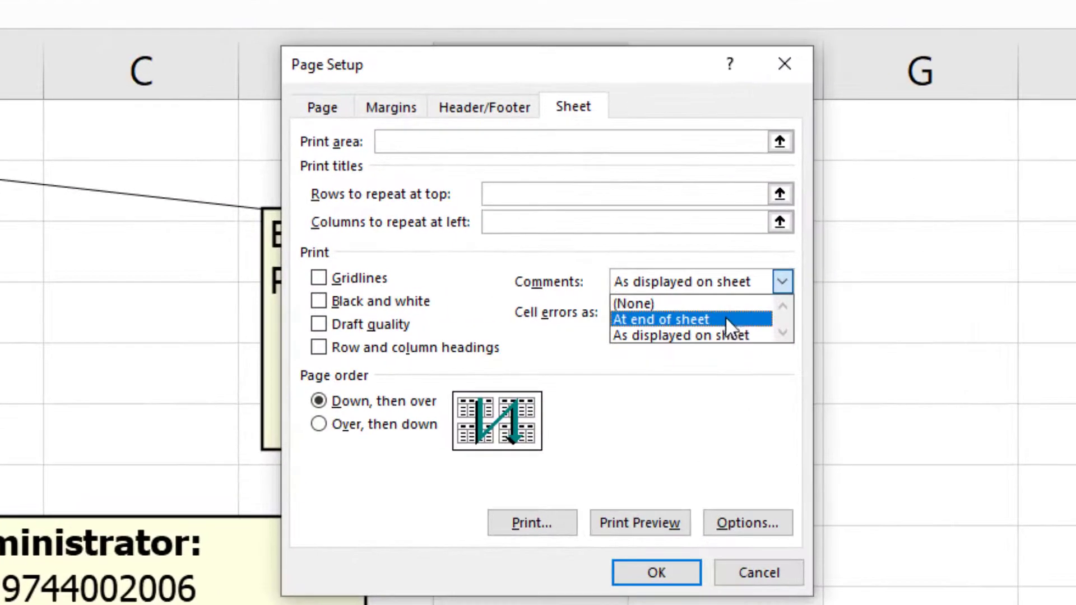
click(728, 320)
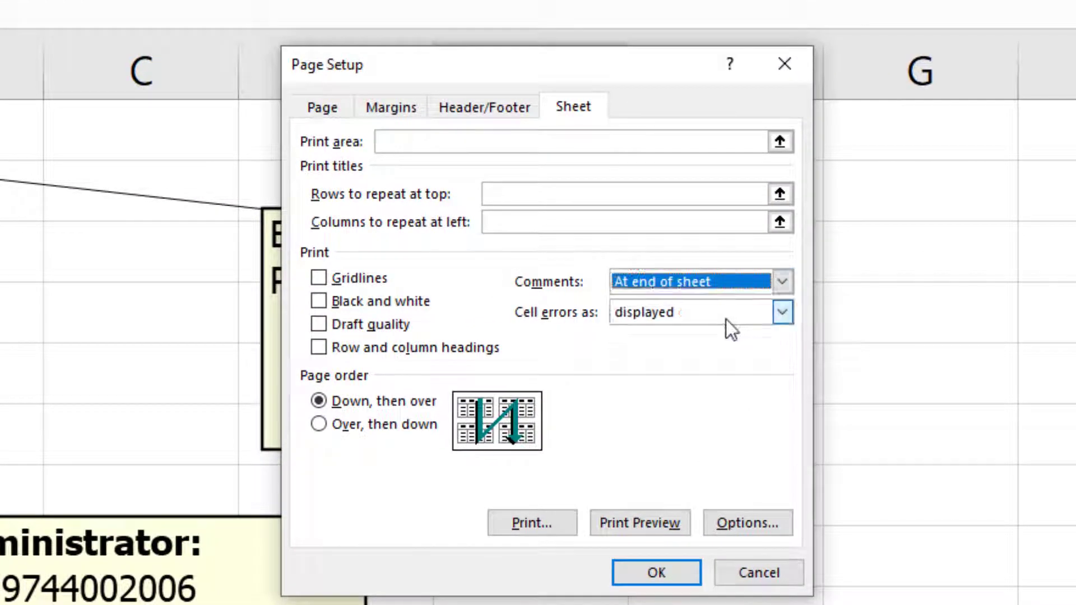
click(757, 573)
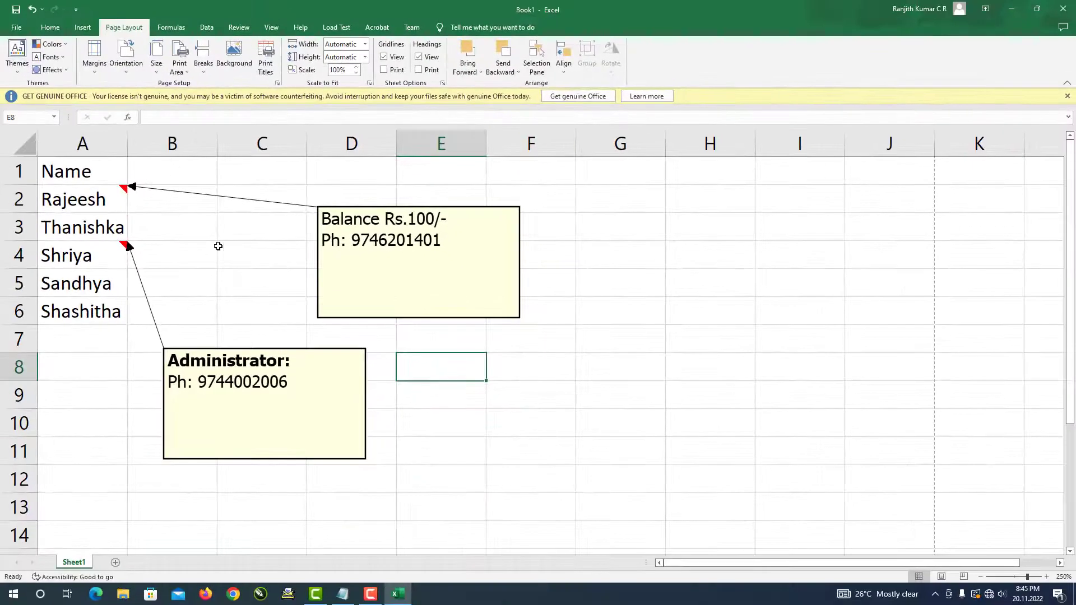
- Switch comment display back to 'Indicators only, and comments on hover', then select B5
click(16, 27)
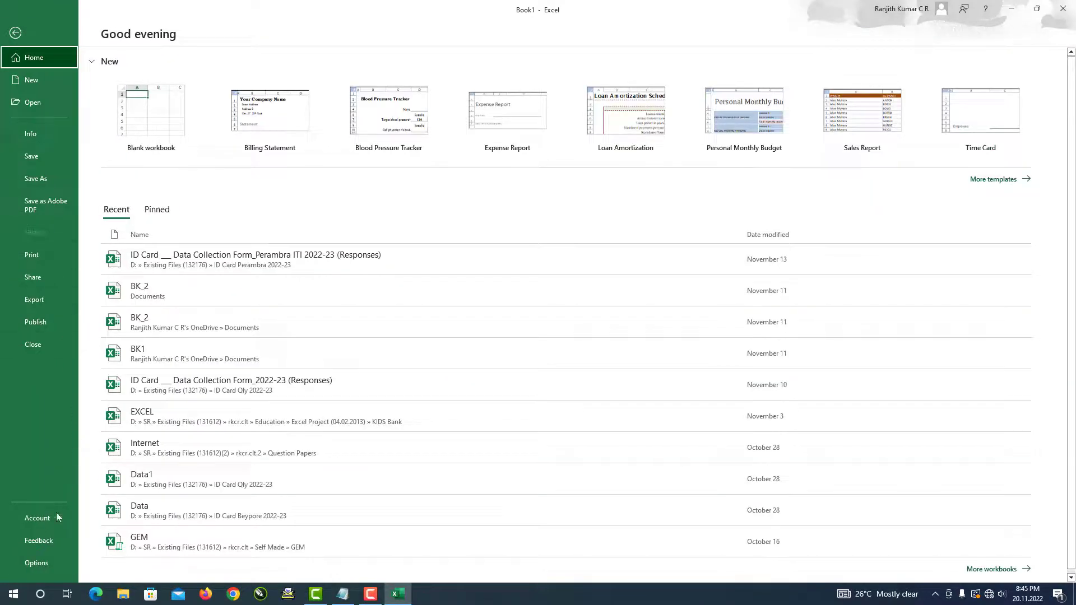
click(37, 563)
click(350, 225)
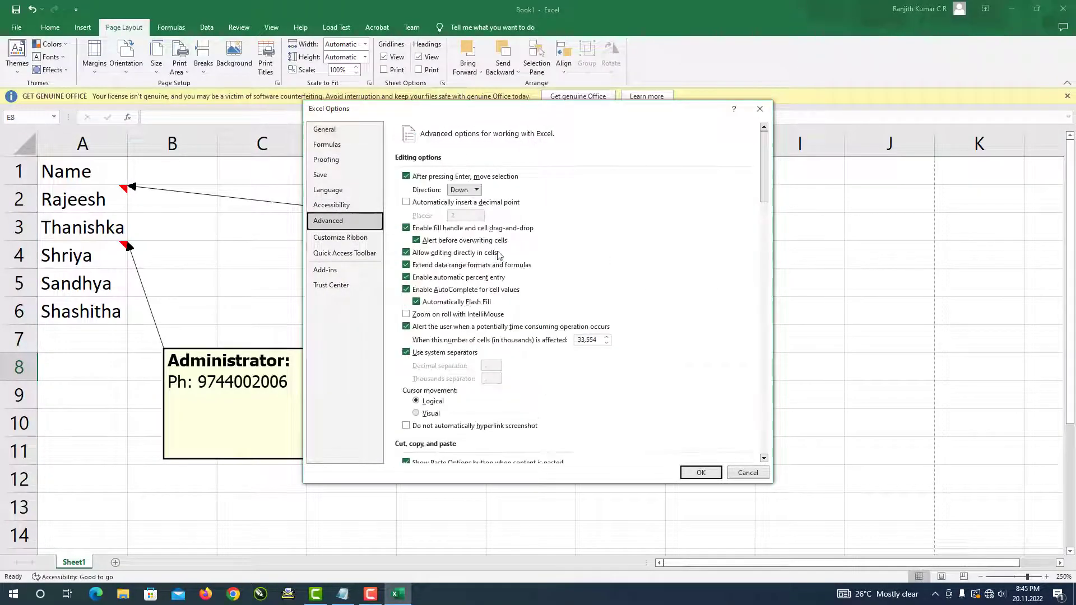
scroll(553, 300, down, 15)
scroll(554, 300, down, 8)
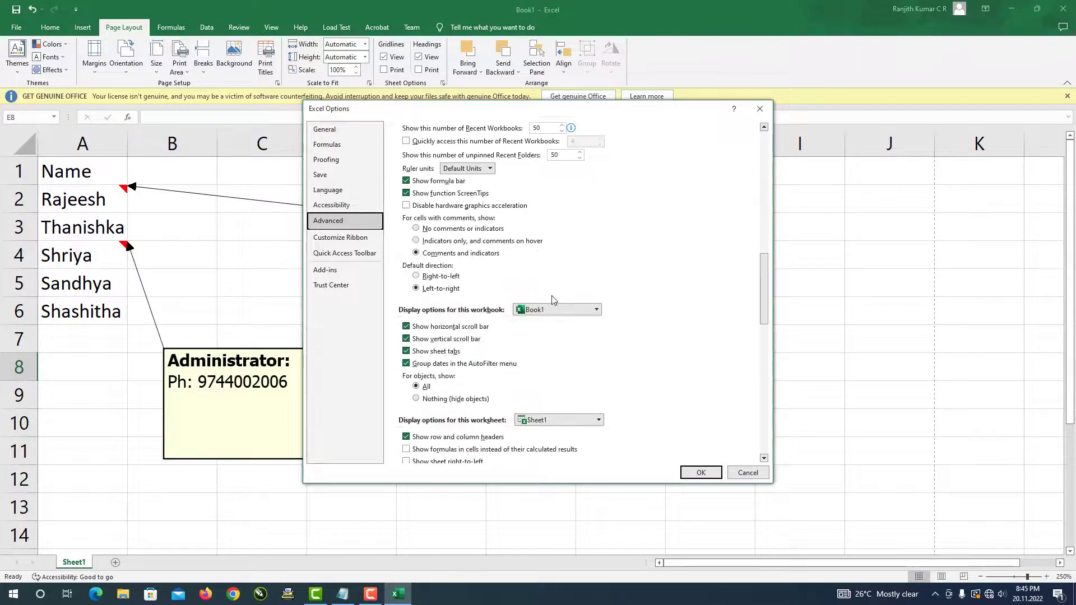
scroll(554, 301, up, 4)
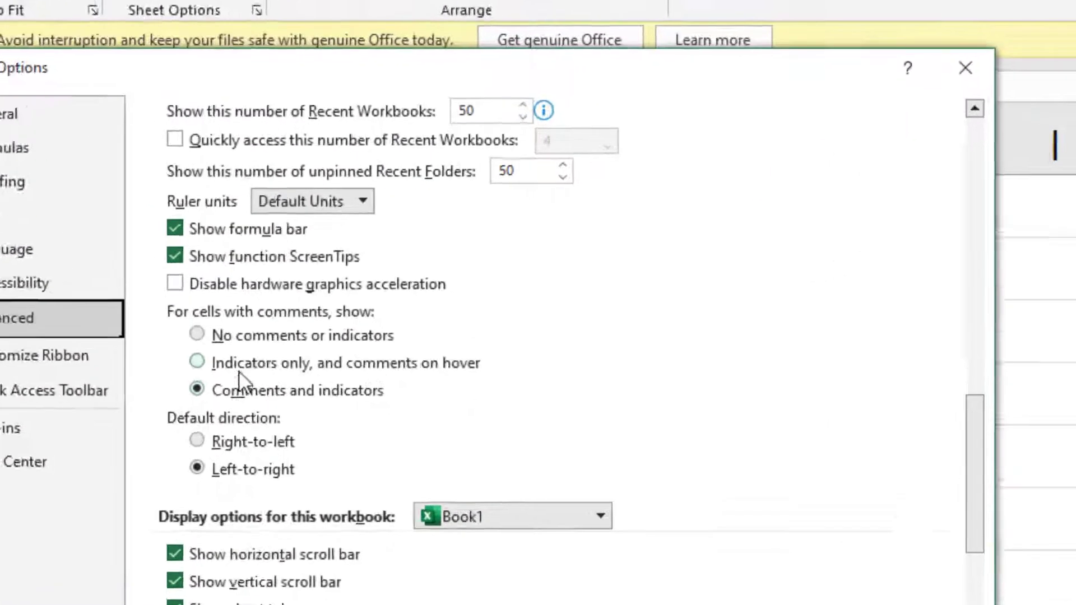
click(434, 240)
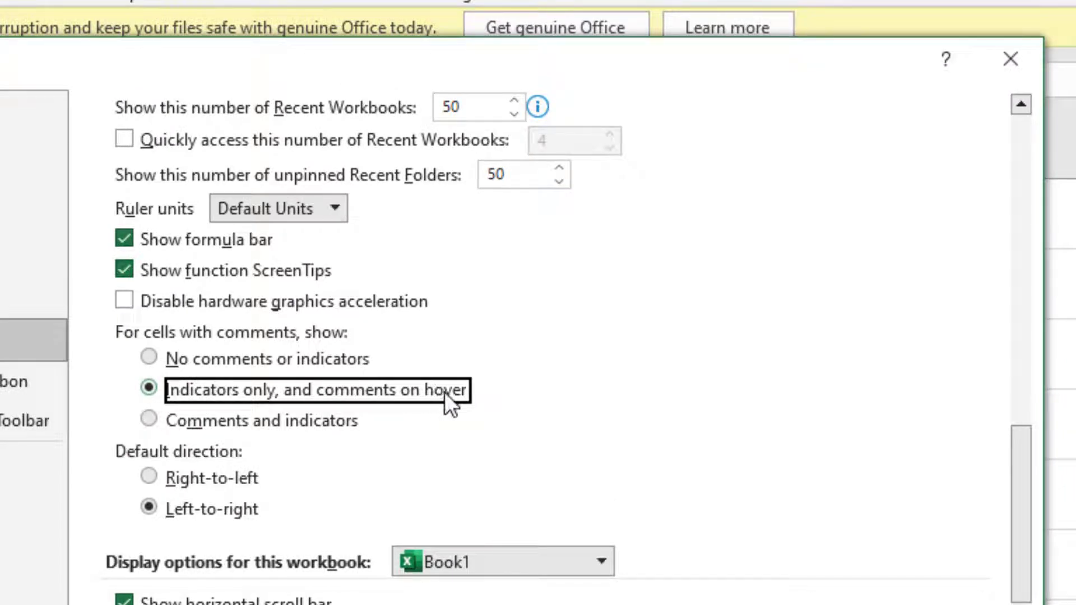
click(697, 472)
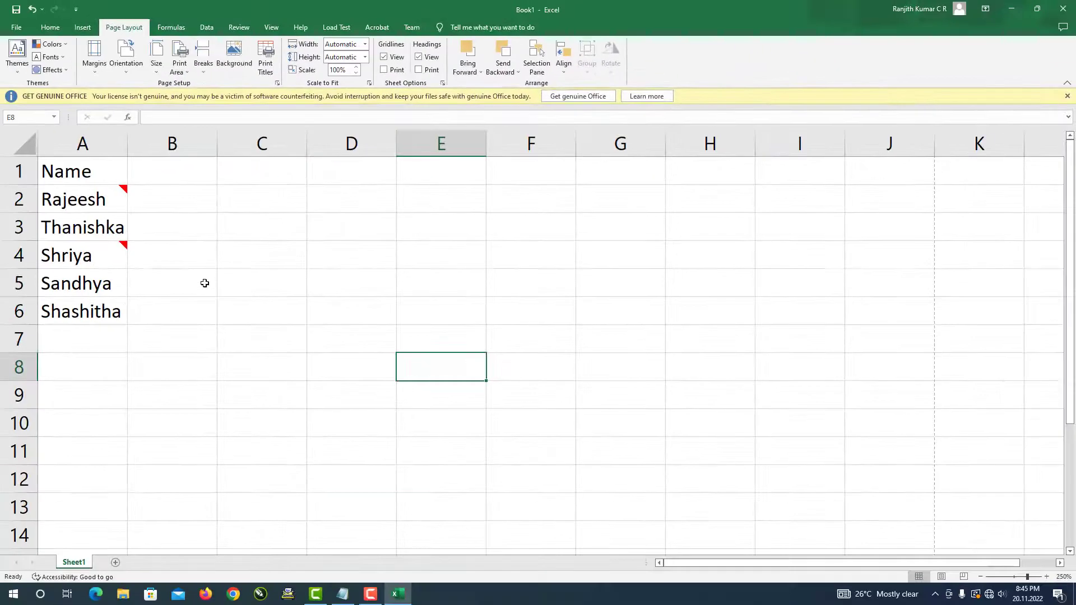
click(204, 283)
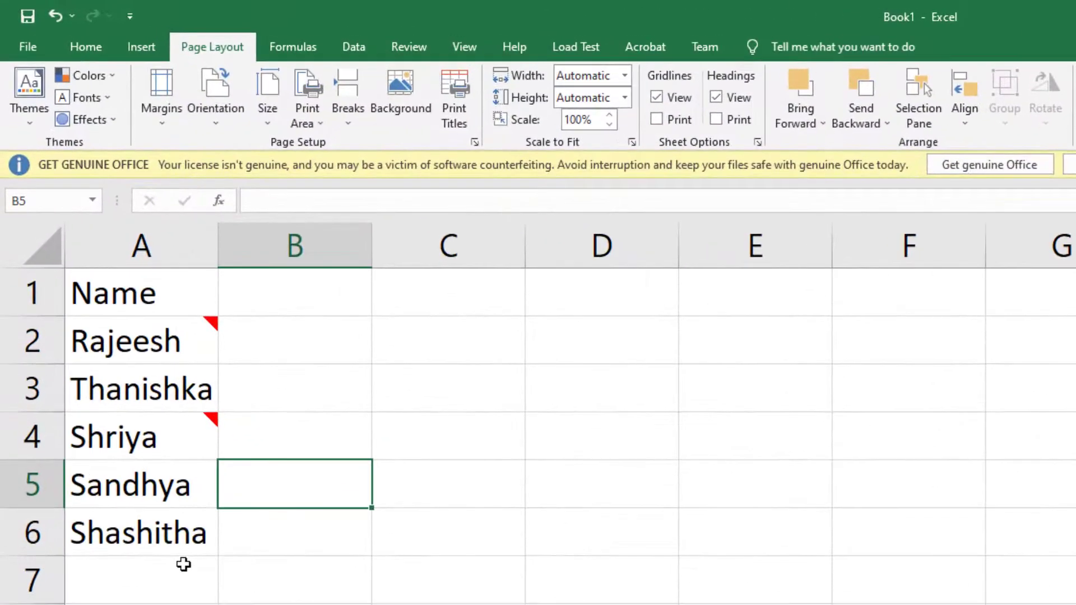
- Enter a sixth name into cell A7
click(107, 332)
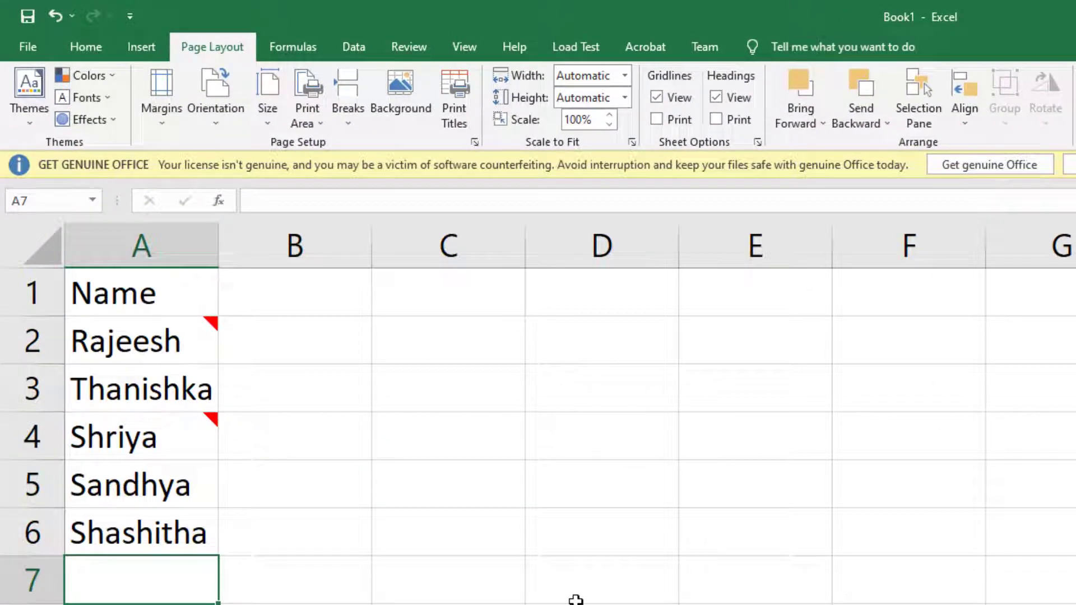
text(Ranjit)
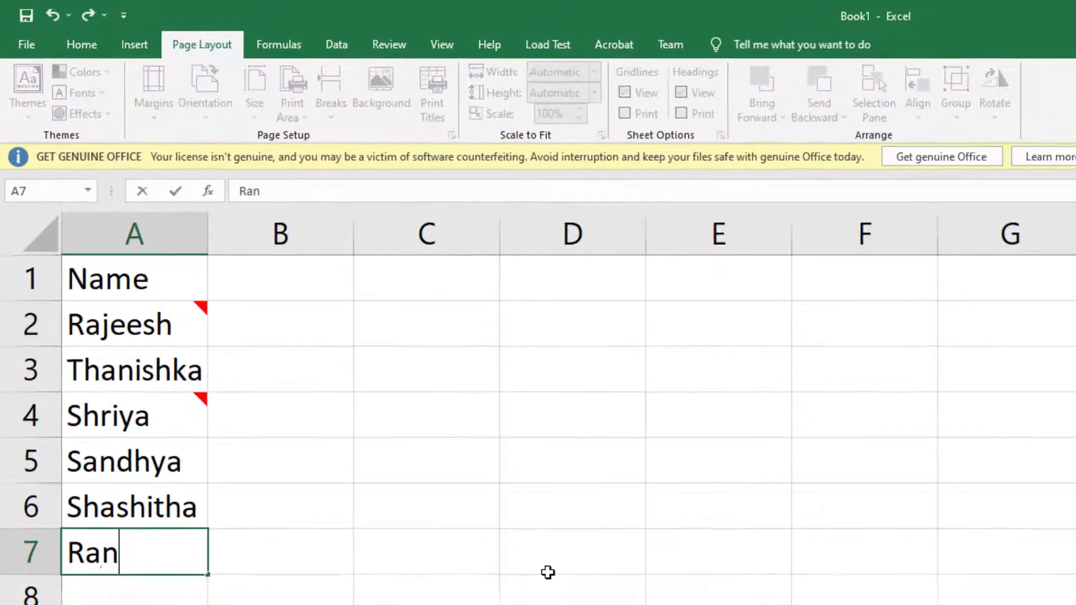
text(h)
key(Return)
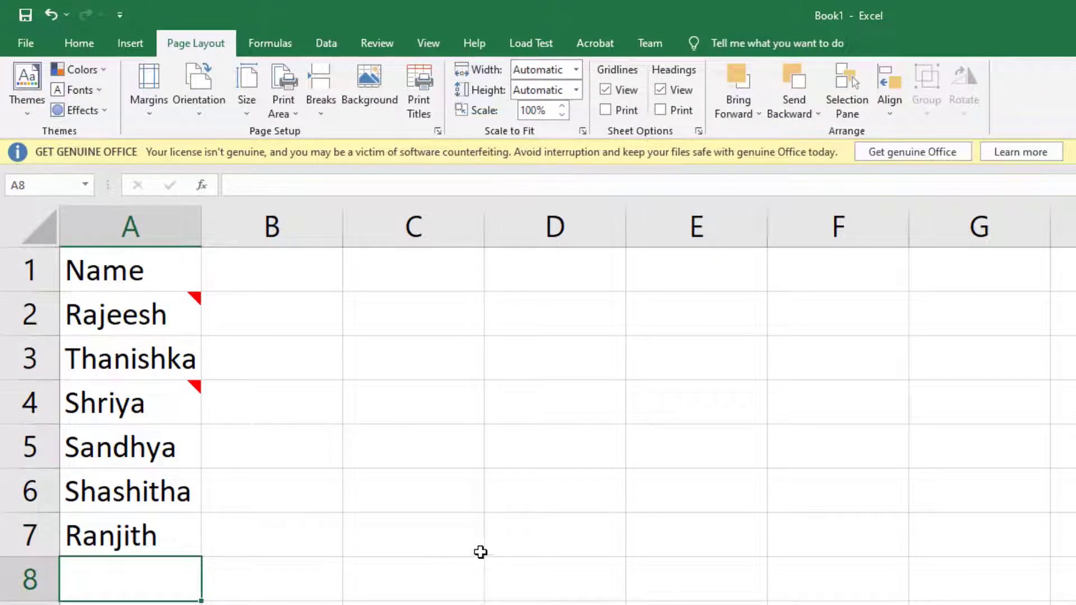
click(149, 536)
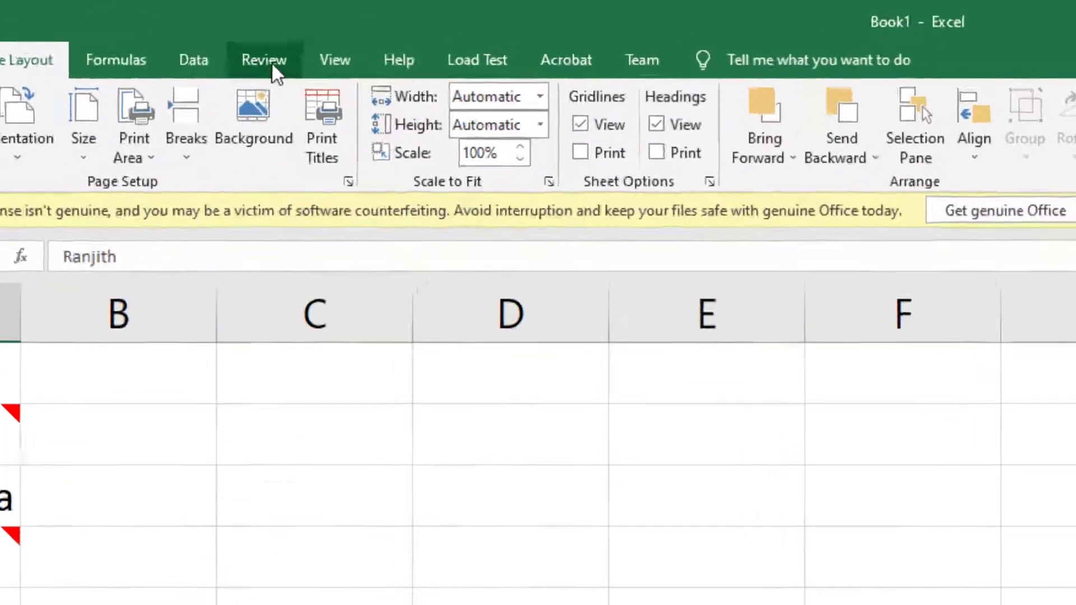
- Insert a new comment on A7 with Alt+I, M and delete its 'Administrator:' label
click(383, 44)
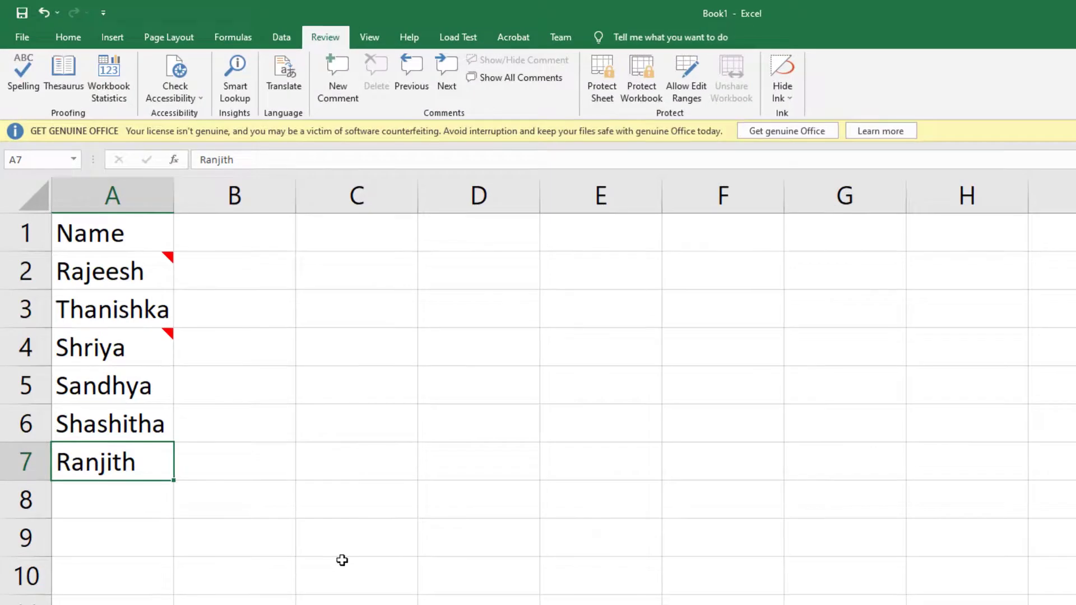
key(alt+i)
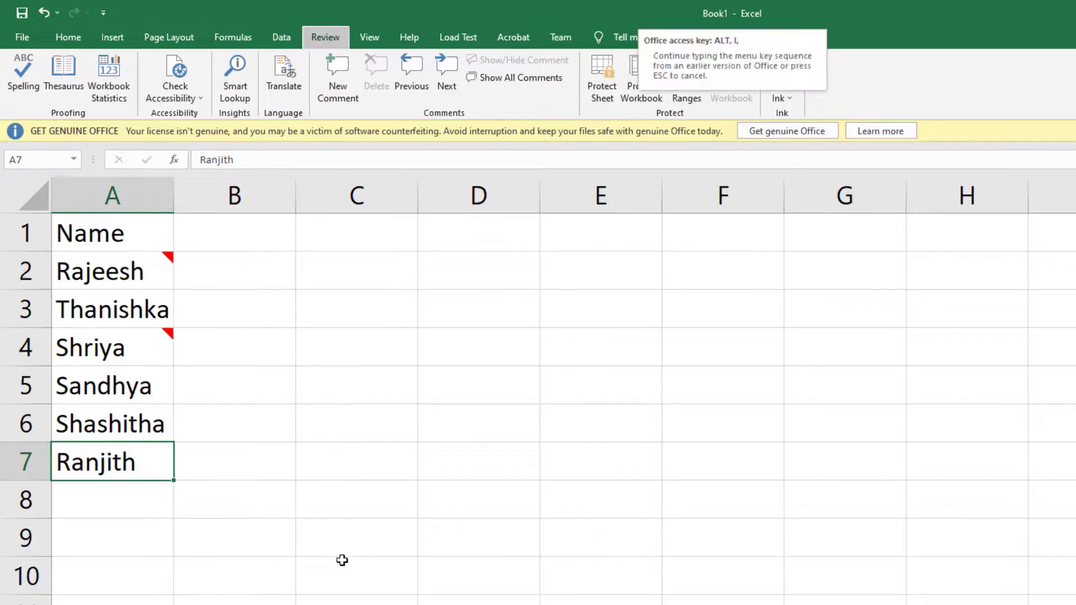
key(m)
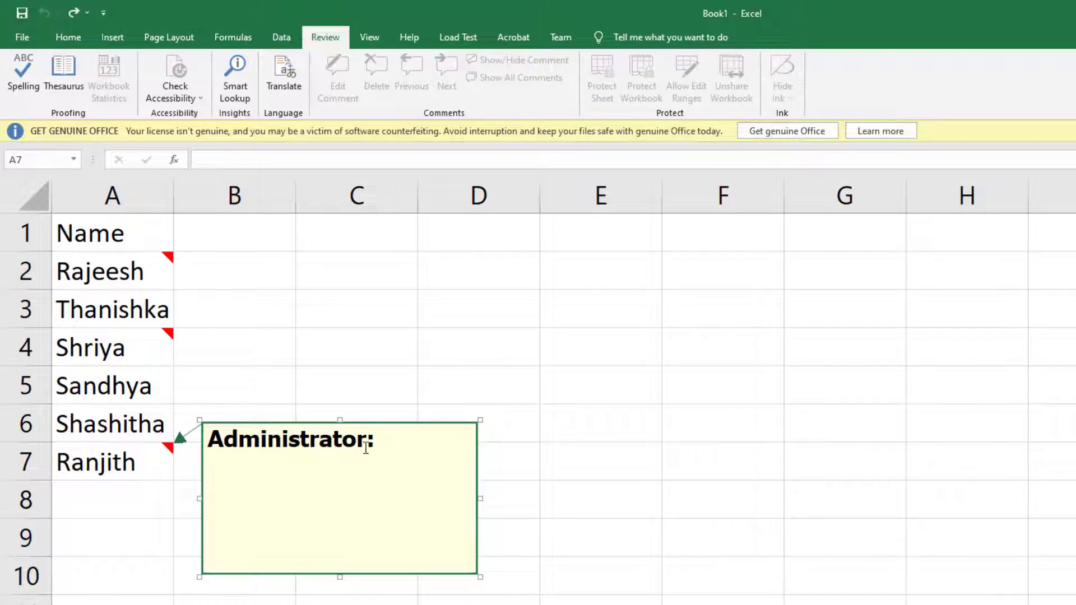
drag(372, 443, 209, 443)
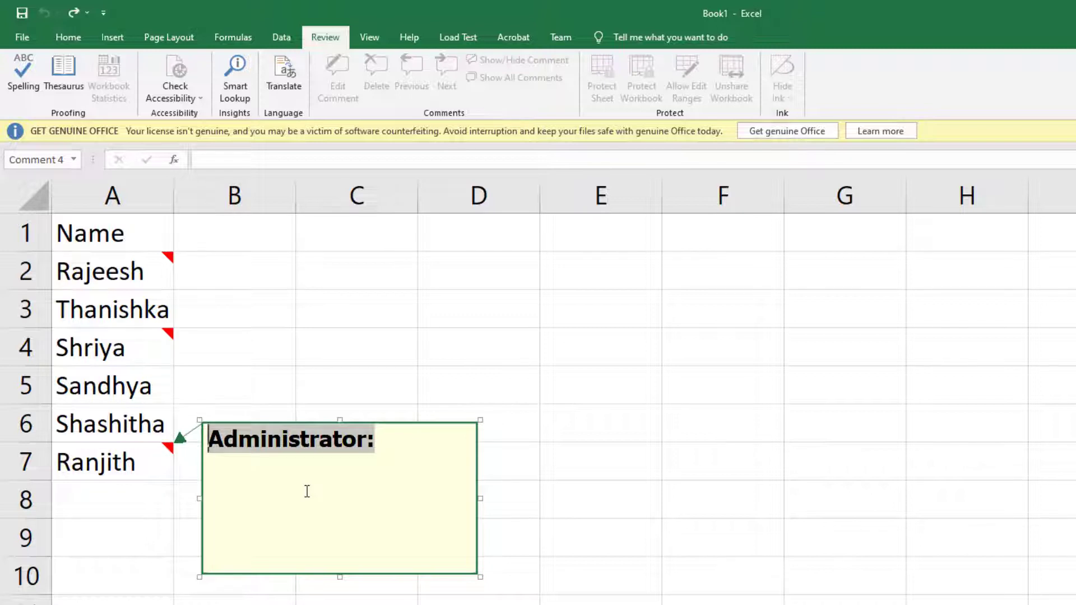
key(Delete)
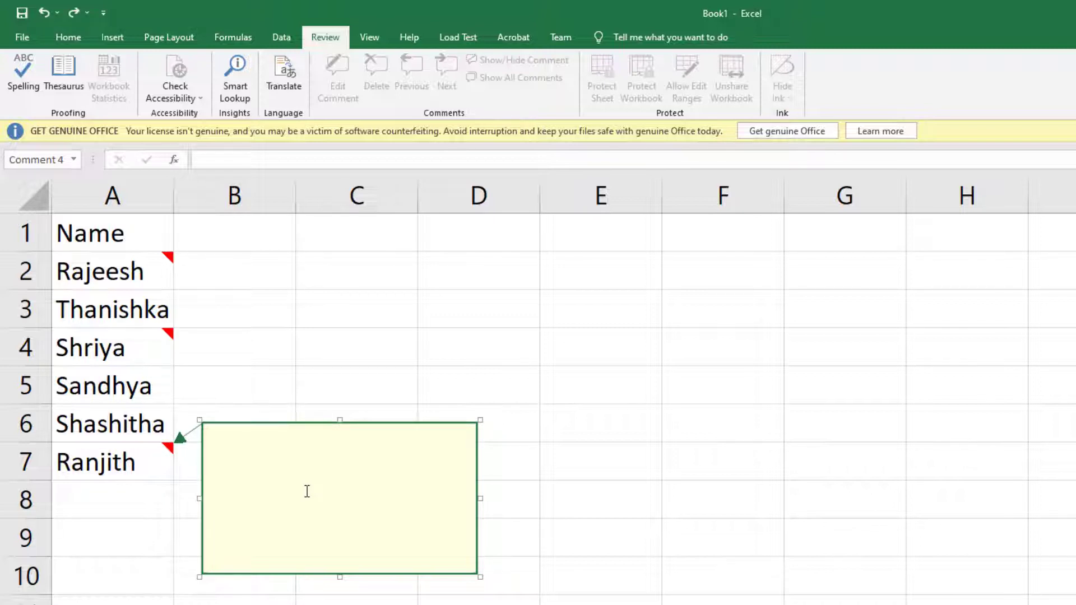
- Try opening A7's comment options and Format Comment dialog, closing them again each time
right_click(265, 451)
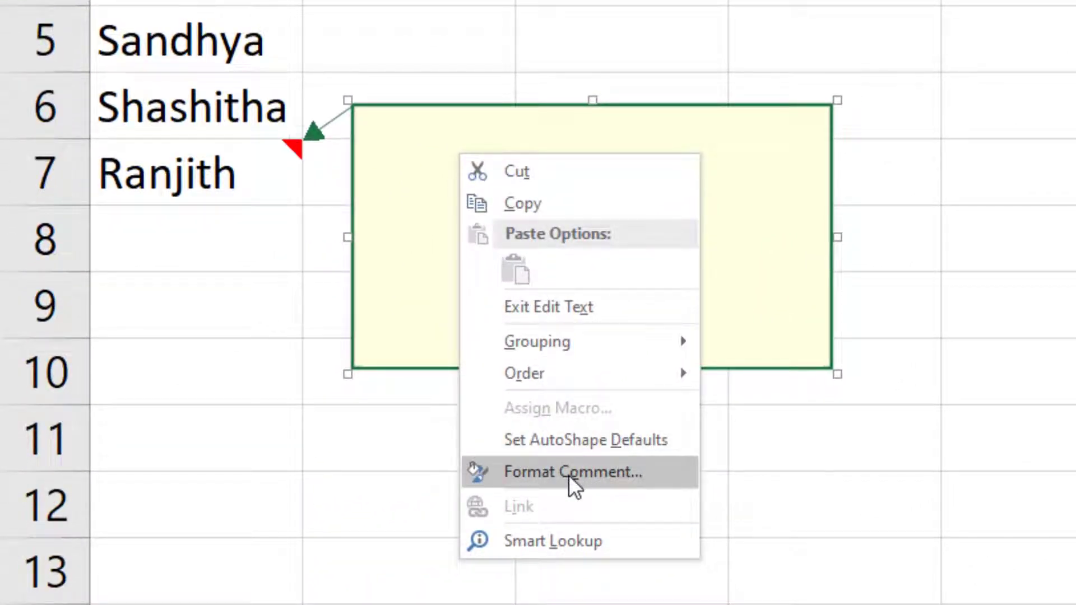
click(778, 179)
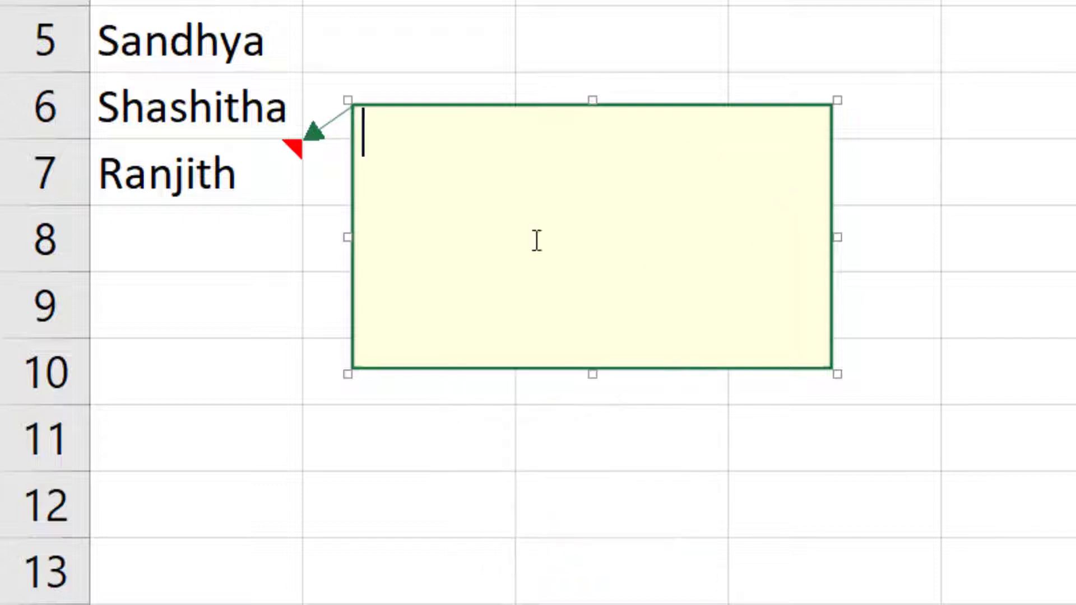
right_click(533, 175)
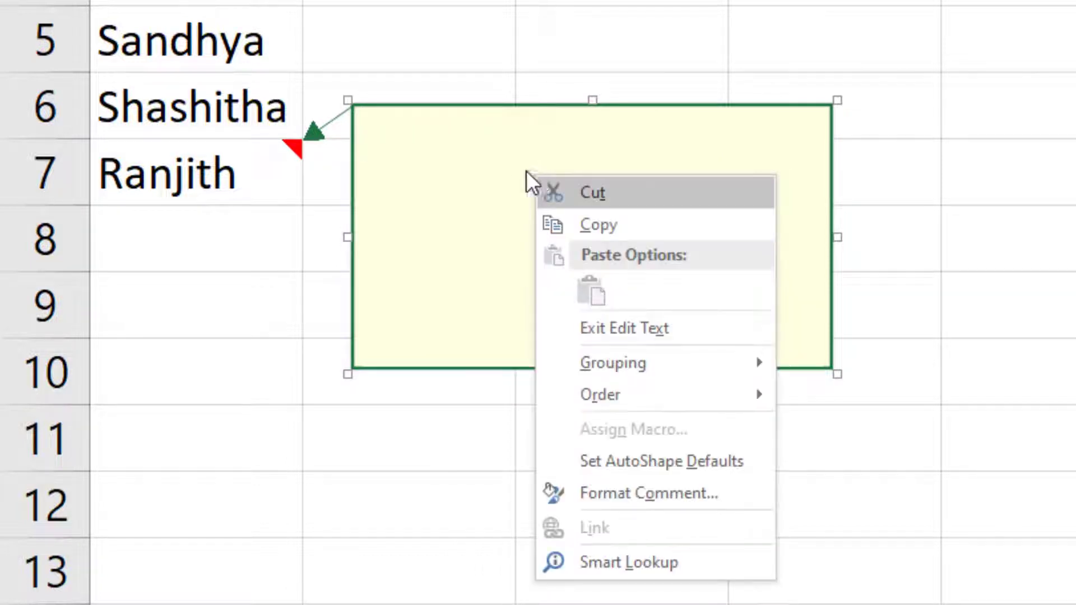
click(466, 167)
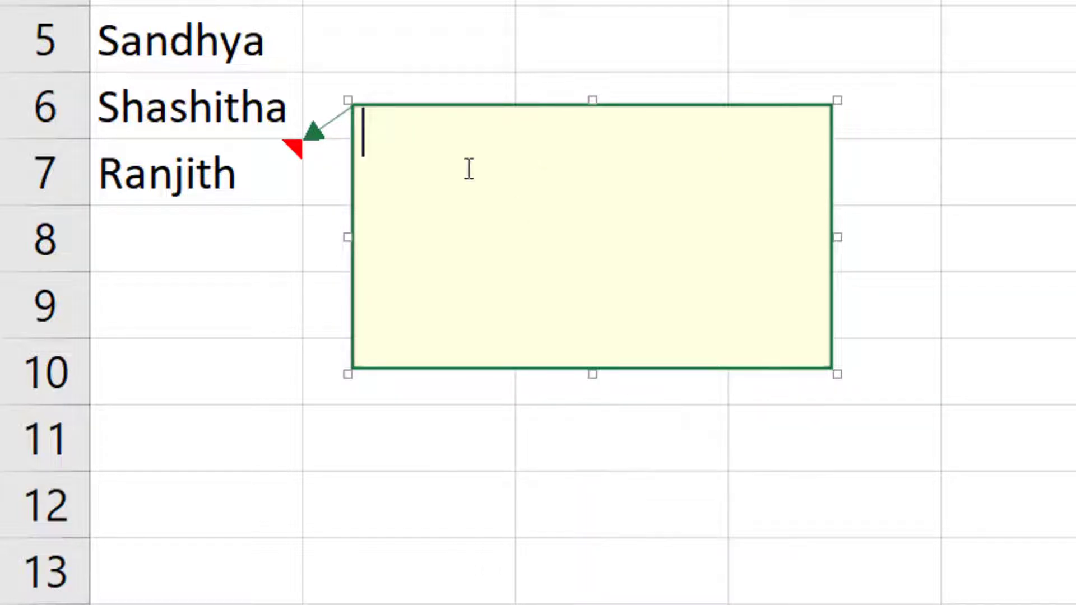
right_click(468, 104)
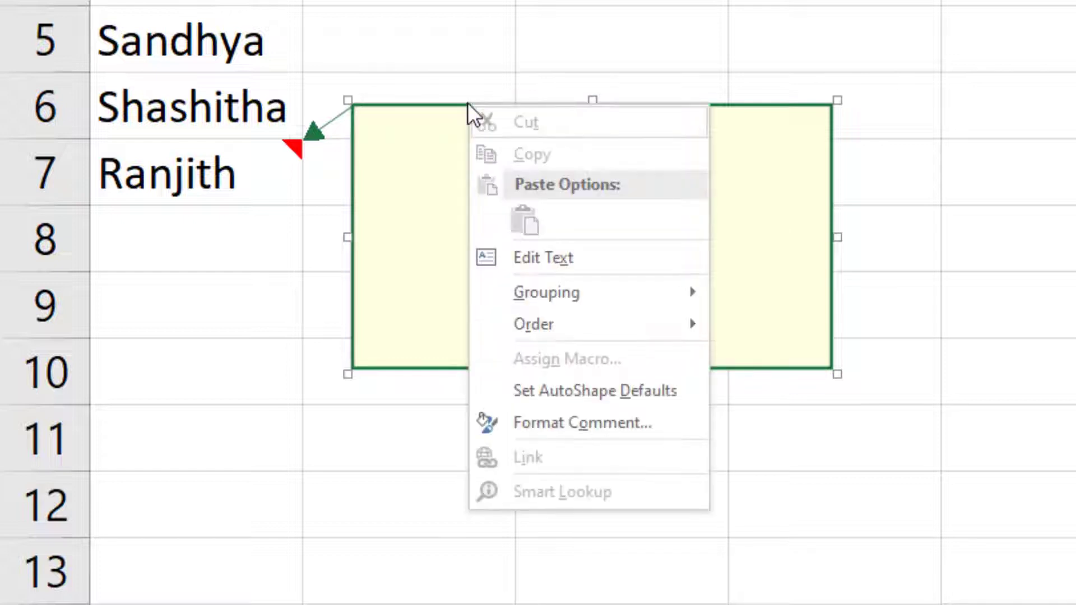
click(627, 421)
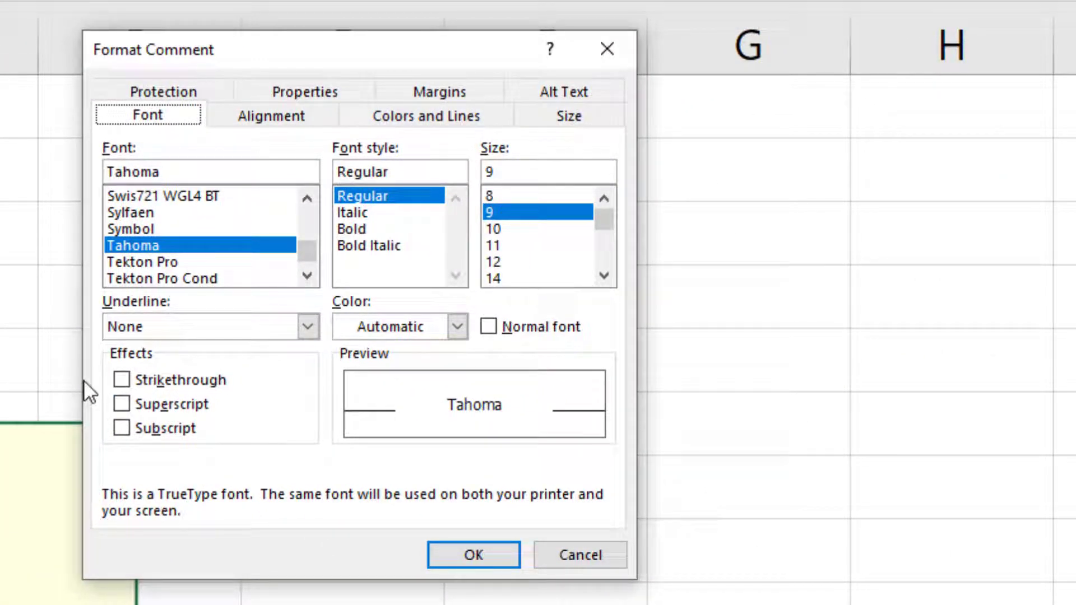
click(606, 51)
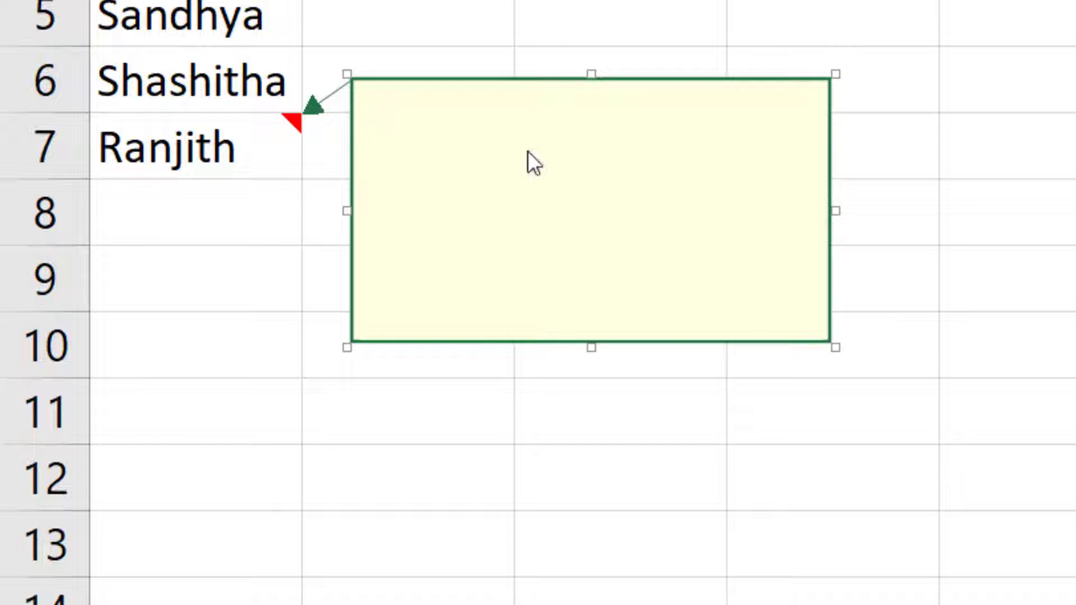
right_click(527, 150)
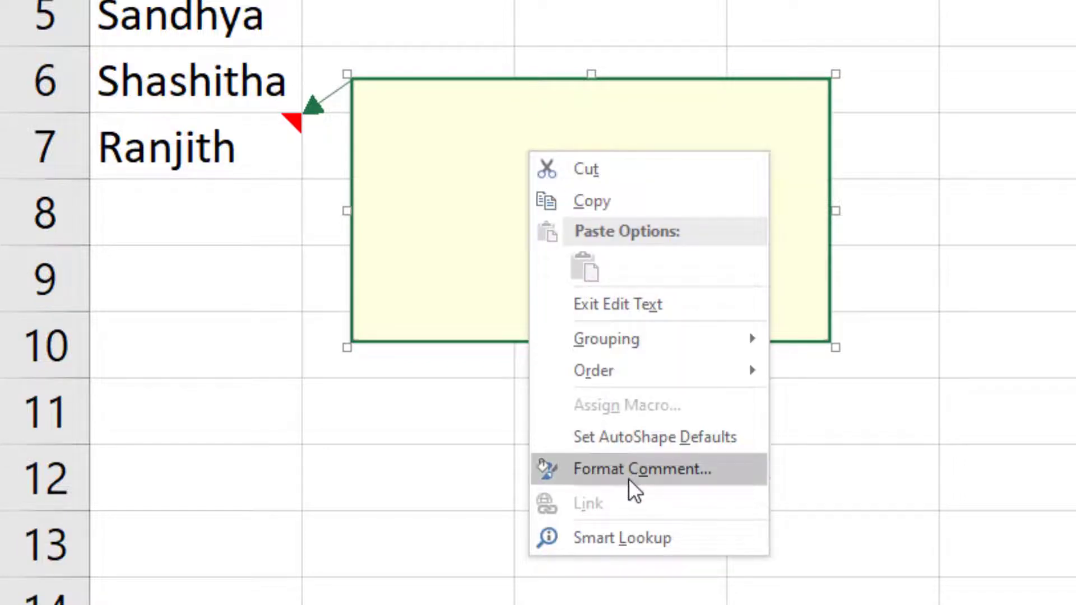
click(663, 472)
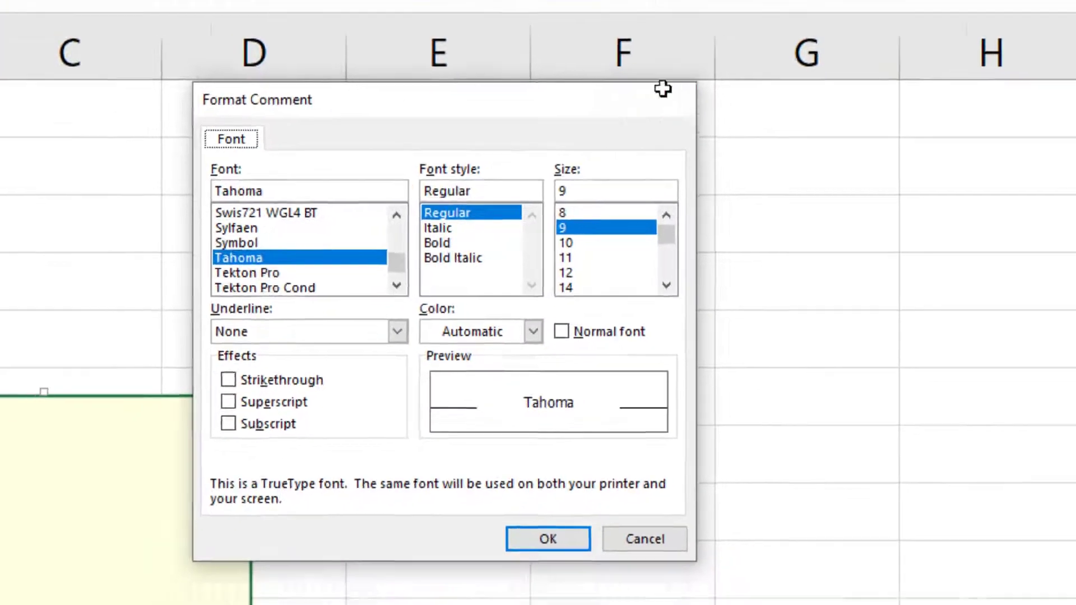
click(664, 91)
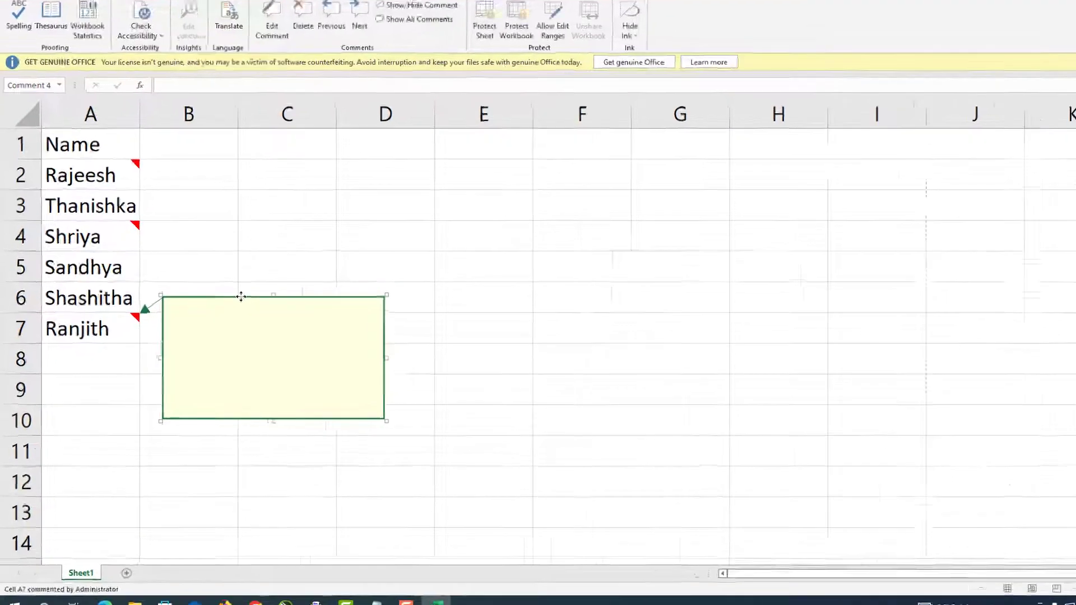
- Open Format Comment from the comment border and browse its tabs, ending on Colors and Lines
right_click(241, 296)
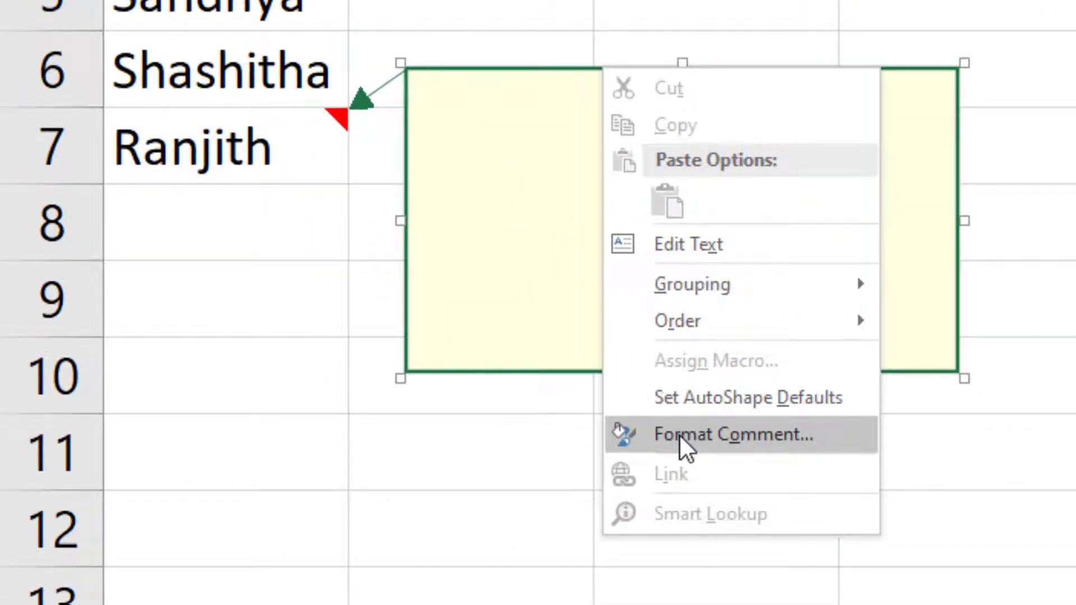
click(680, 435)
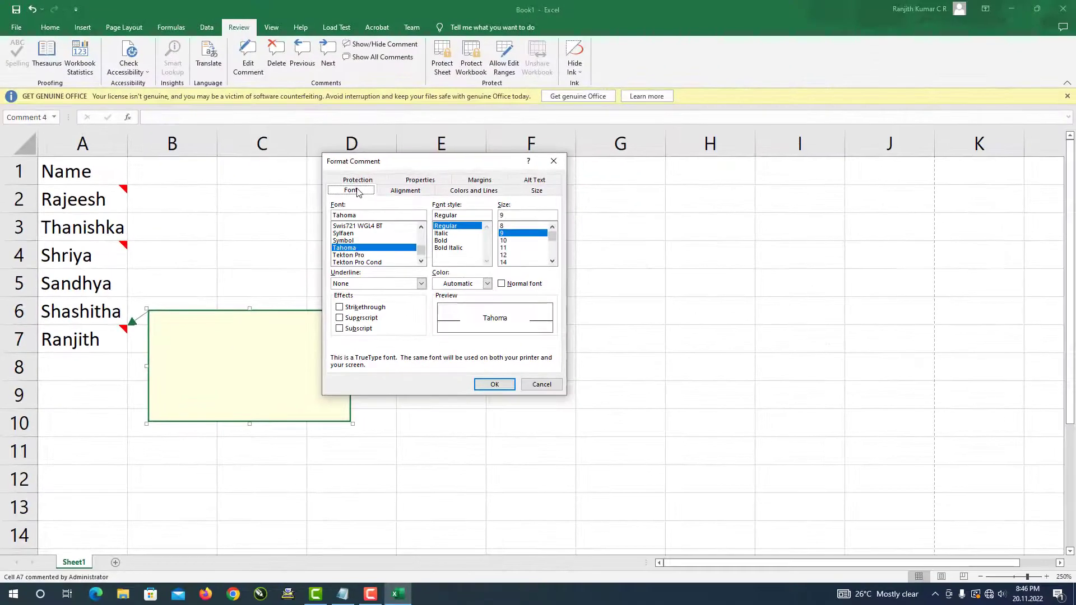
click(359, 180)
click(408, 188)
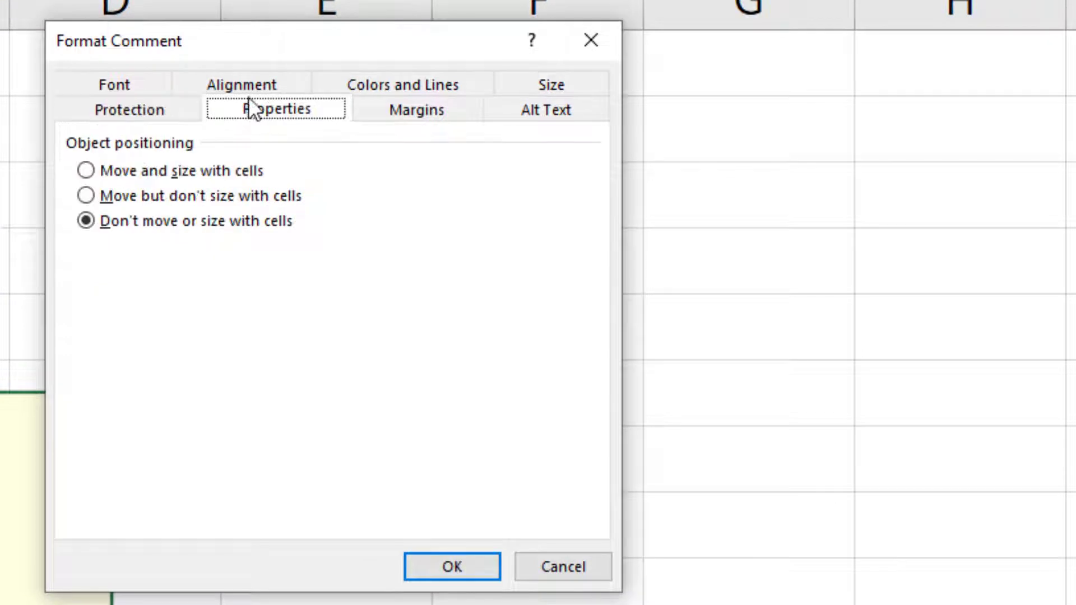
click(251, 88)
click(388, 88)
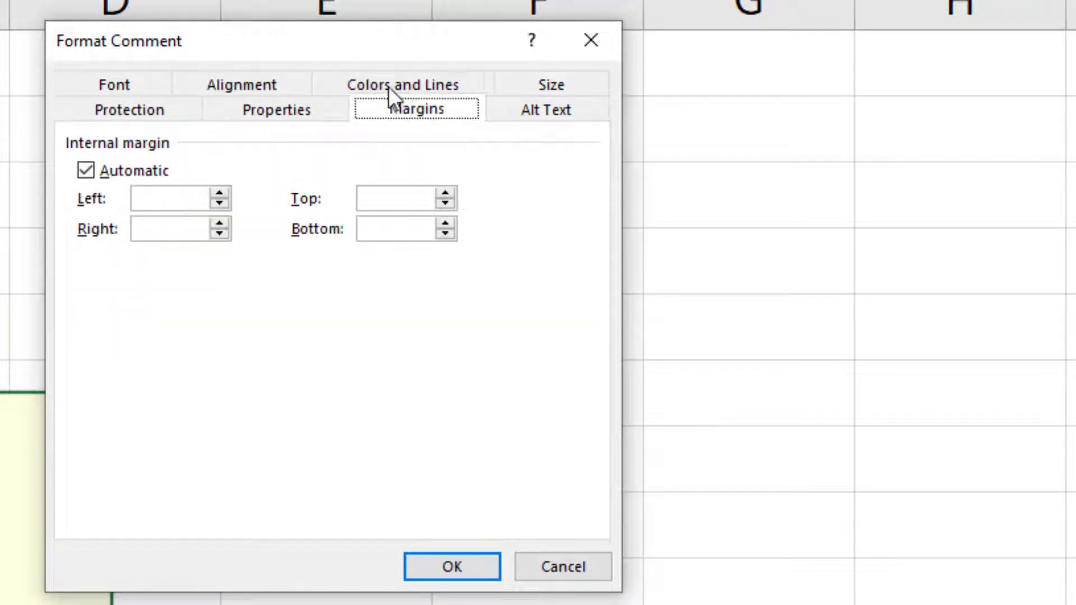
click(548, 90)
click(543, 85)
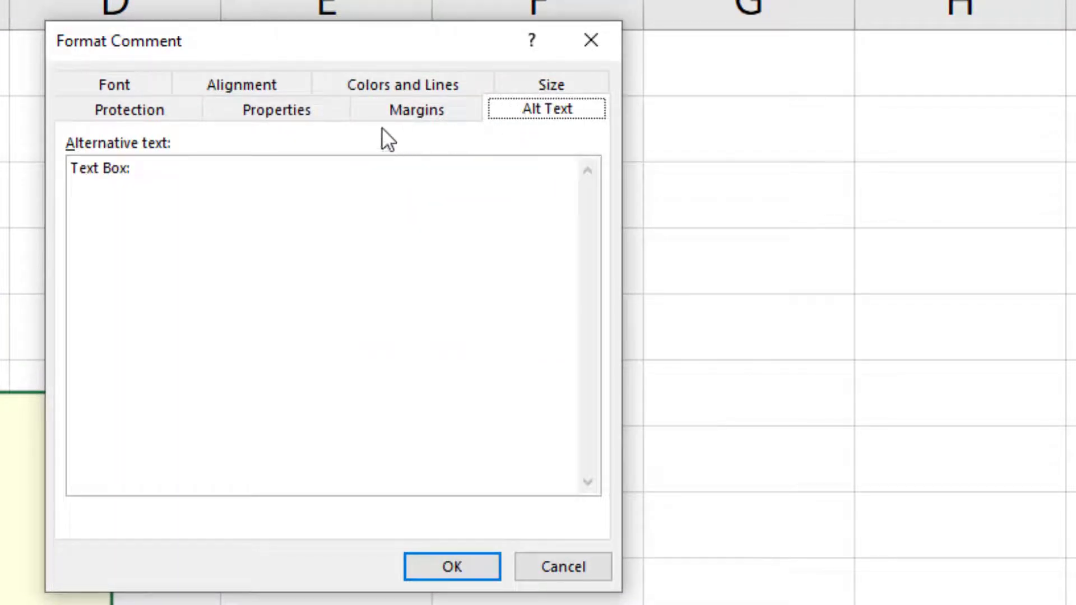
click(375, 87)
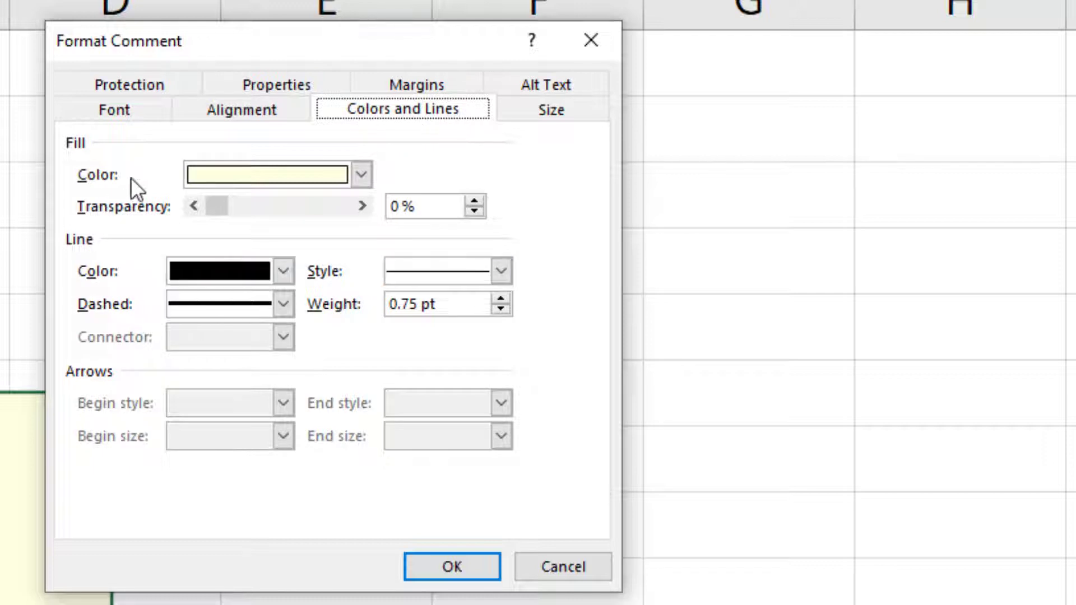
- Fill A7's comment with the young man's portrait from the Pictures folder via Fill Effects
click(361, 174)
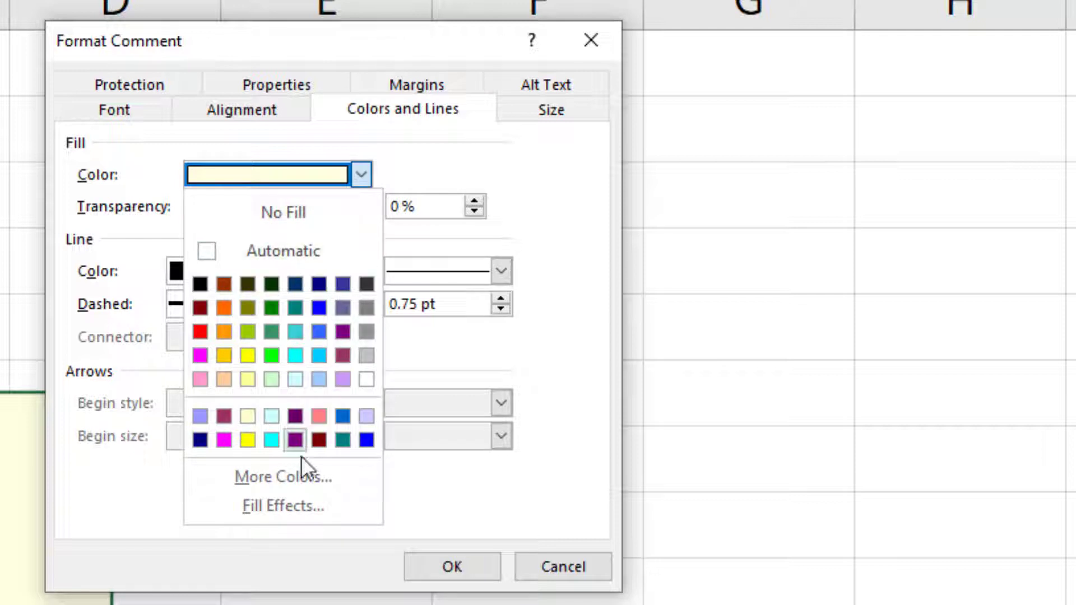
click(288, 506)
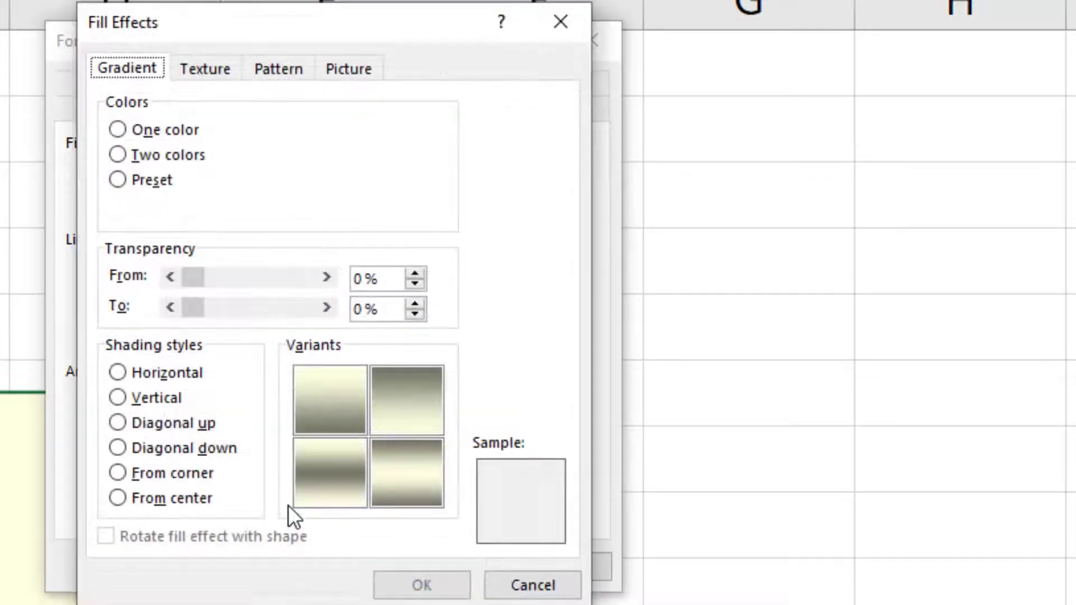
click(350, 70)
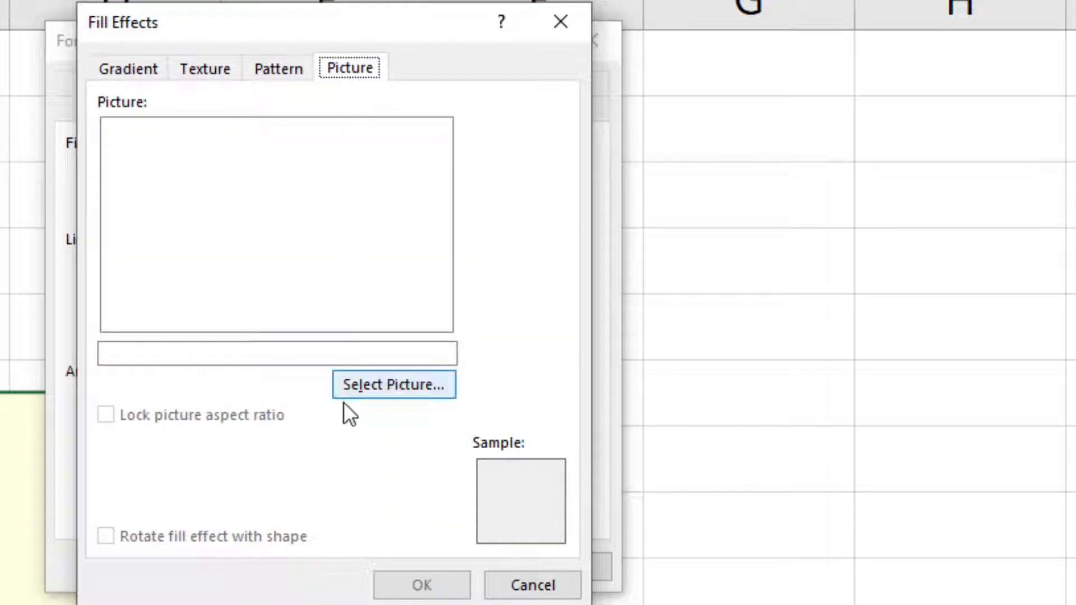
click(392, 386)
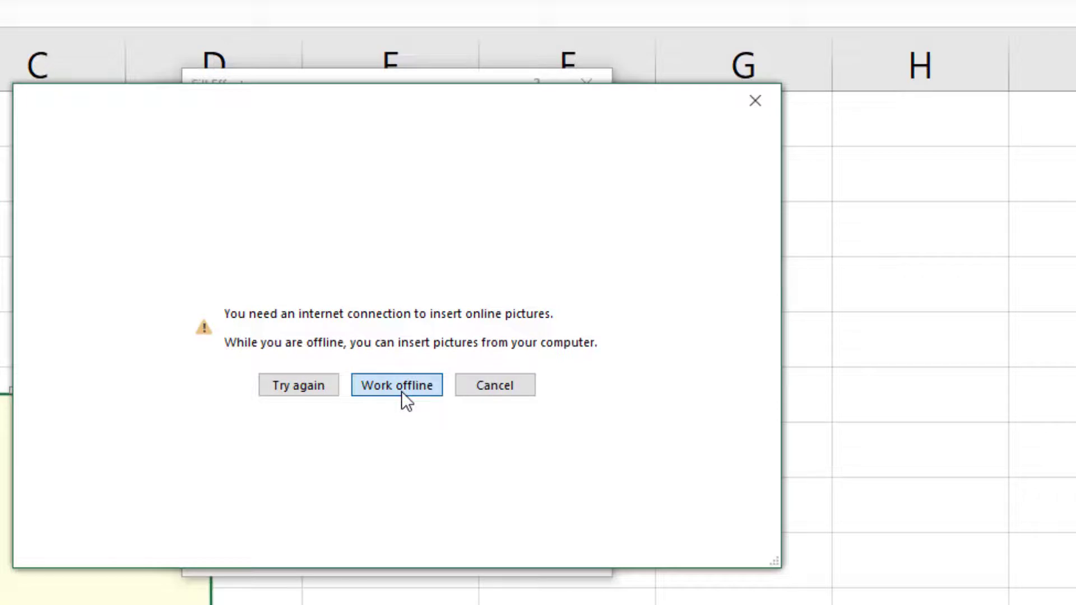
click(401, 387)
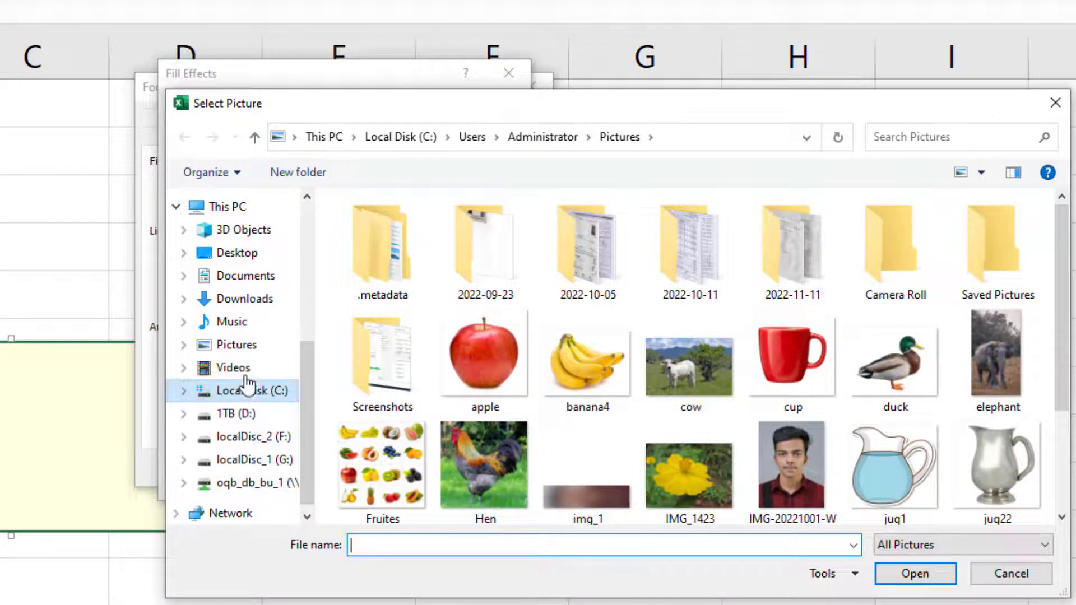
click(253, 345)
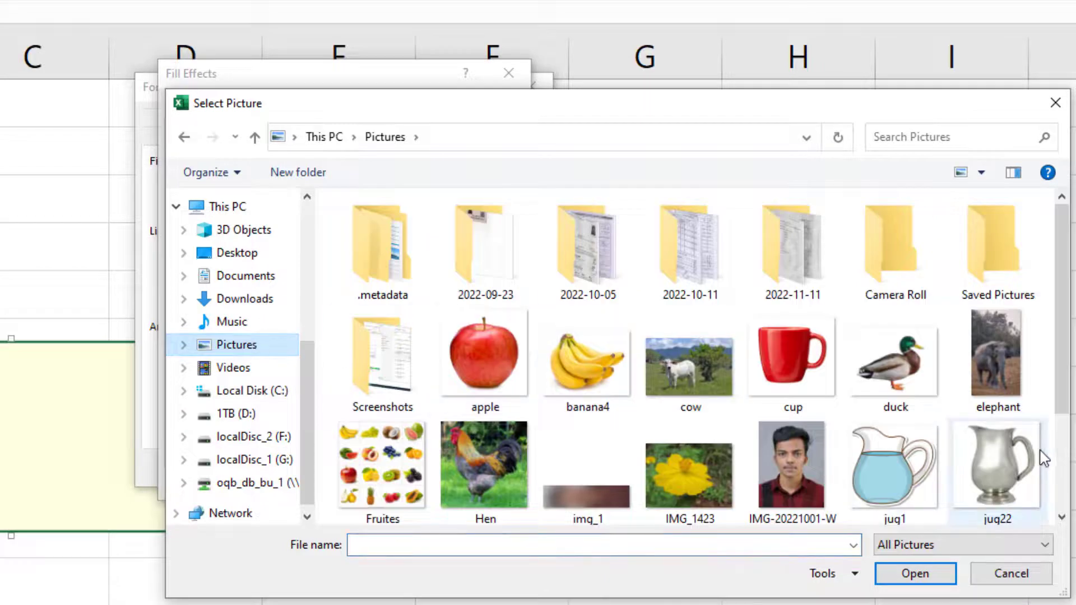
drag(1065, 365, 1061, 474)
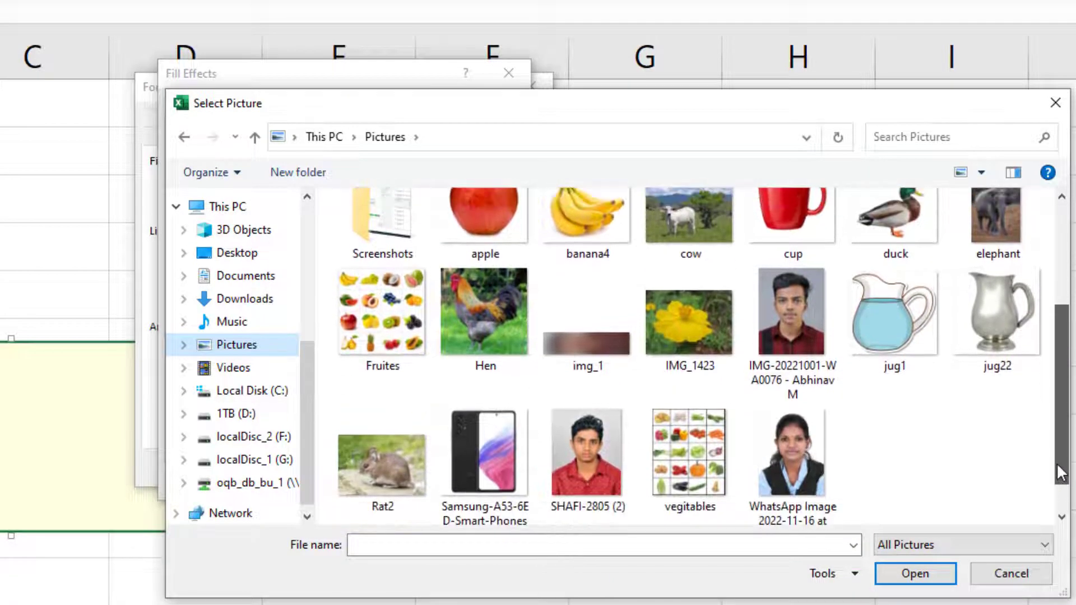
click(800, 335)
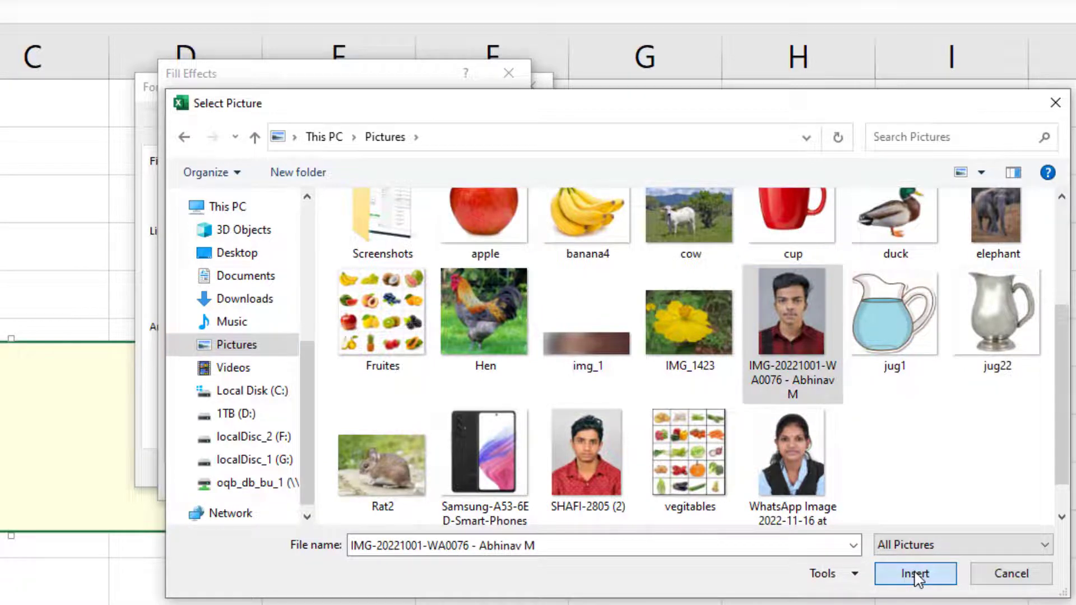
click(915, 578)
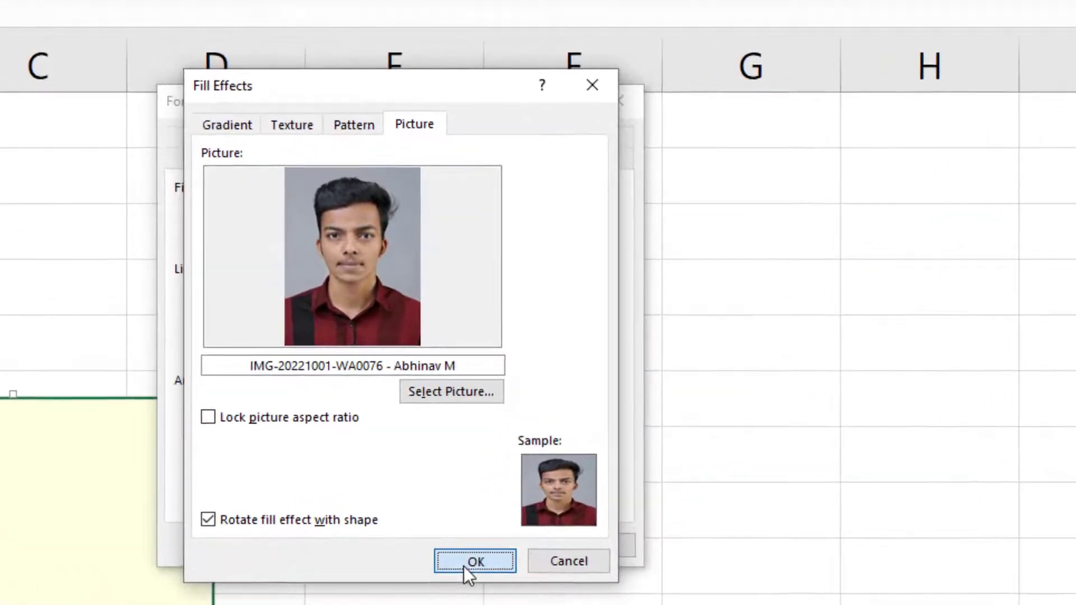
click(464, 565)
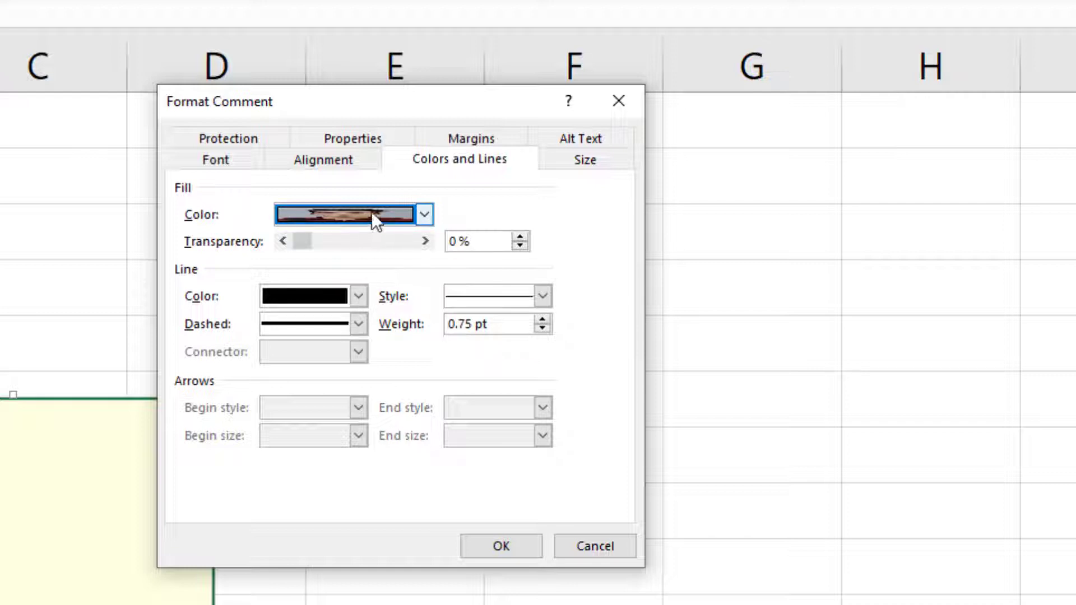
click(504, 541)
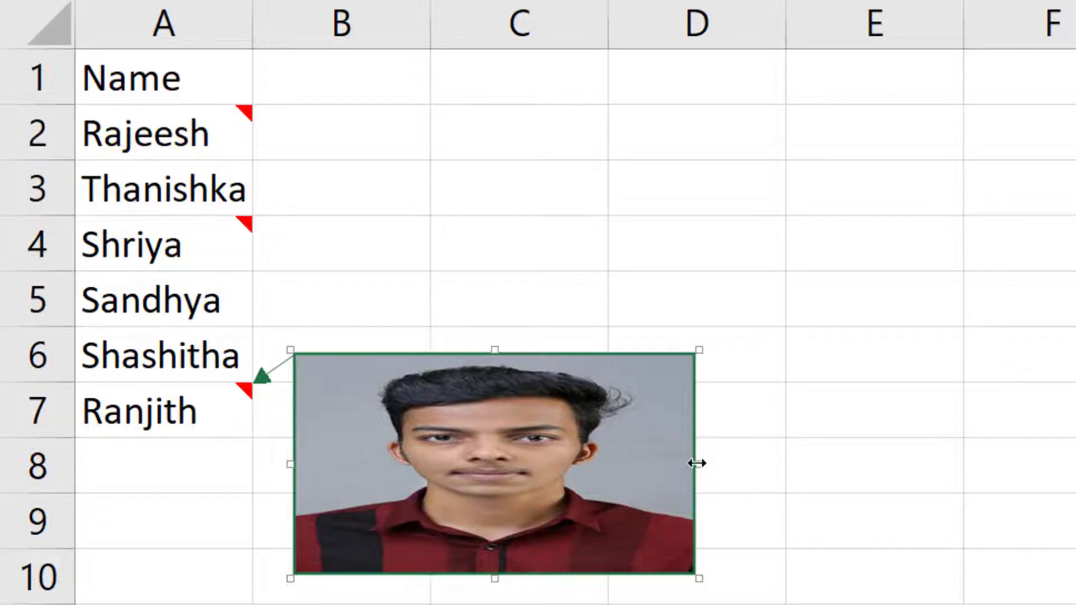
- Narrow Ranjith's photo comment to portrait proportions and deselect it so it hides
drag(696, 463, 508, 463)
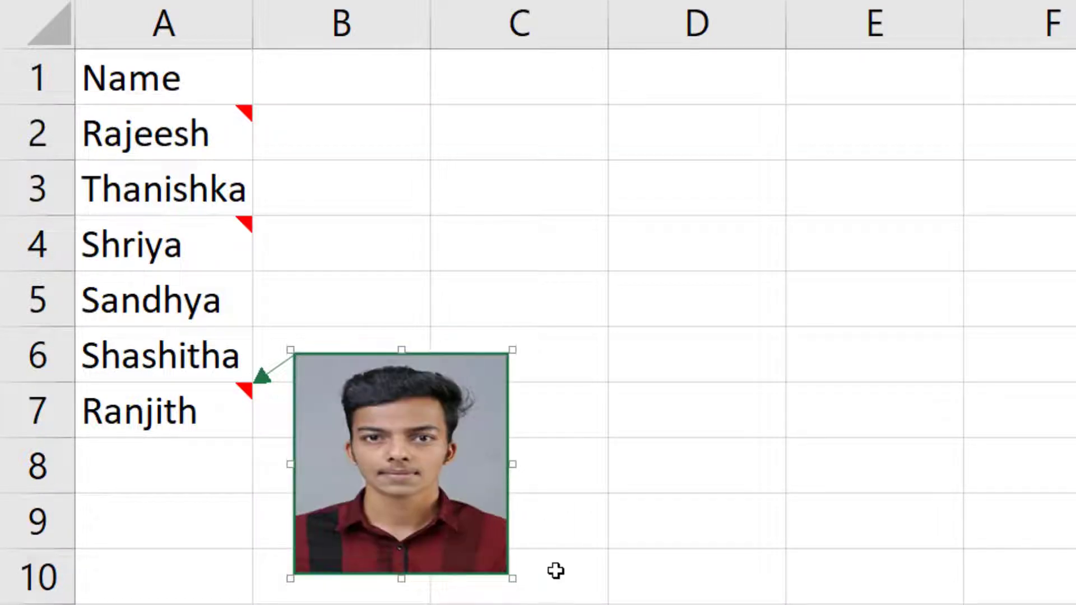
click(863, 483)
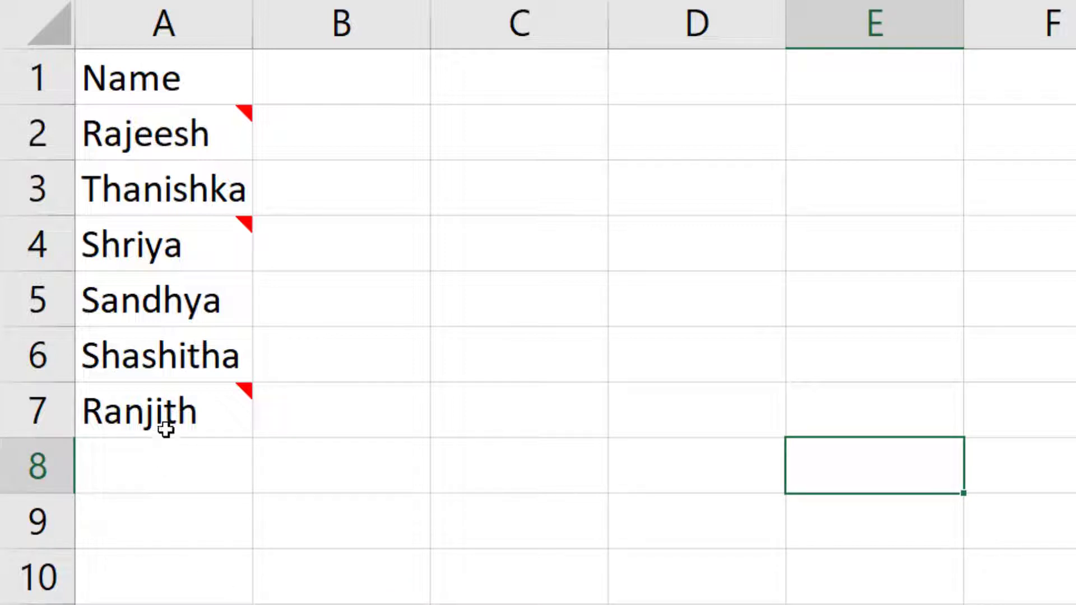
mouse_move(168, 413)
- Add a new comment to Sandhya in A5 and delete its default author label
click(202, 302)
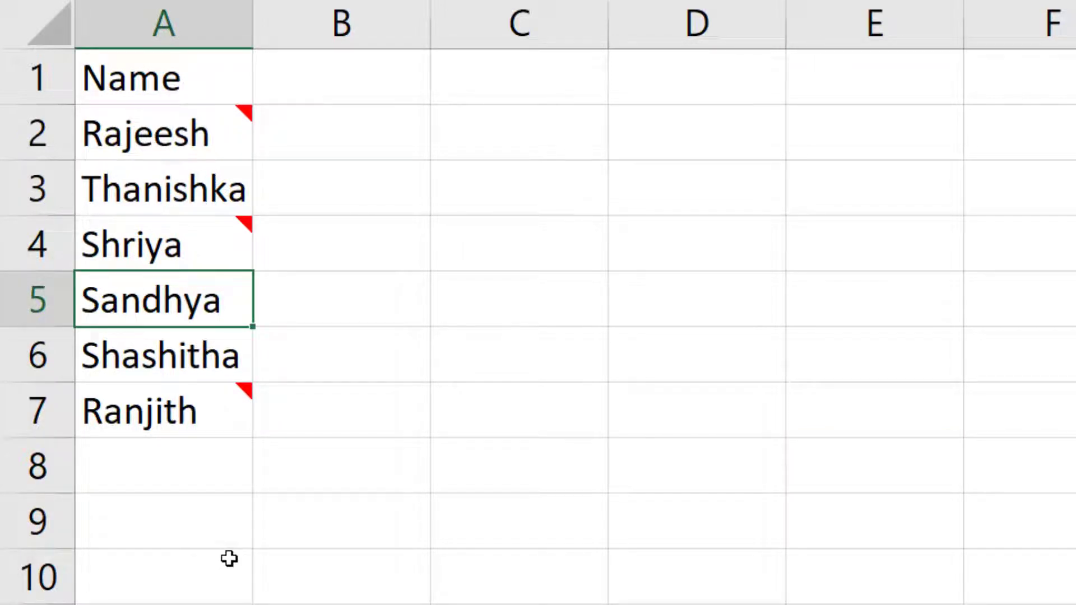
key(shift+F2)
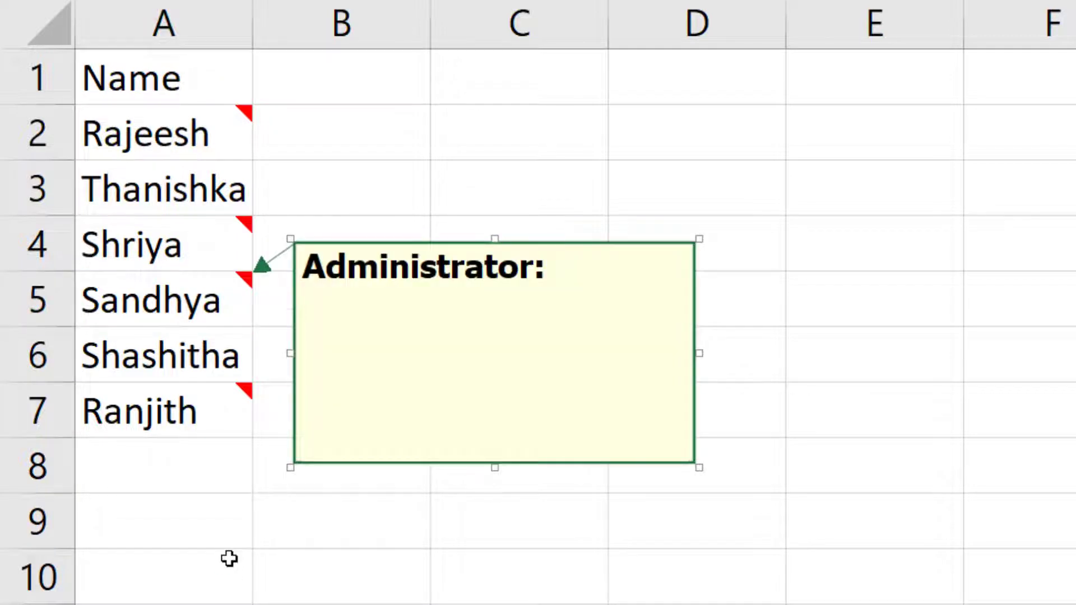
drag(563, 290, 336, 269)
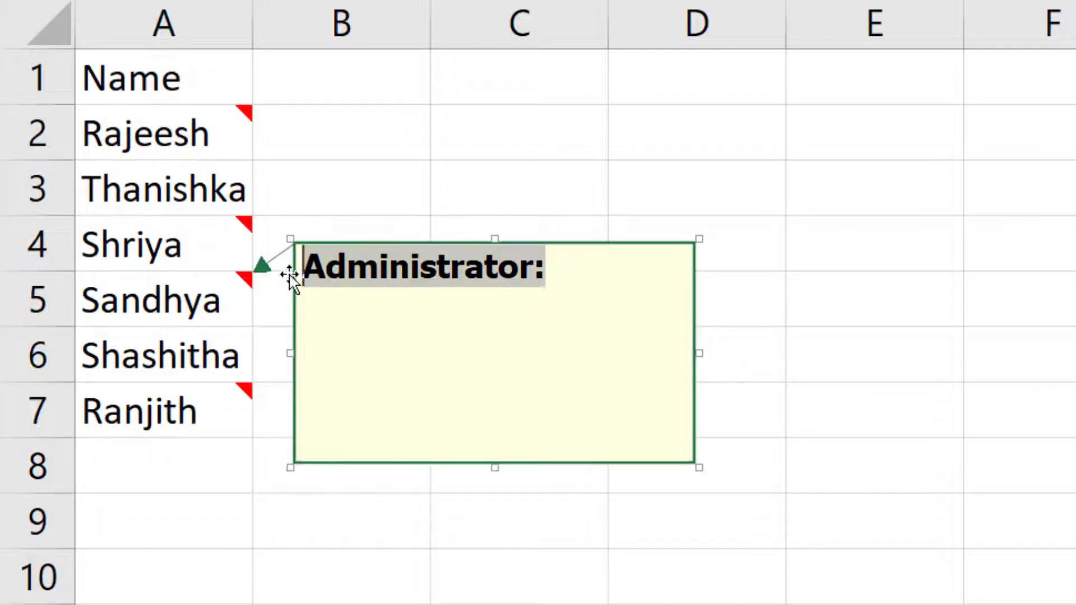
key(BackSpace)
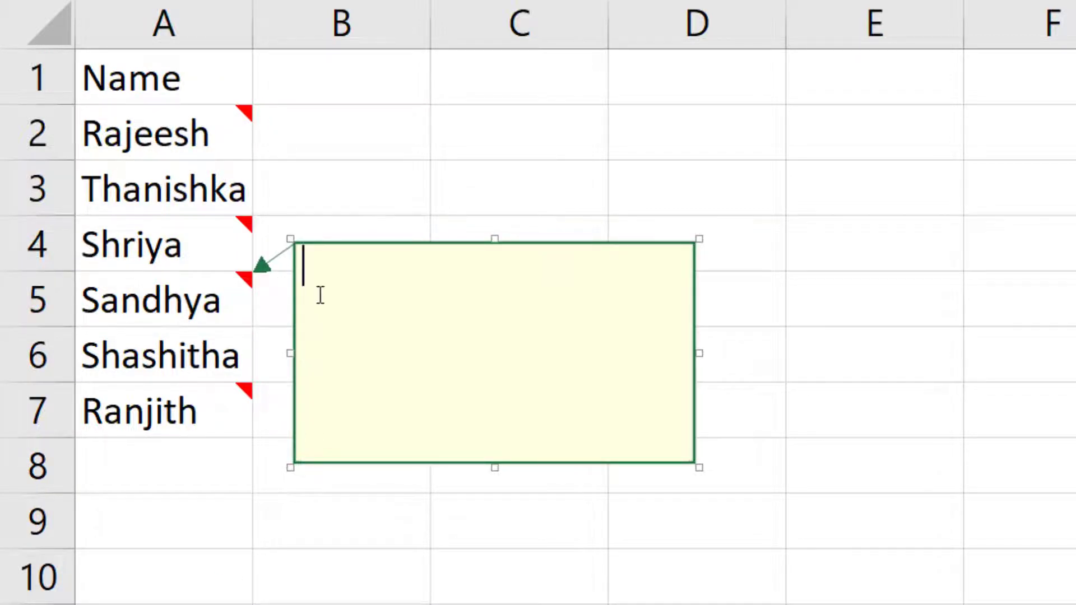
- Set the comment's fill to Sandhya's WhatsApp Image photo as a picture fill effect
right_click(429, 243)
click(476, 510)
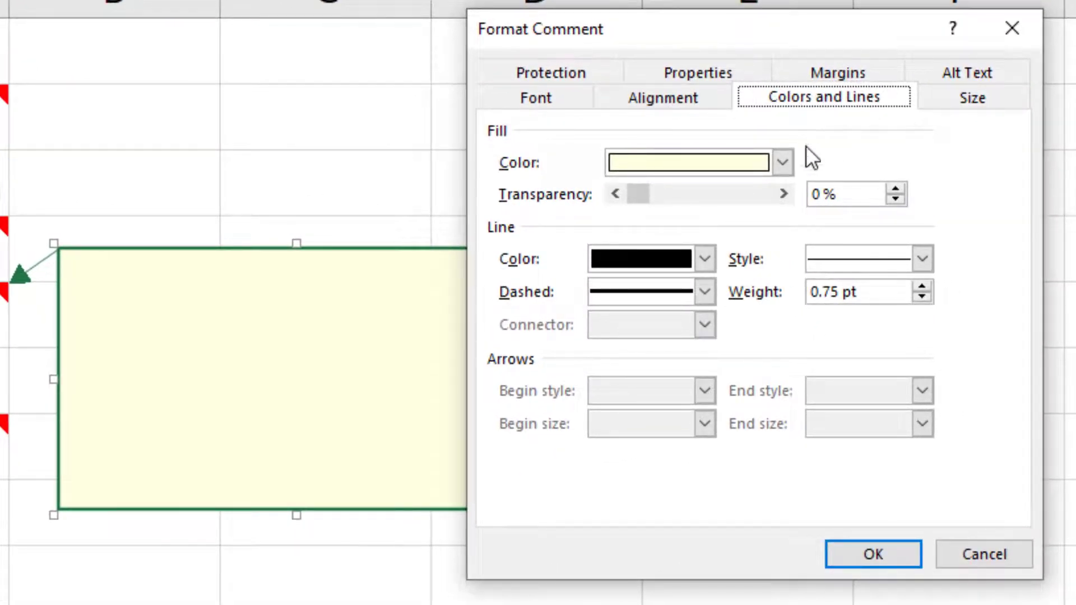
click(783, 163)
click(706, 496)
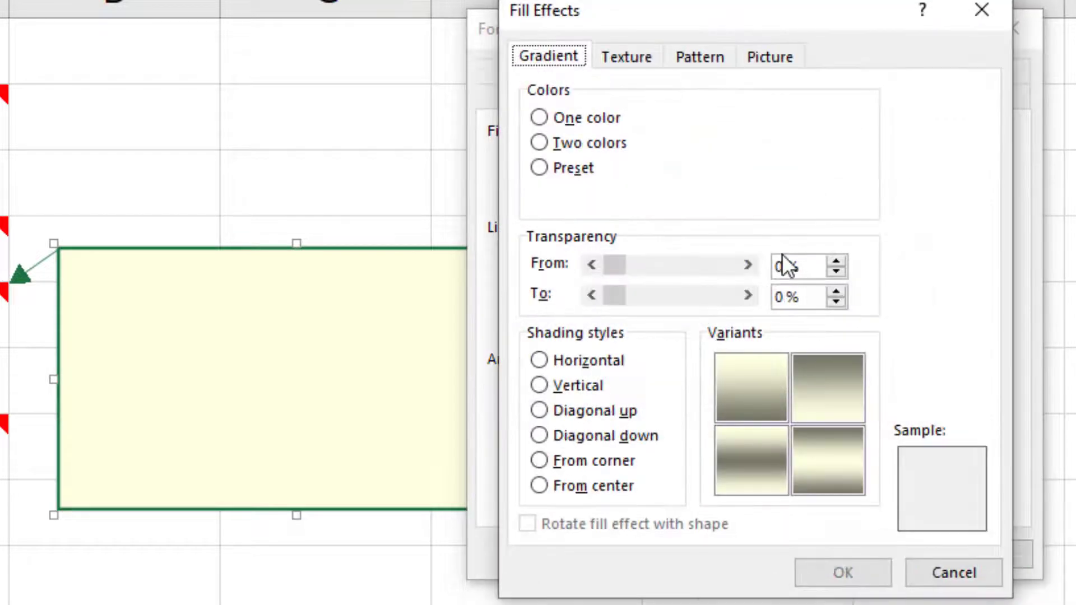
click(770, 56)
click(788, 372)
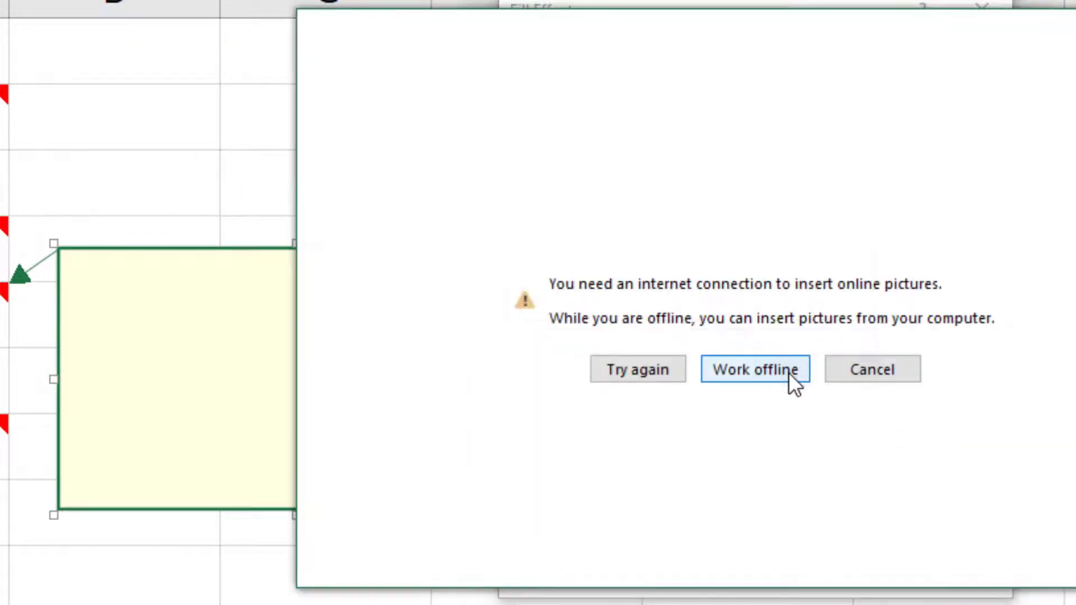
click(757, 375)
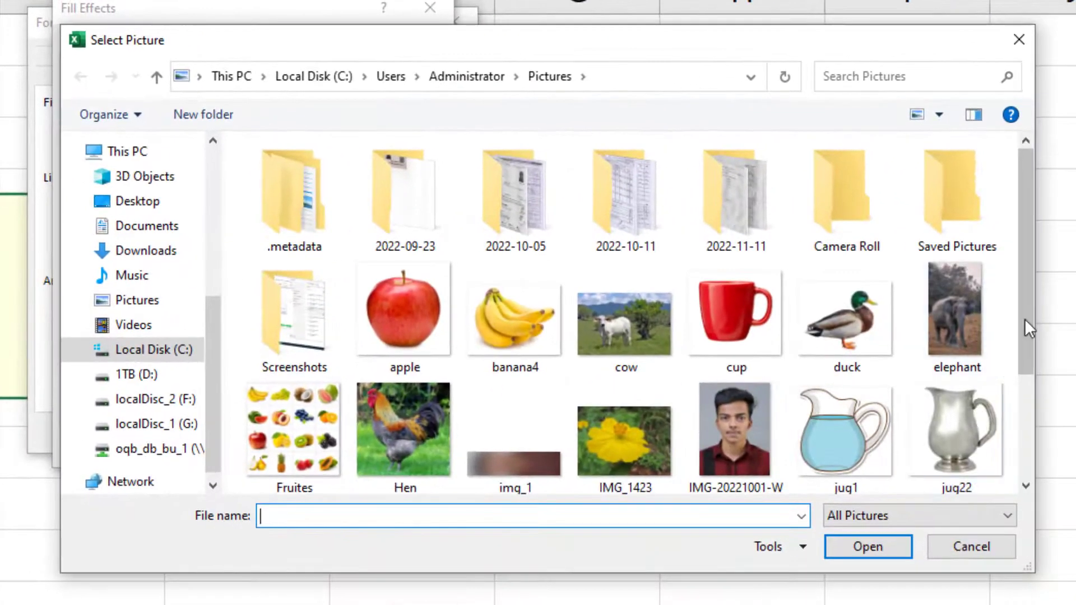
drag(1027, 329, 1023, 462)
click(734, 379)
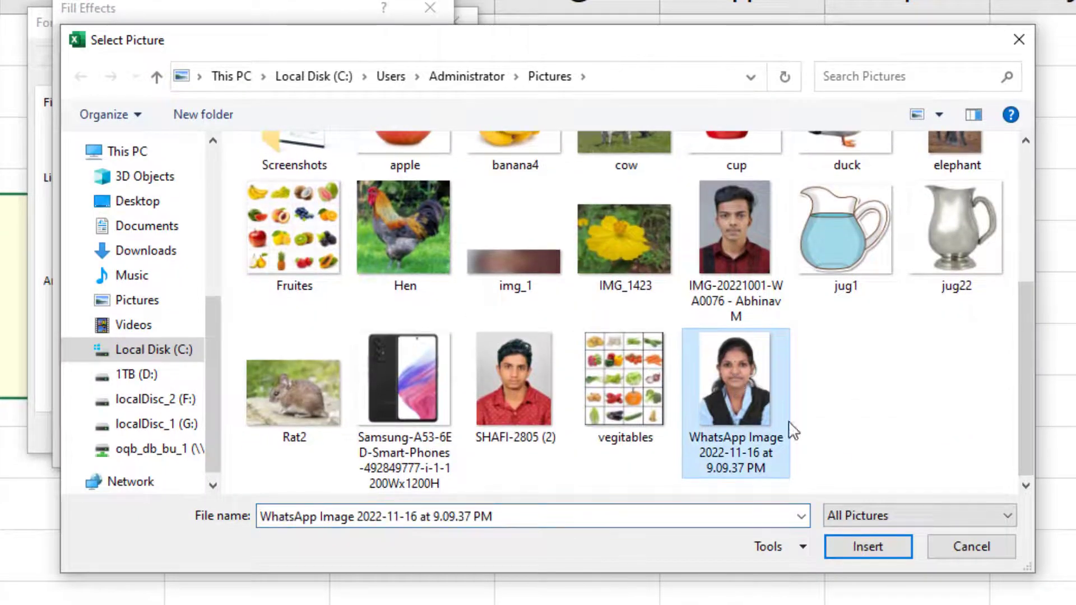
click(860, 546)
click(322, 447)
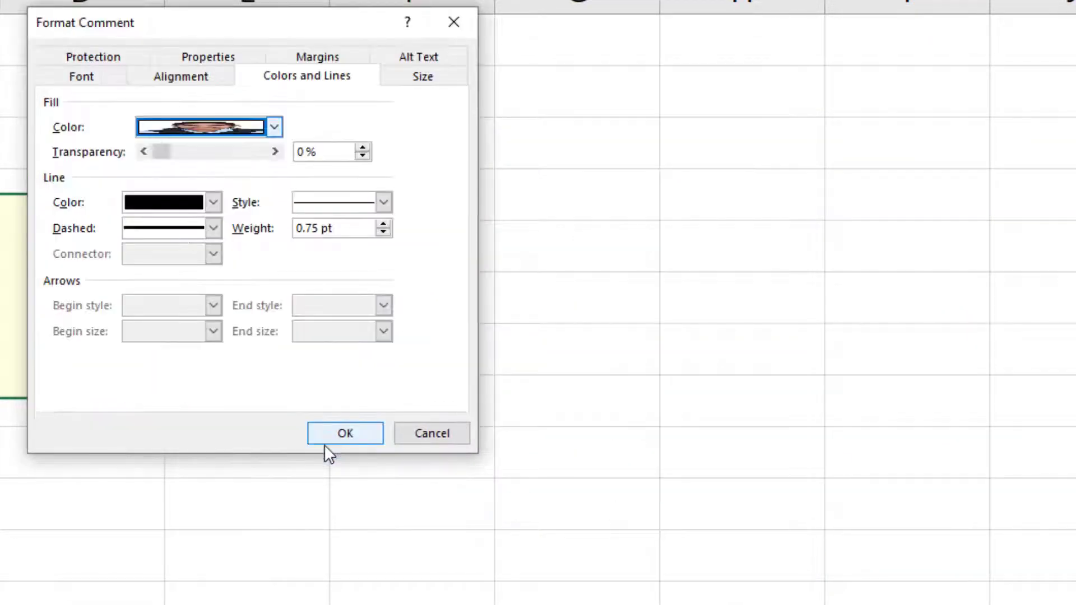
click(346, 433)
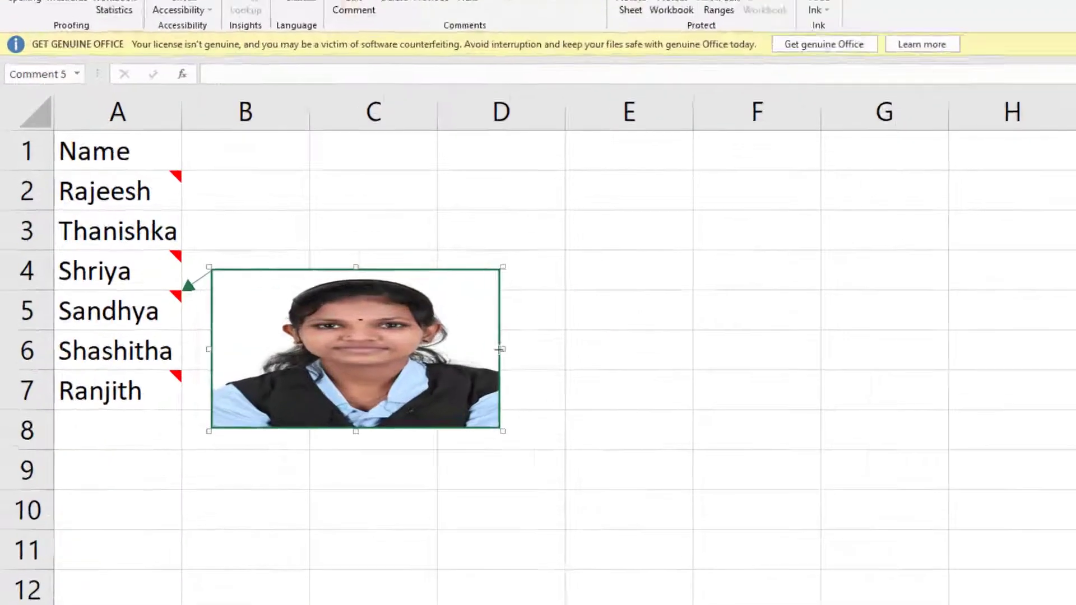
- Narrow Sandhya's photo comment to fit the portrait and click empty cells to close it
drag(355, 308, 255, 310)
click(818, 468)
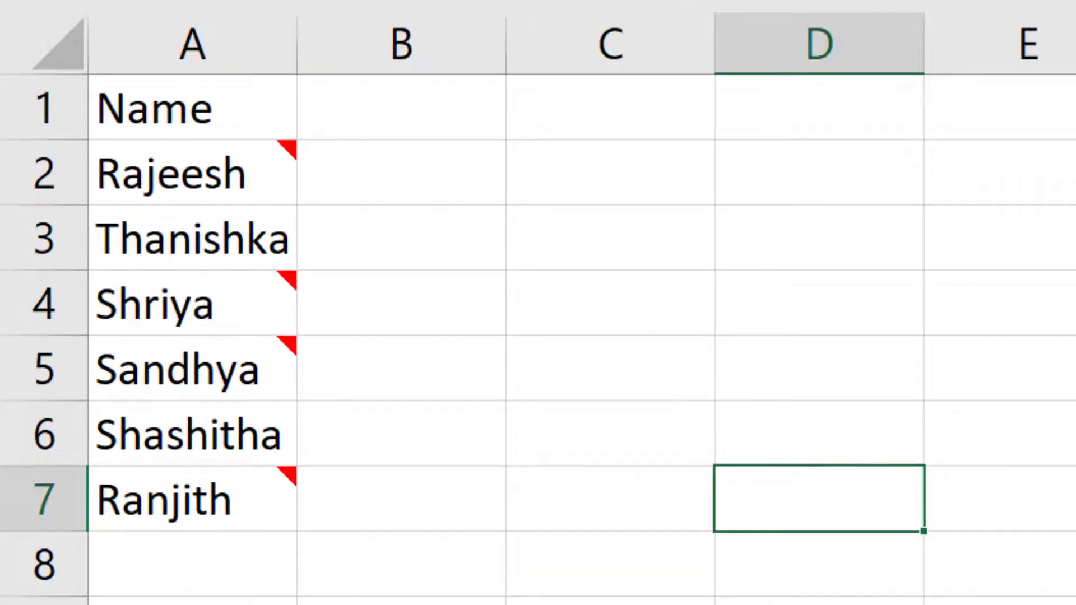
mouse_move(174, 492)
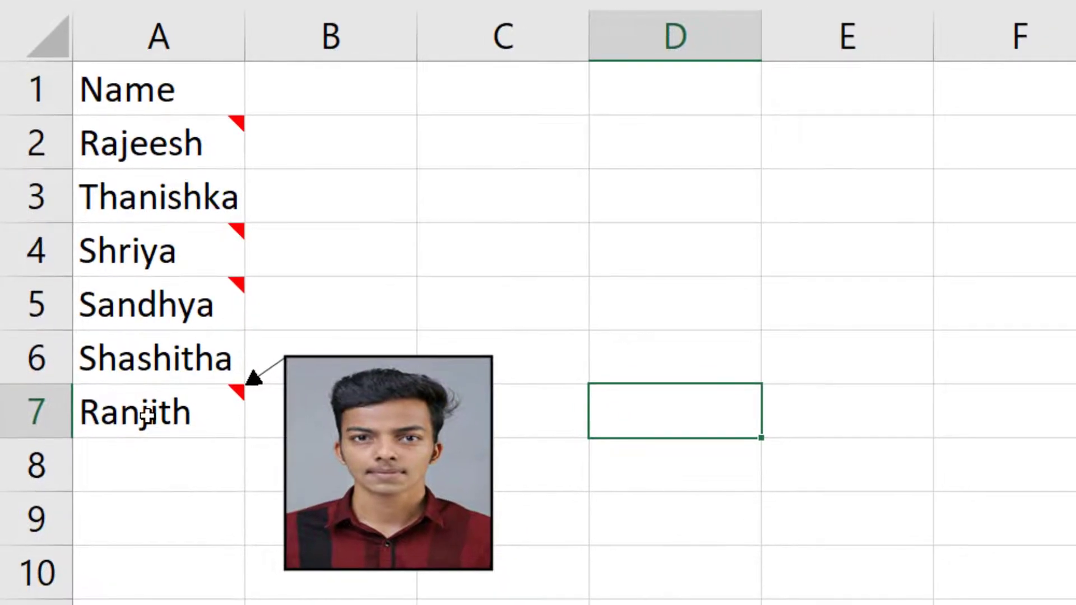
mouse_move(171, 304)
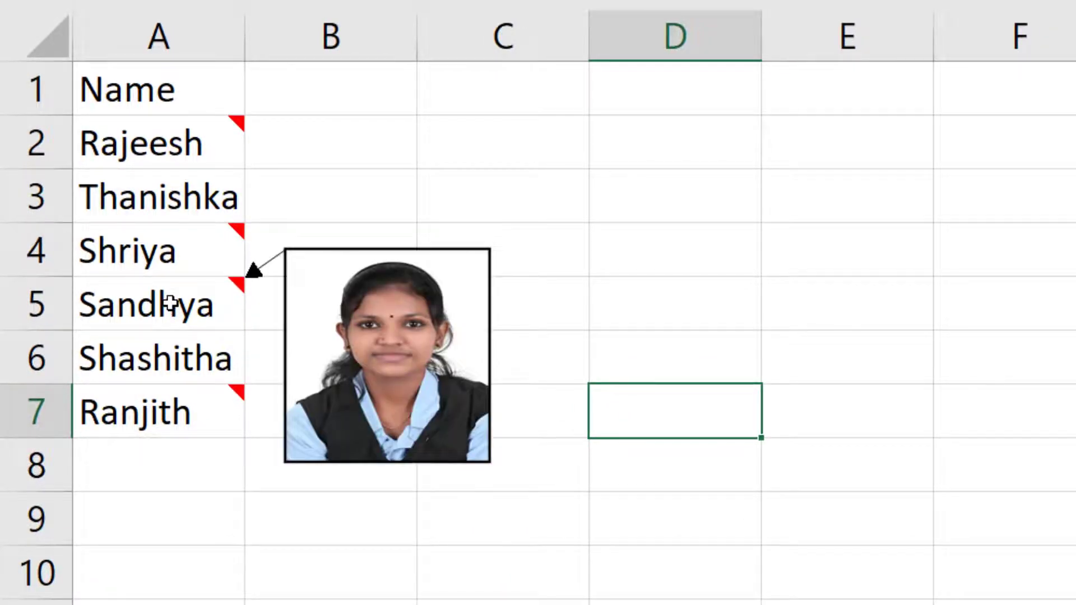
click(179, 528)
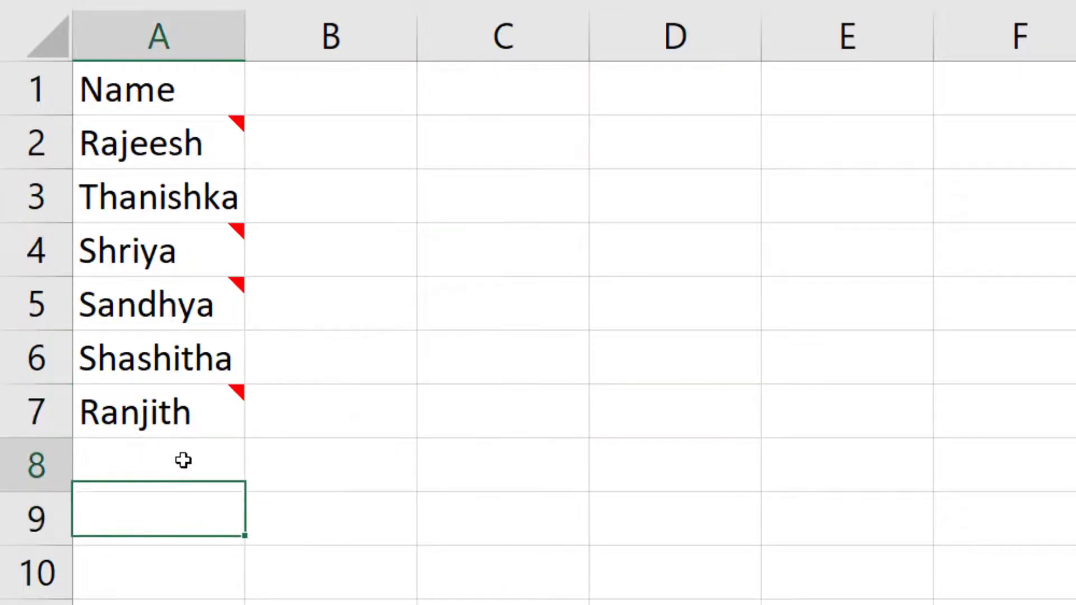
click(183, 459)
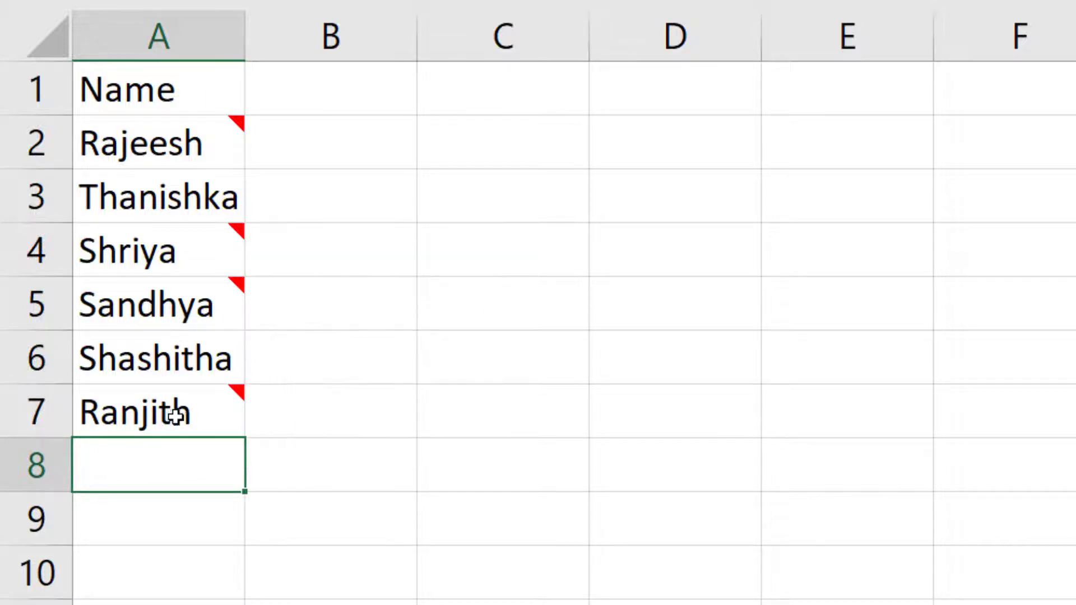
click(188, 553)
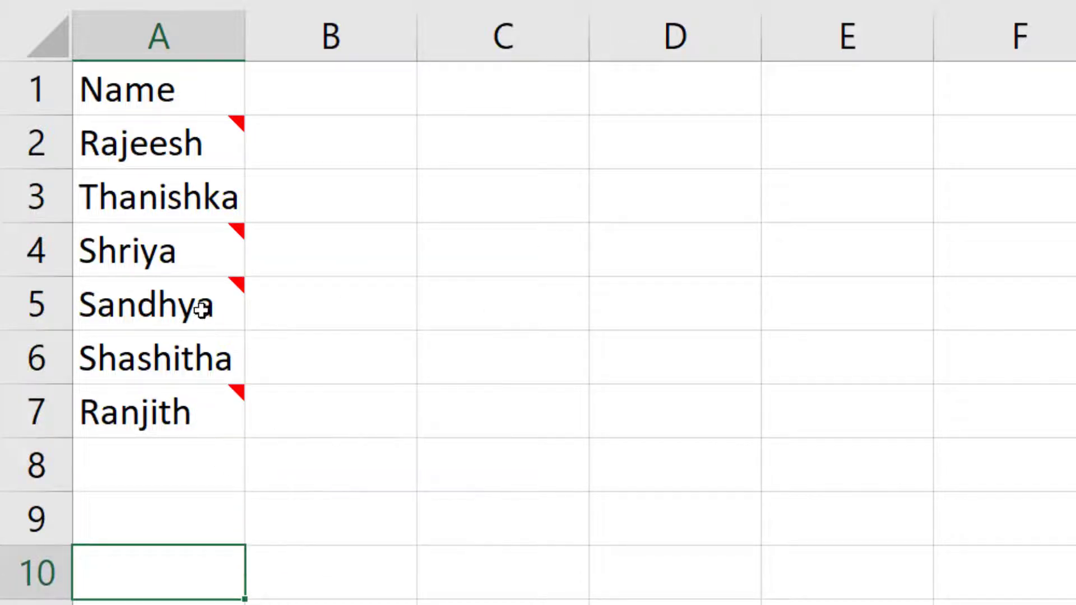
- Check the names' hover comments, then select empty cells D8, E7 and E6
mouse_move(203, 153)
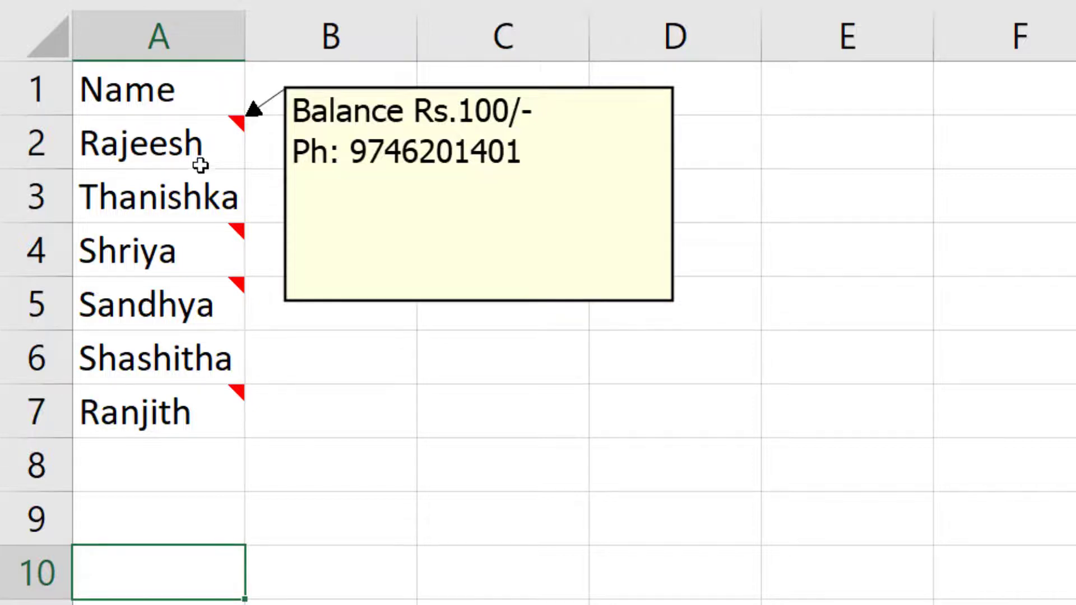
mouse_move(179, 421)
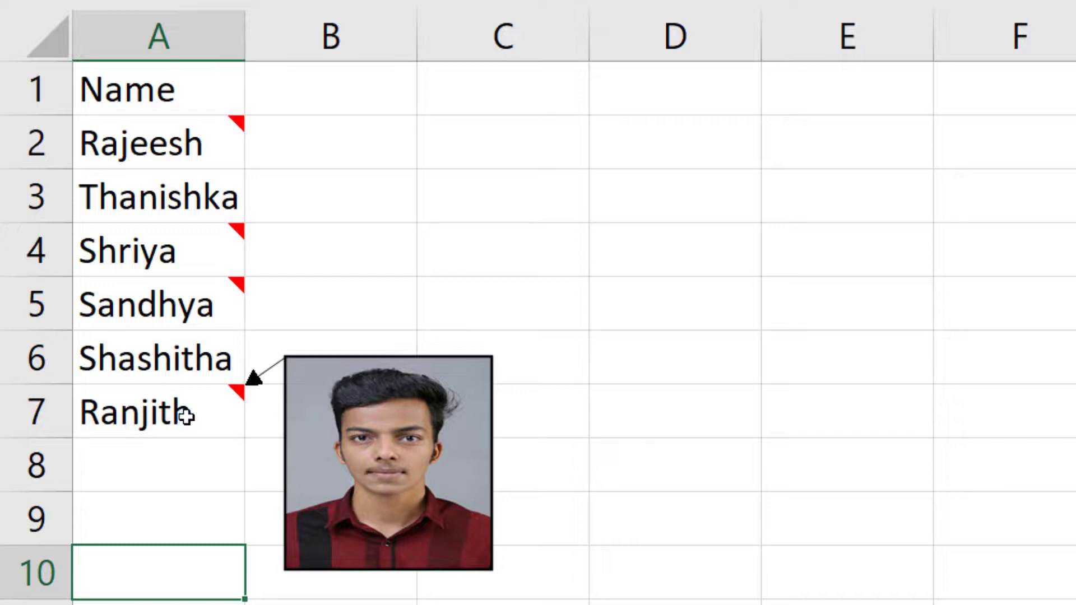
click(700, 455)
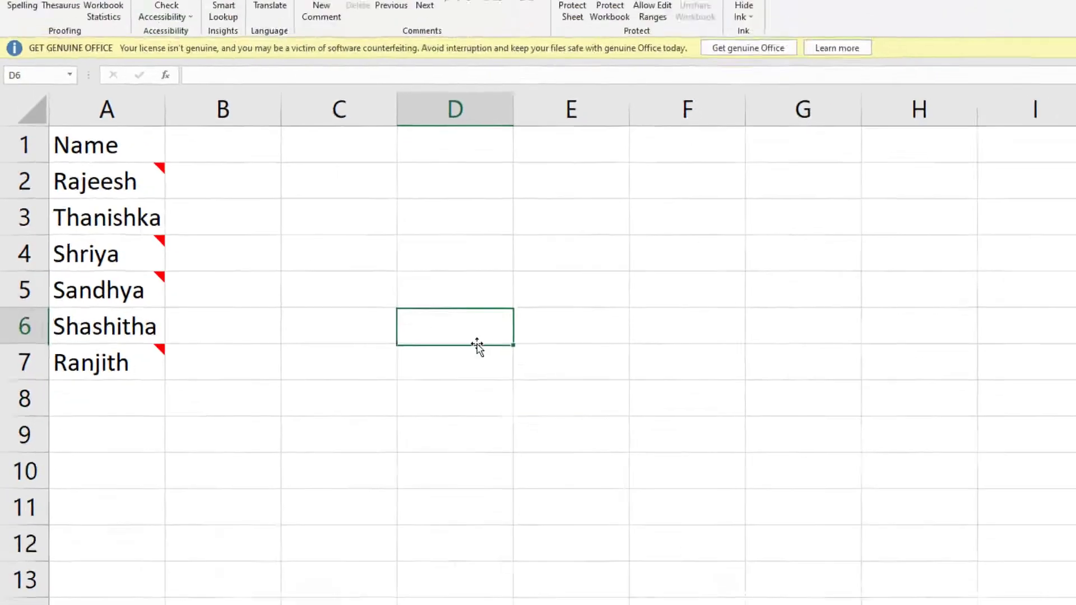
click(814, 399)
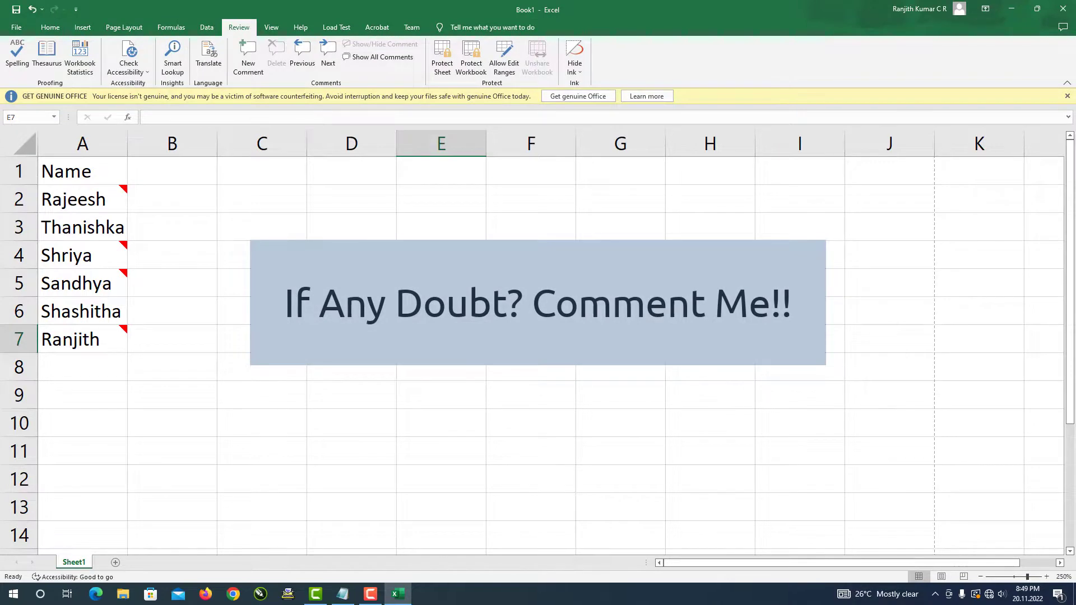
click(441, 311)
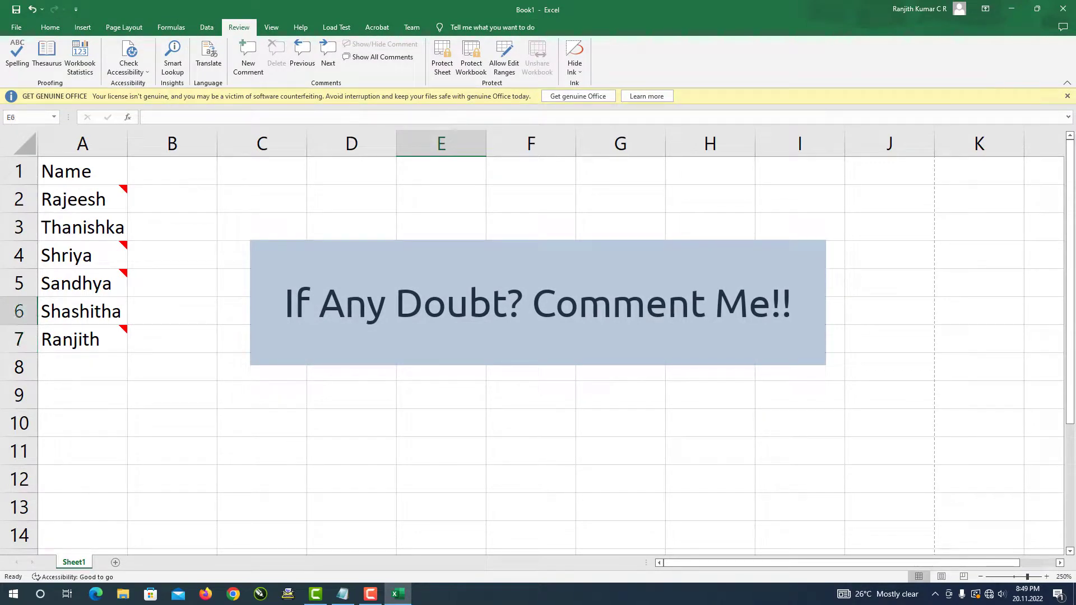